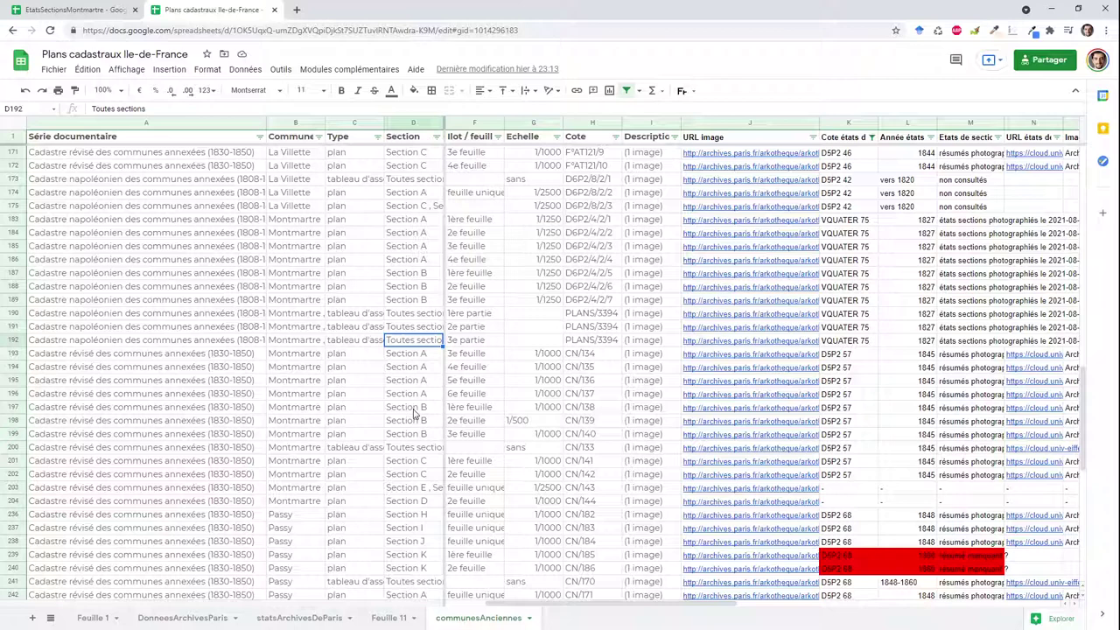
# Open the shared cloud folder of section-state photos linked in row 197, the Montmartre Section B first sheet with cote CN/138.
pyautogui.click(544, 409)
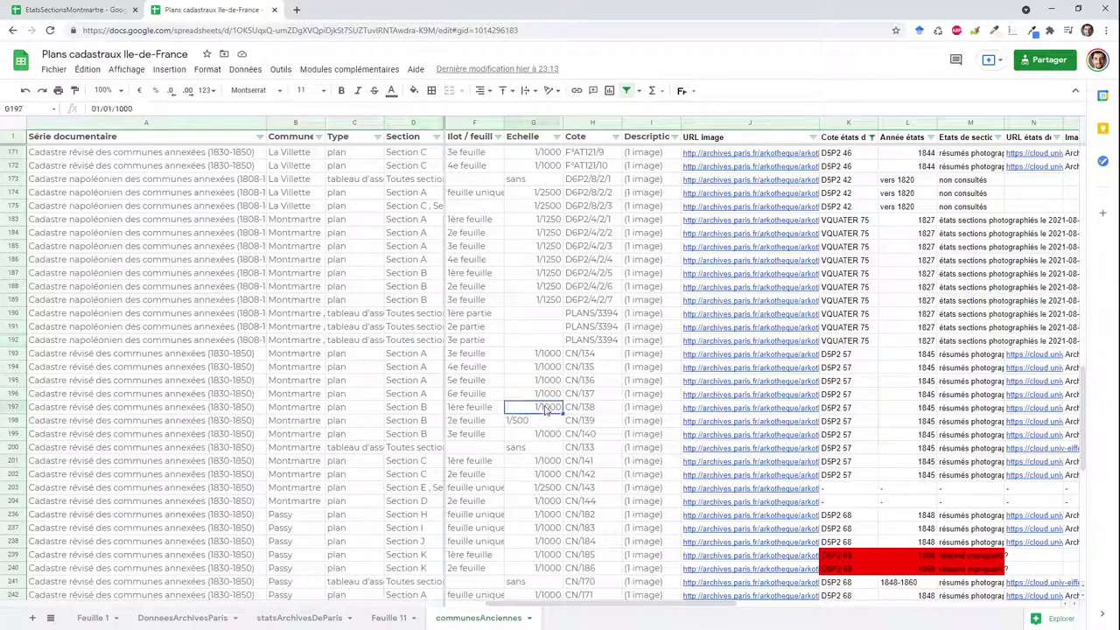
pyautogui.press('Right')
pyautogui.press('Right')
pyautogui.press('Right')
pyautogui.press('Right')
pyautogui.press('Right')
pyautogui.press('Right')
pyautogui.press('Right')
pyautogui.press('Right')
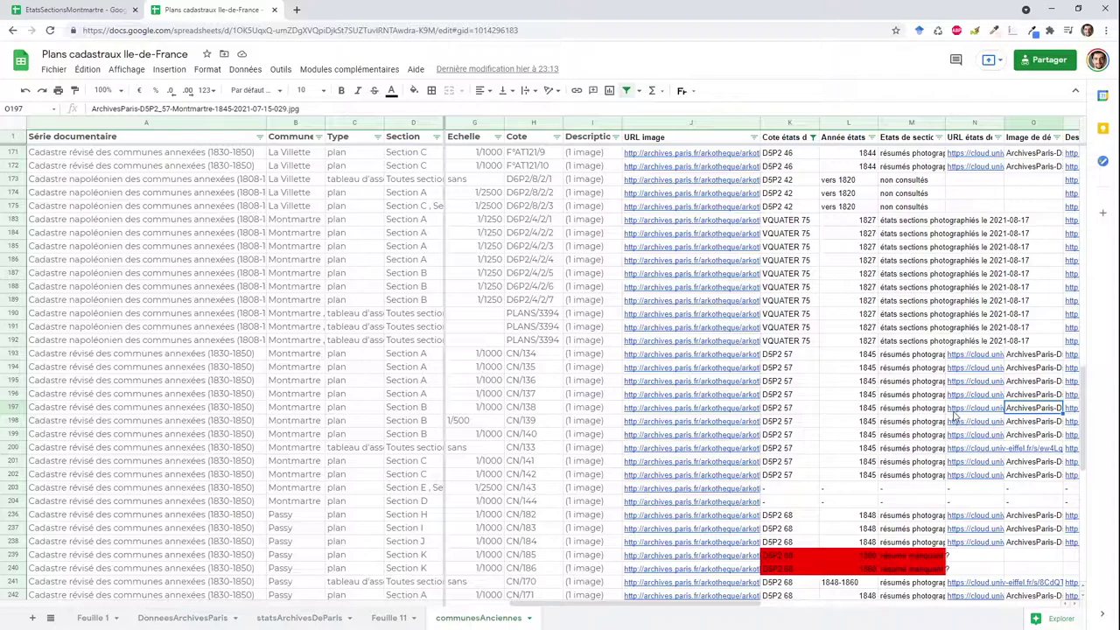
pyautogui.moveTo(956, 418)
pyautogui.click(910, 437)
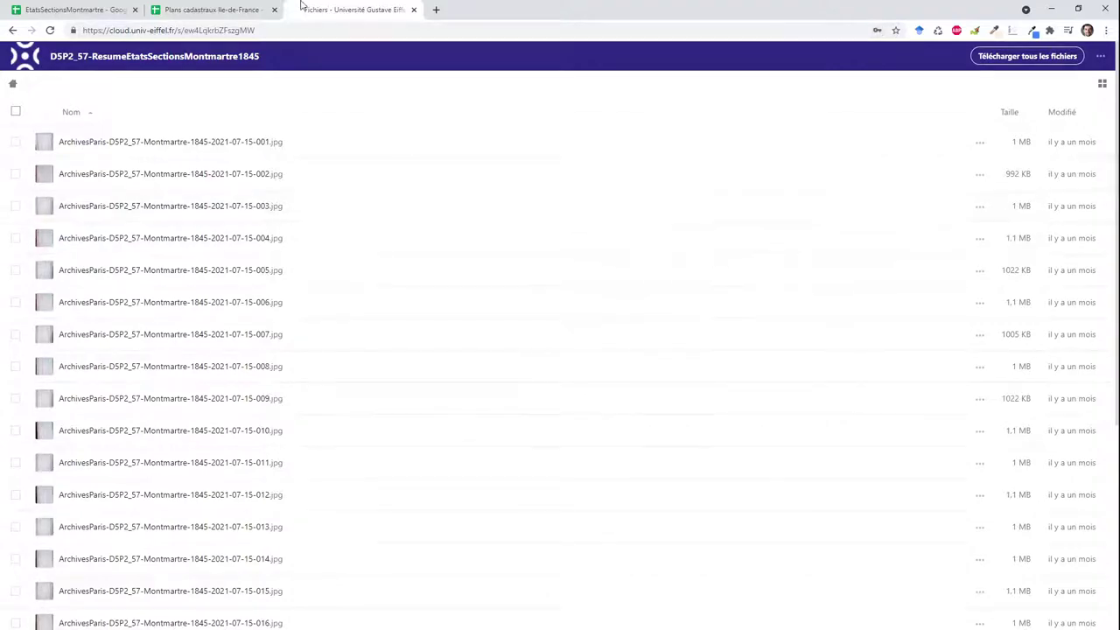
pyautogui.click(242, 8)
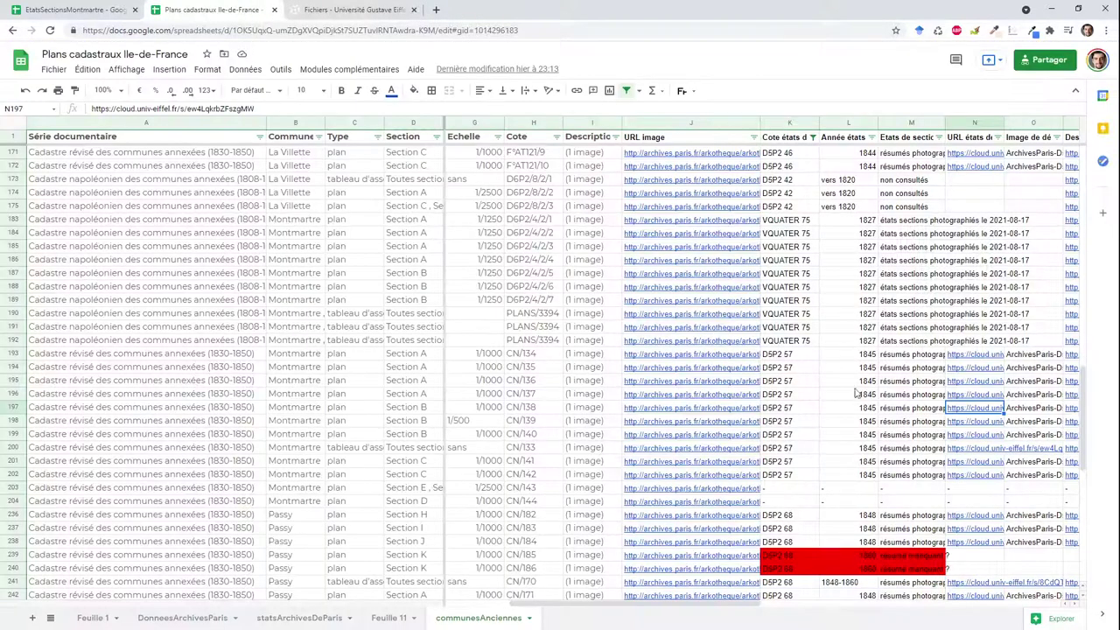
pyautogui.click(1034, 408)
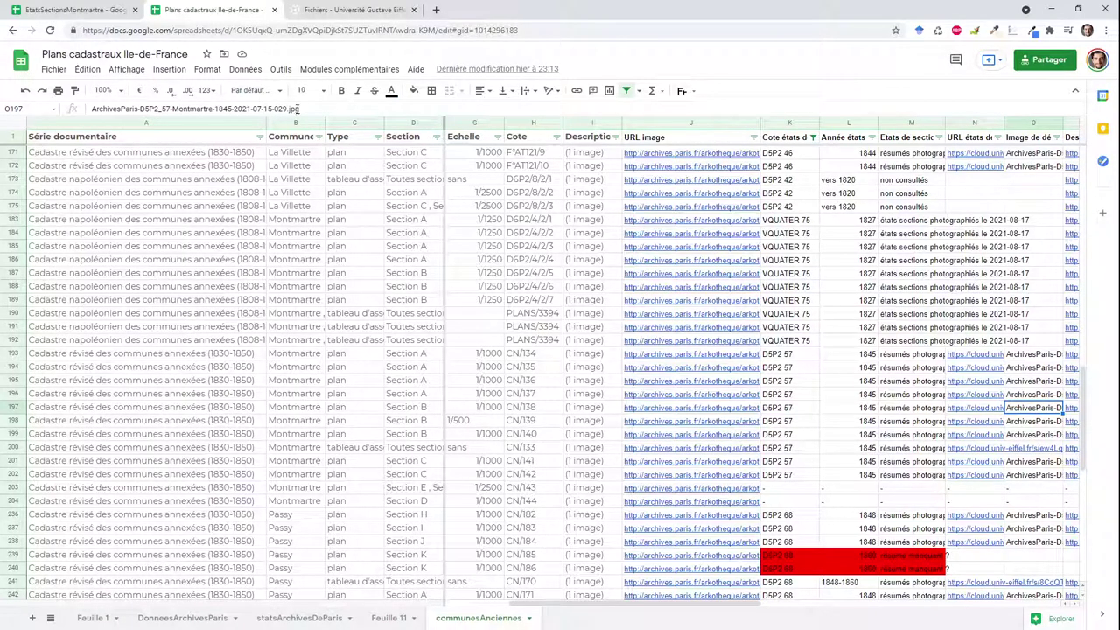
pyautogui.click(340, 11)
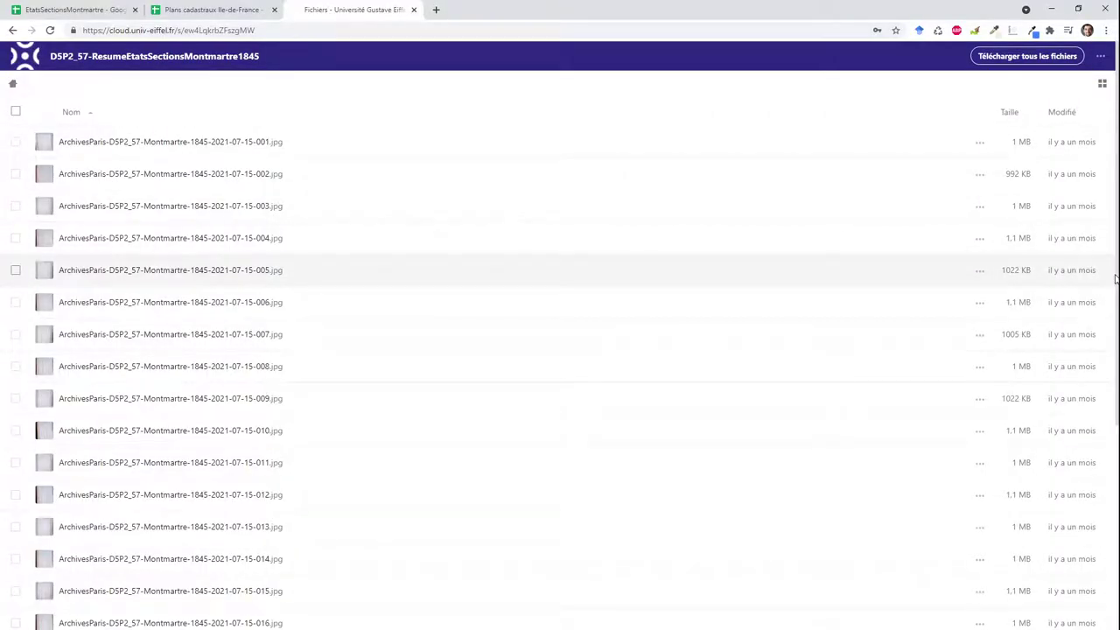
pyautogui.scroll(-4, 920, 387)
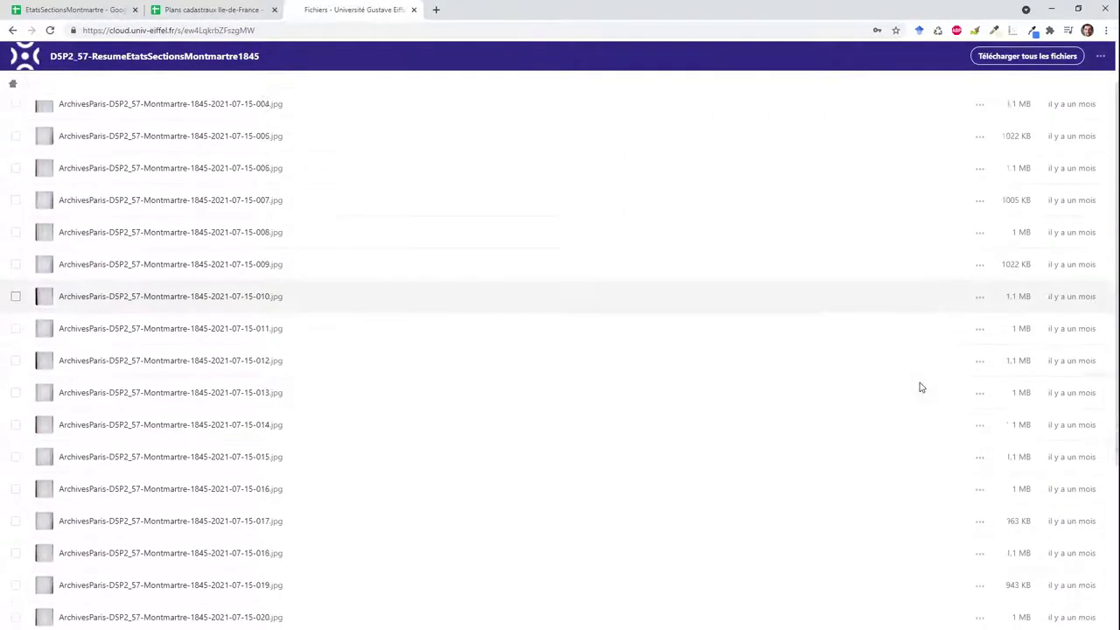
pyautogui.scroll(-5, 921, 388)
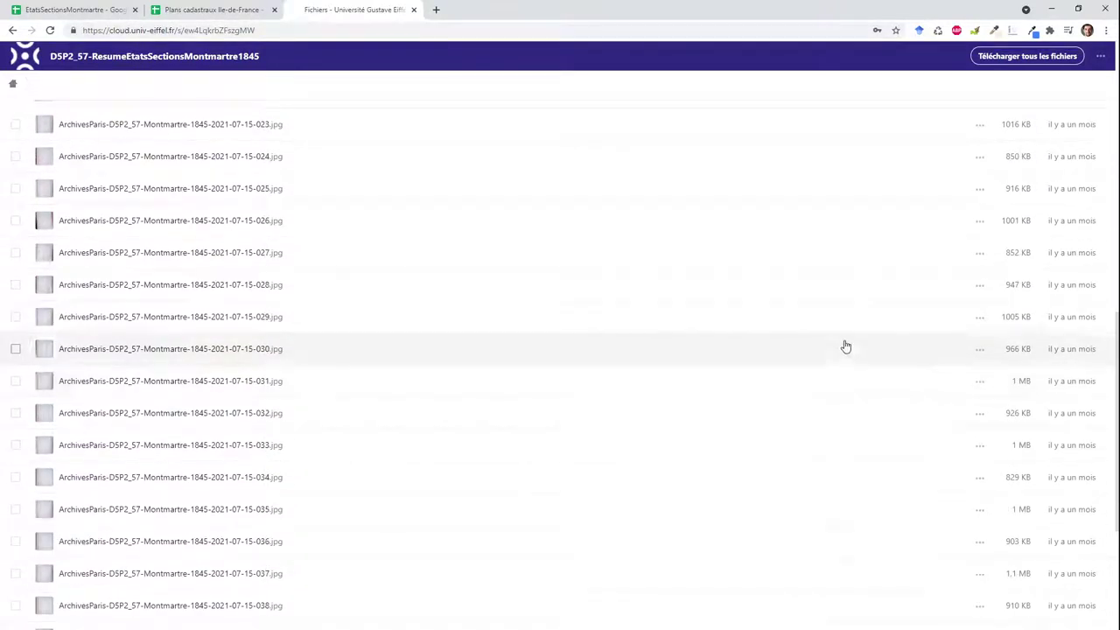
pyautogui.click(218, 329)
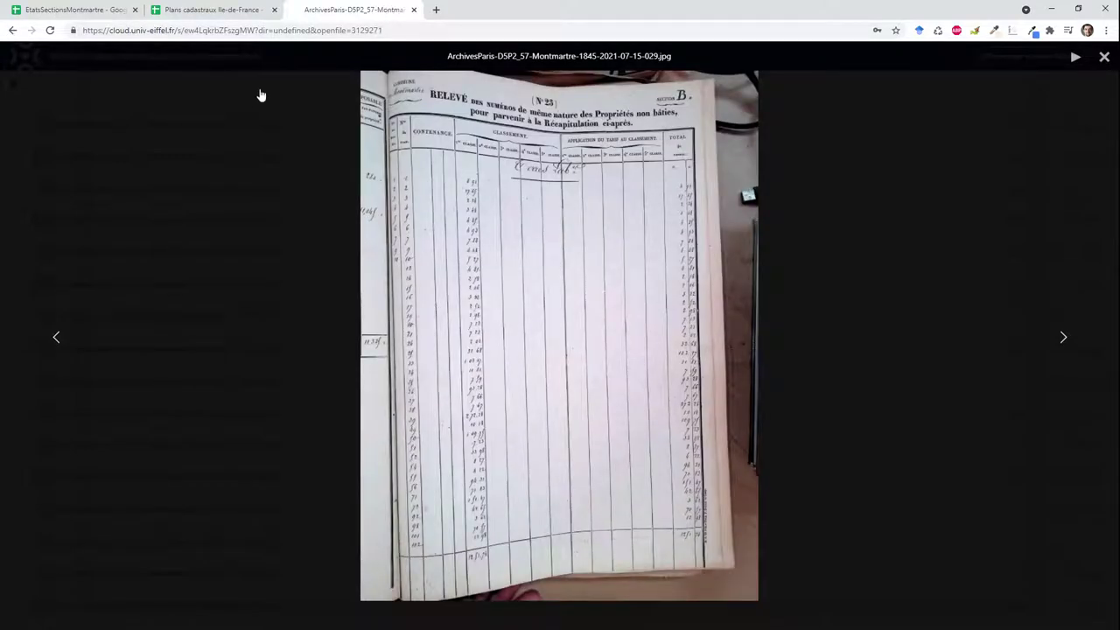
# Widen the nature column in the EtatsSectionsMontmartre spreadsheet and check the land-type heading on the register scan.
pyautogui.click(95, 8)
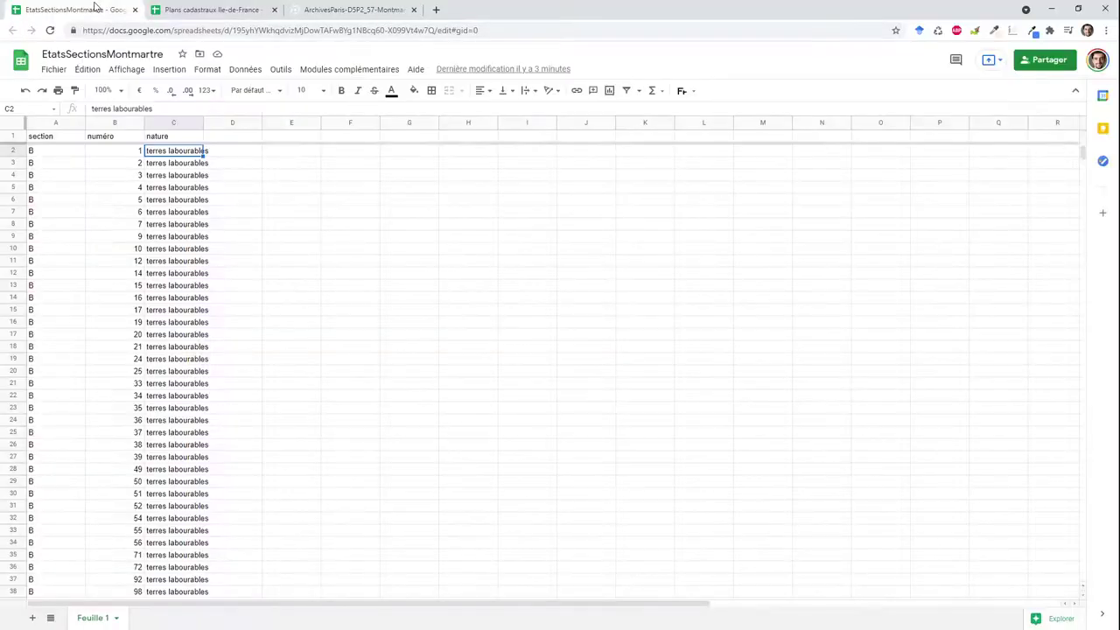
pyautogui.click(127, 186)
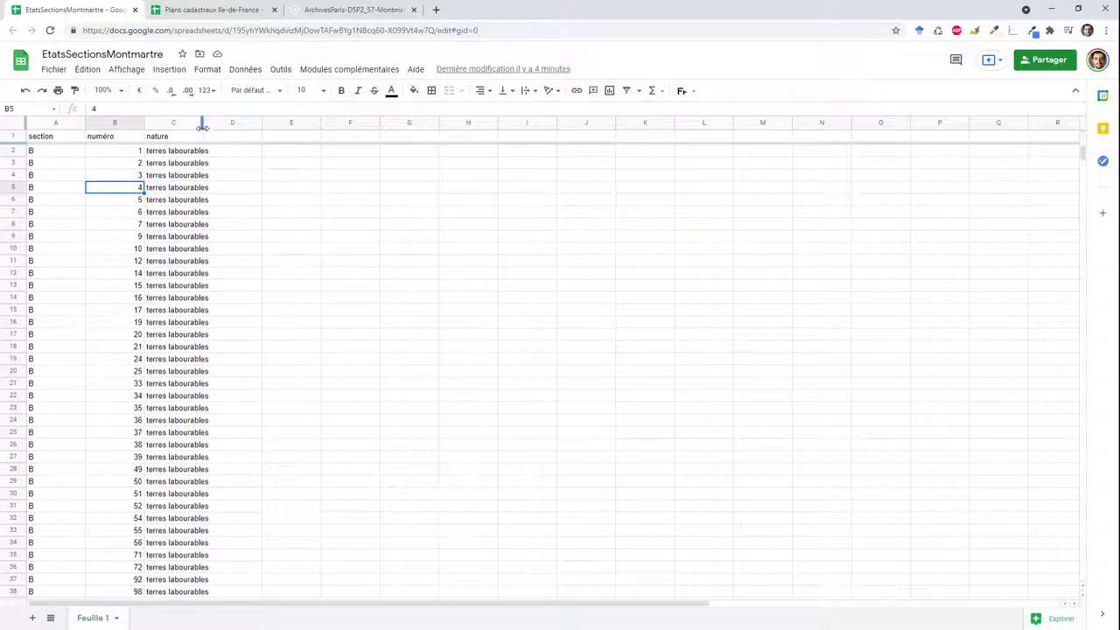
pyautogui.moveTo(203, 122); pyautogui.dragTo(231, 123)
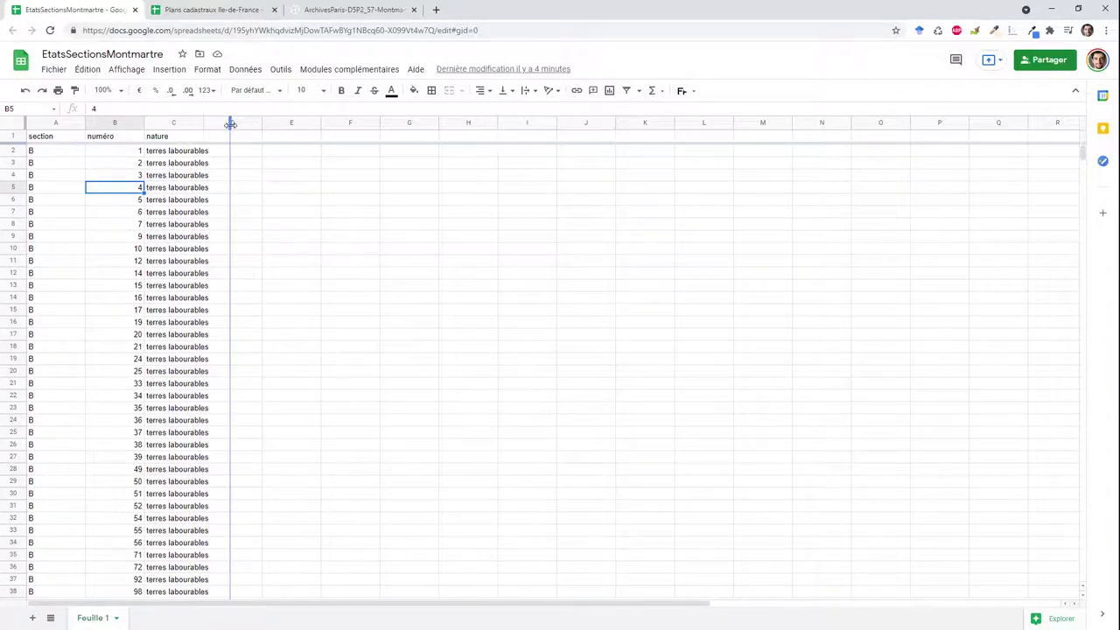
pyautogui.click(338, 8)
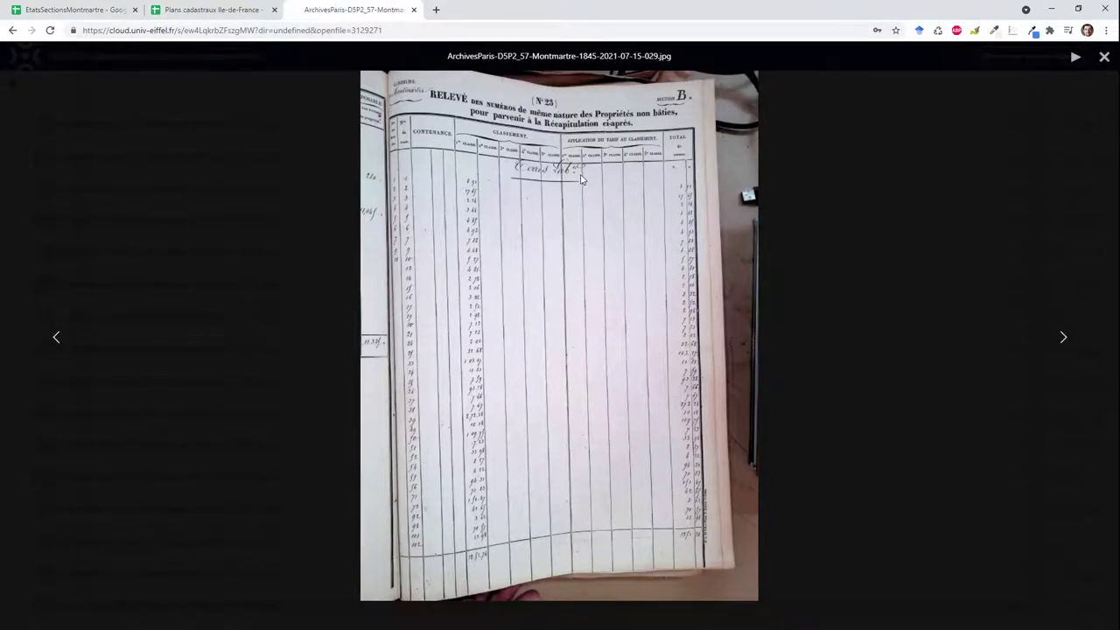
pyautogui.click(51, 7)
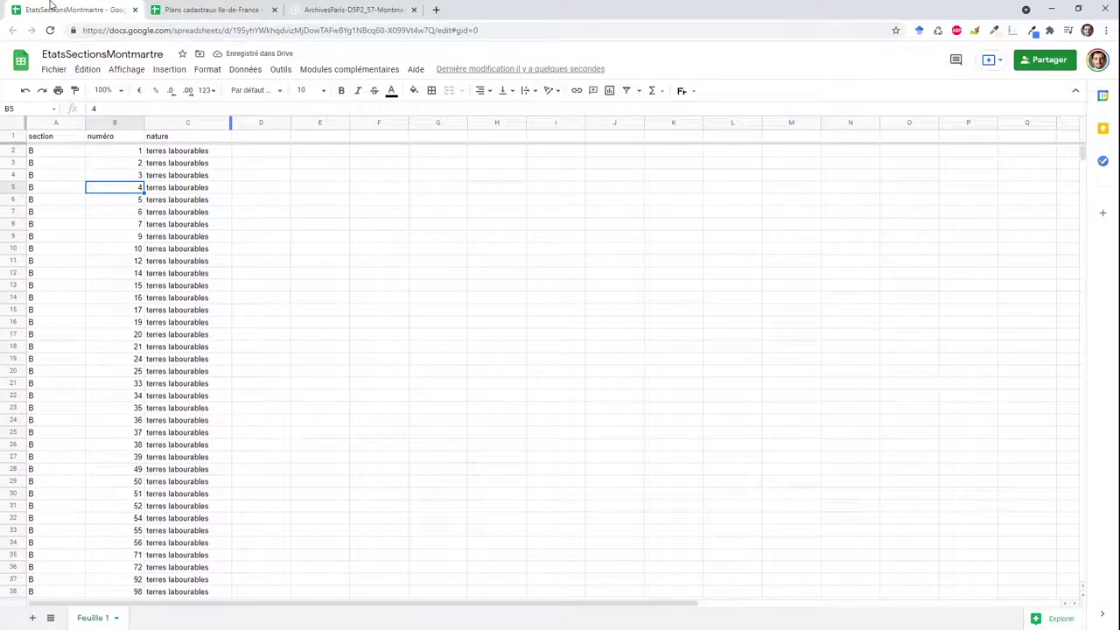
# Enter a formula in B41, below the last recorded number, that adds 1 to B40.
pyautogui.click(59, 337)
pyautogui.hotkey('ctrl', 'Down')
pyautogui.press('Down')
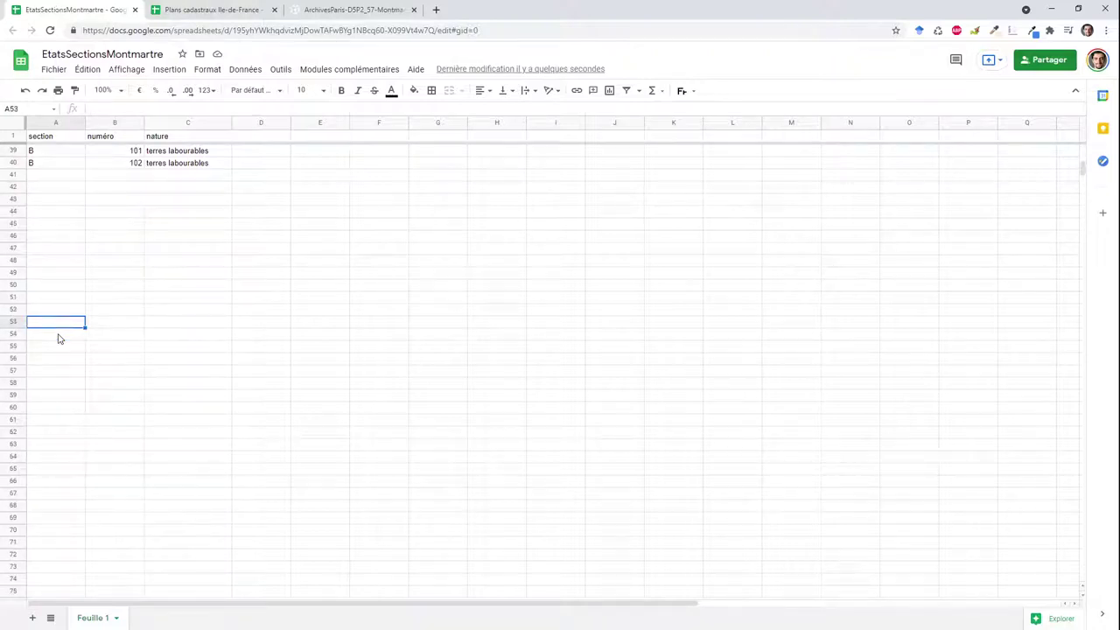
pyautogui.press('Up')
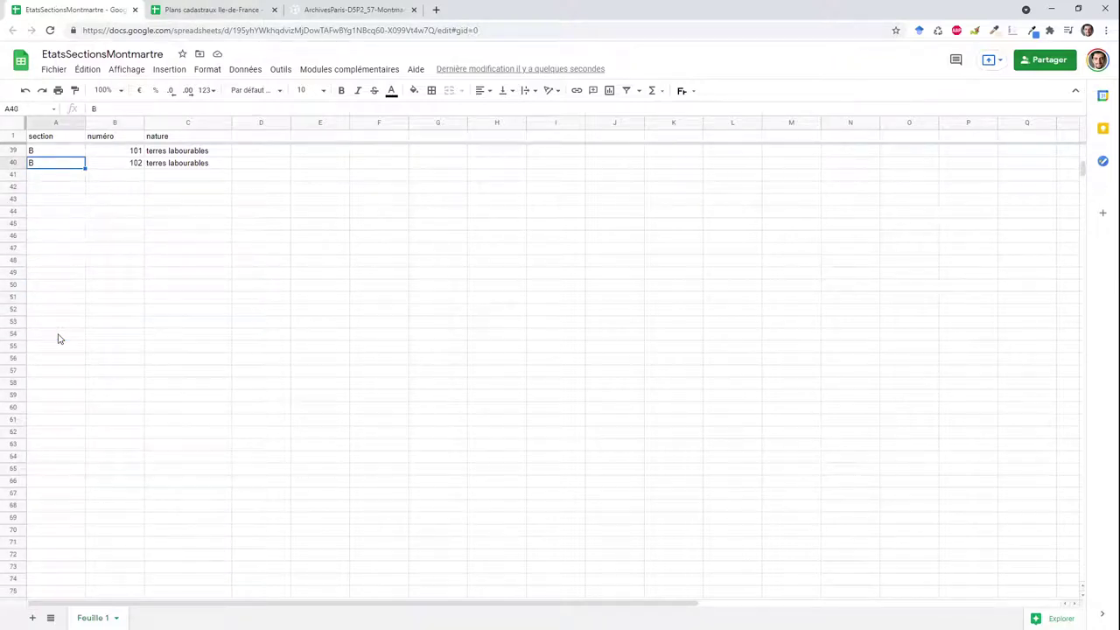
pyautogui.press('Down')
pyautogui.press('Right')
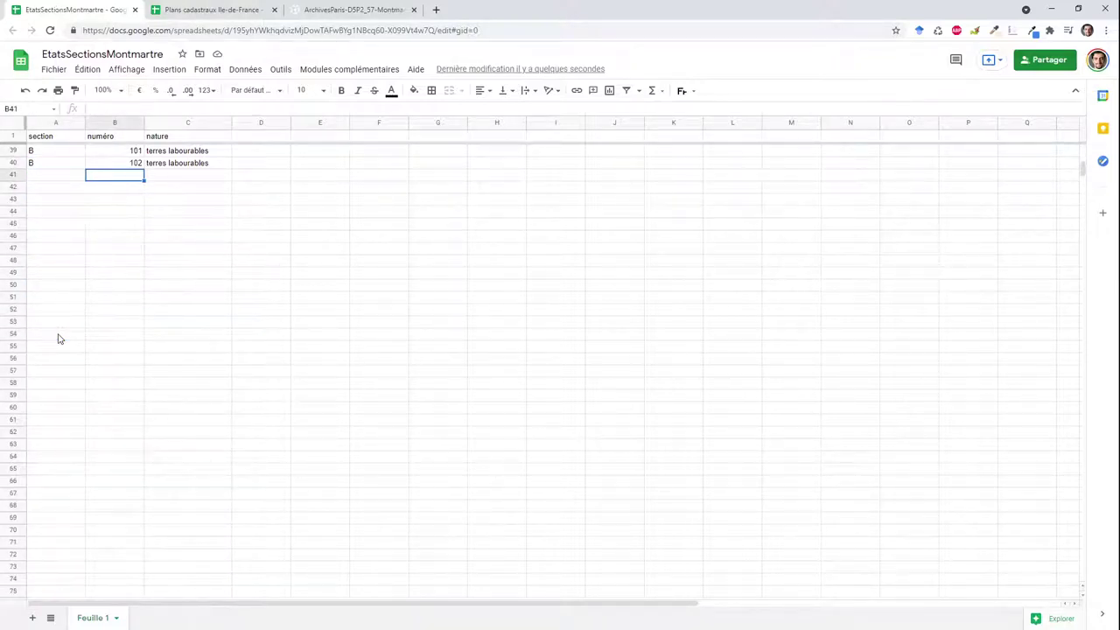
pyautogui.write('=I+')
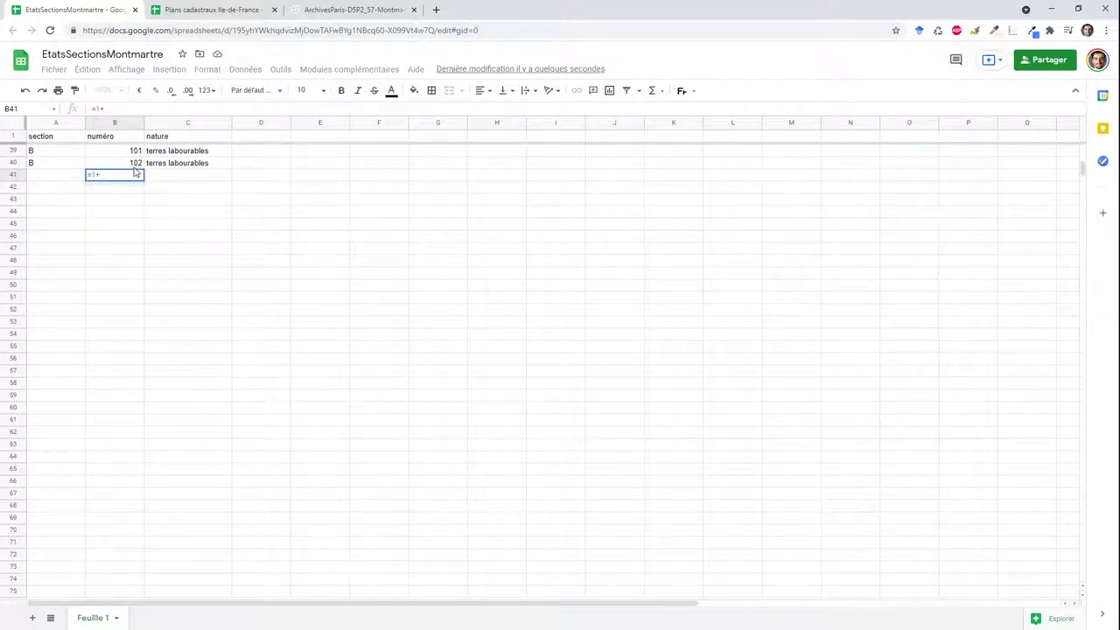
pyautogui.press('Up')
pyautogui.press('Return')
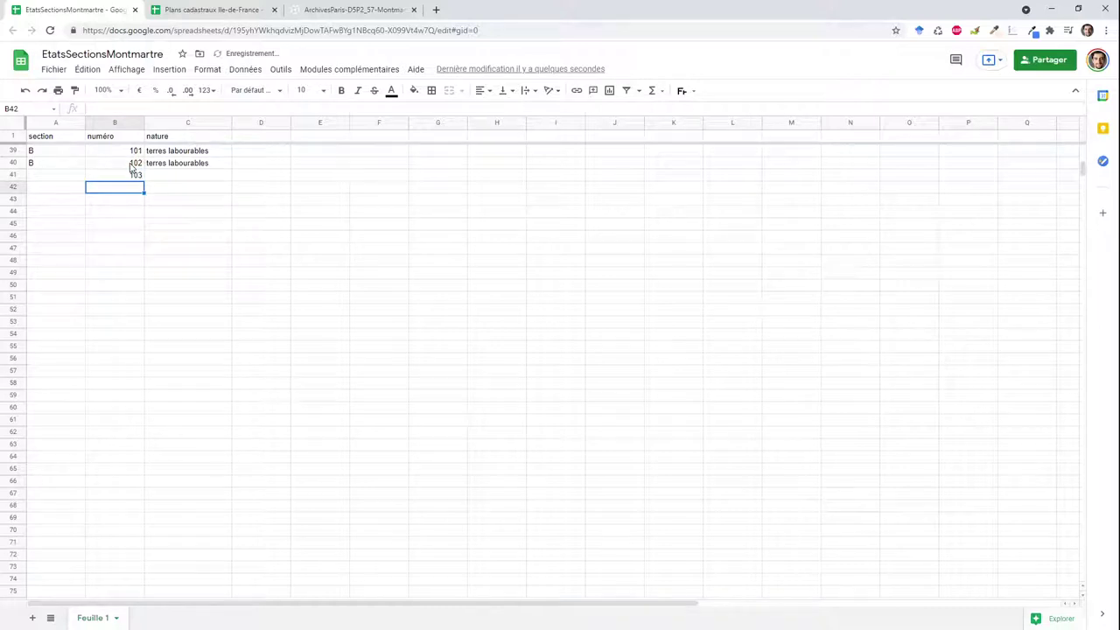
# Copy the section "B" and the nature "terres labourables" from row 40 into A41 and C41.
pyautogui.click(55, 165)
pyautogui.hotkey('ctrl', 'c')
pyautogui.press('Down')
pyautogui.hotkey('ctrl', 'v')
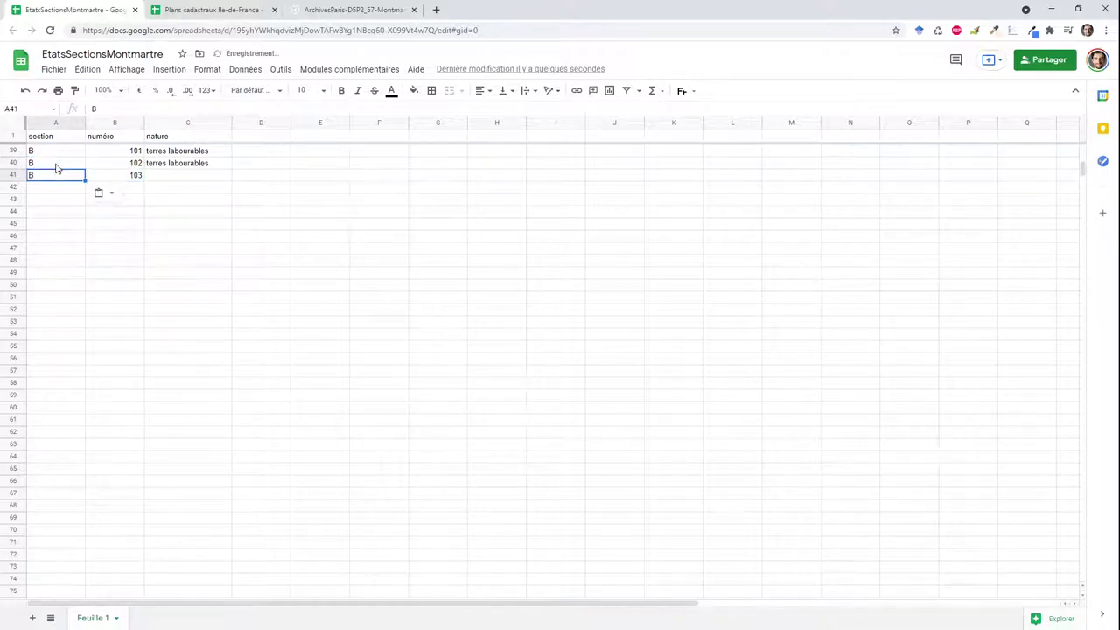
pyautogui.press('Right')
pyautogui.press('Right')
pyautogui.press('Right')
pyautogui.press('Up')
pyautogui.press('Left')
pyautogui.hotkey('ctrl', 'c')
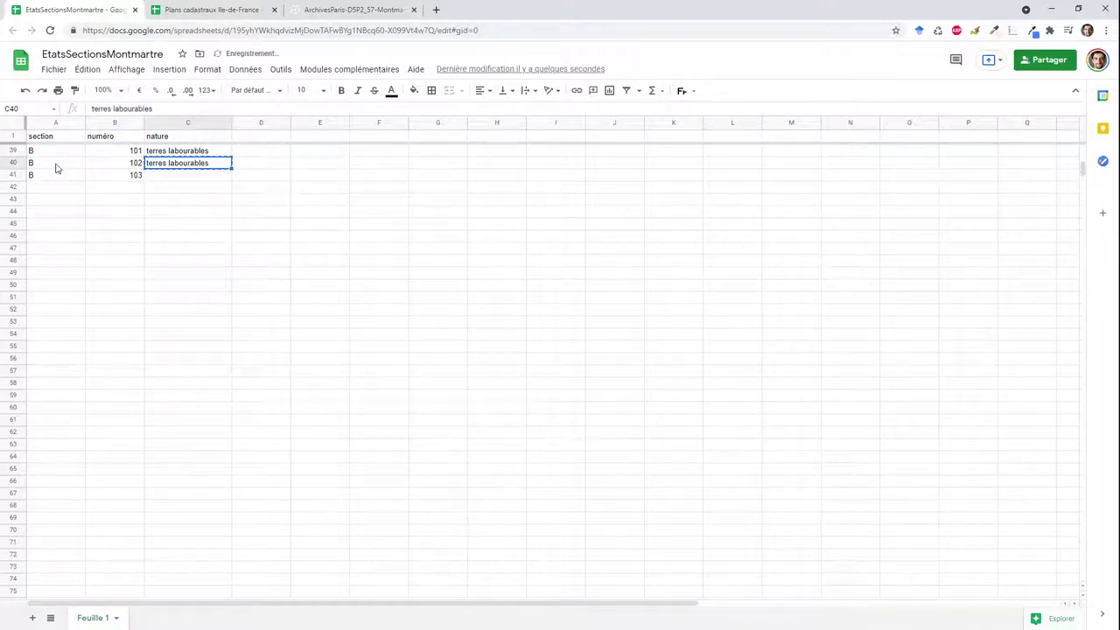
pyautogui.press('Down')
pyautogui.hotkey('ctrl', 'v')
# Fill the A41:C41 entries down to row 141.
pyautogui.hotkey('shift', 'Left')
pyautogui.hotkey('shift', 'Left')
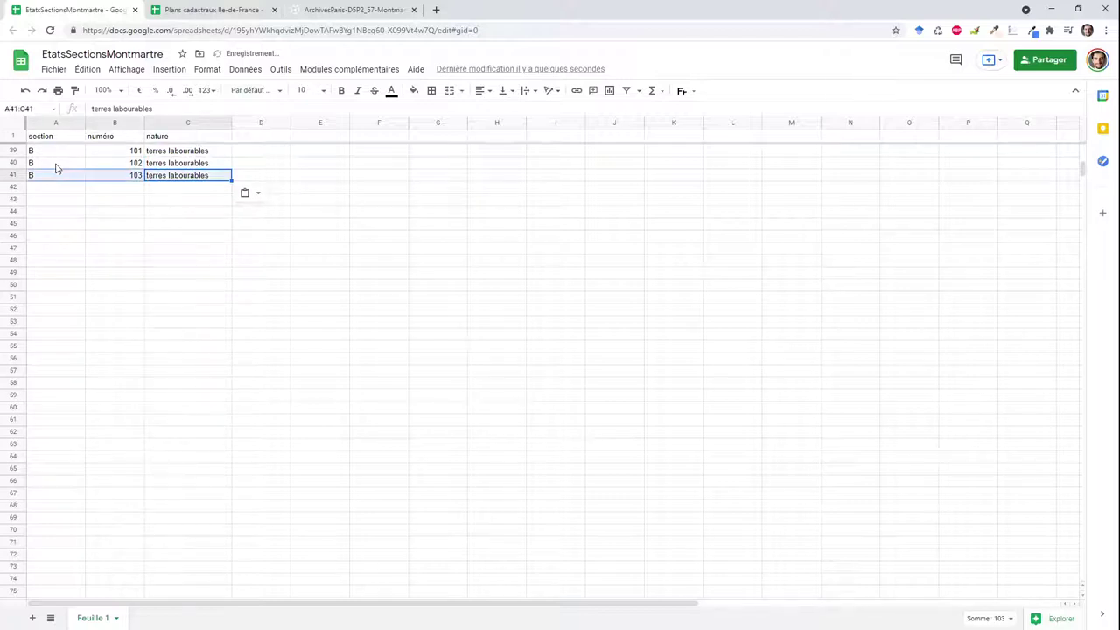
pyautogui.hotkey('ctrl', 'c')
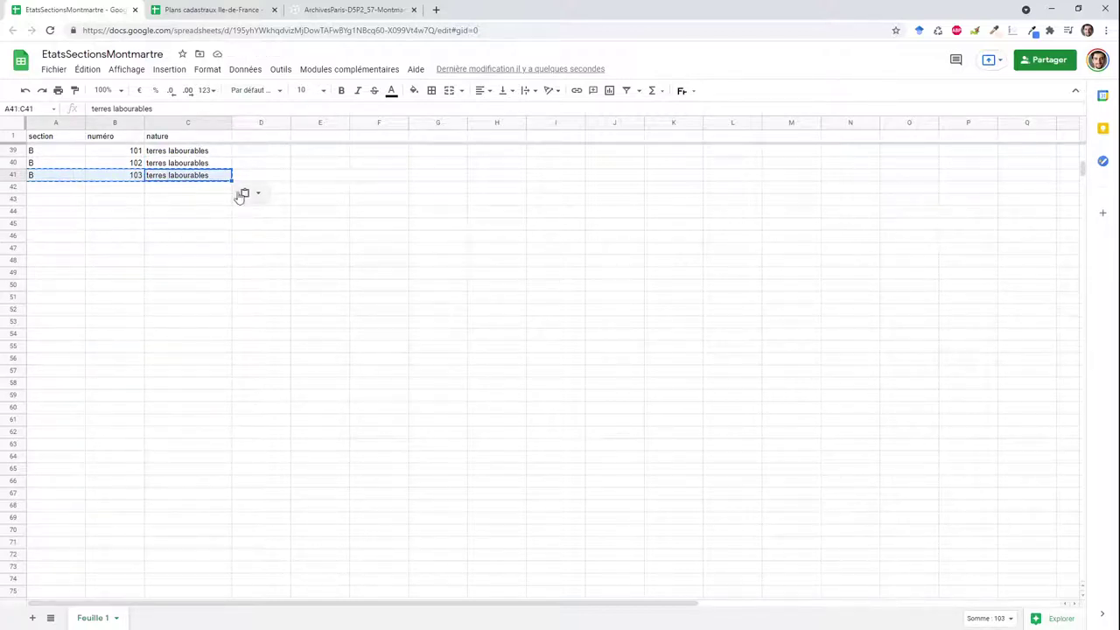
pyautogui.moveTo(232, 179); pyautogui.dragTo(222, 626)
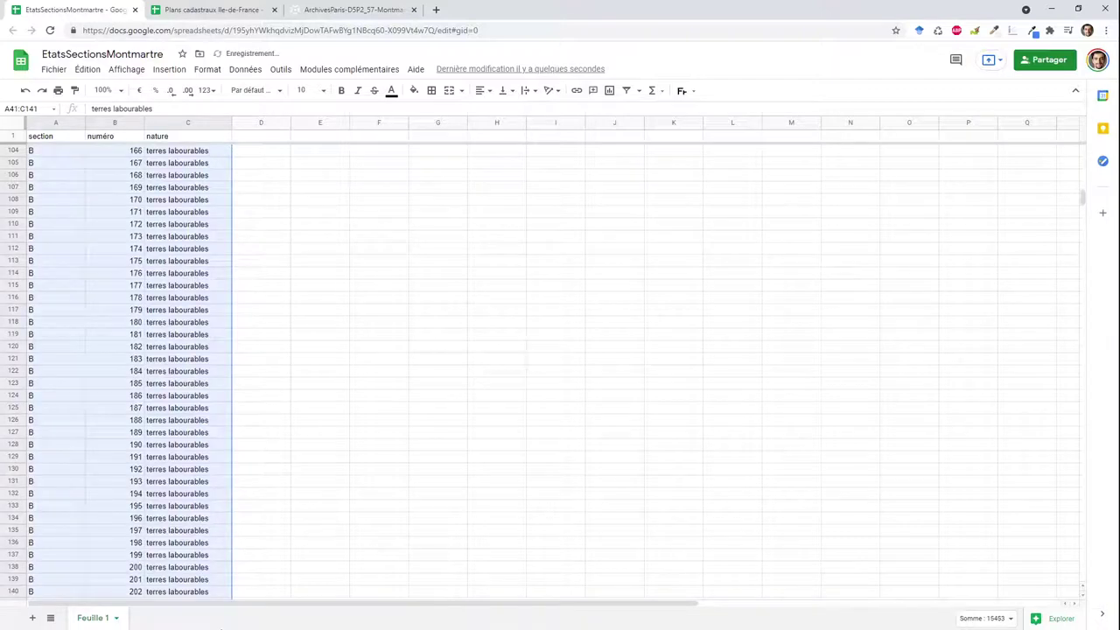
# Review the filled rows and the plot numbers around row 40, where the incremented series starts.
pyautogui.click(212, 445)
pyautogui.press('pageup')
pyautogui.press('pageup')
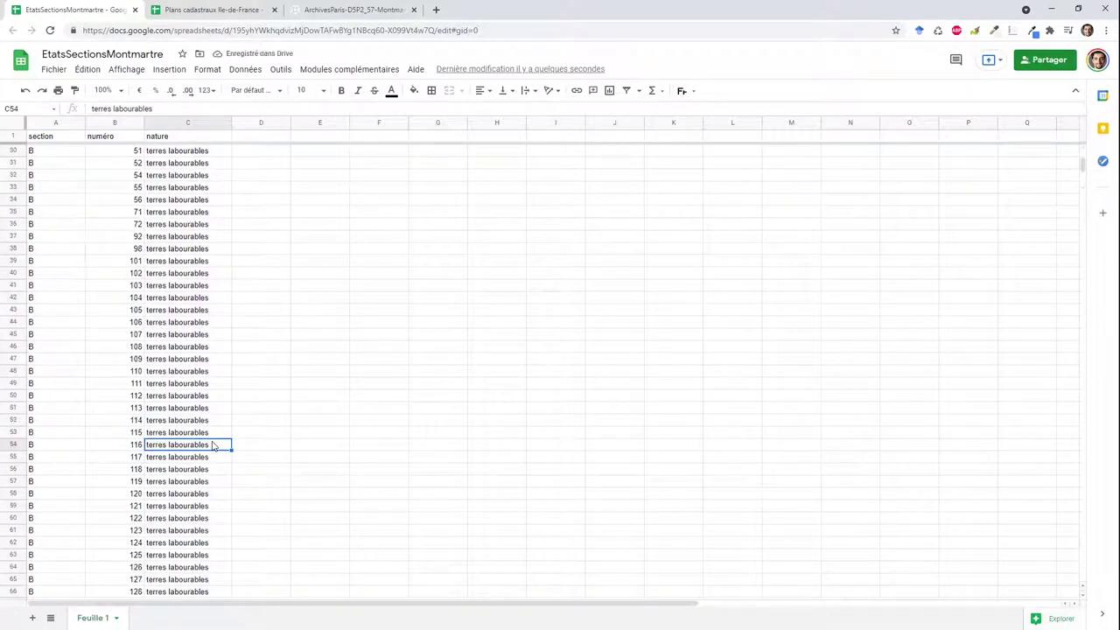
pyautogui.press('pagedown')
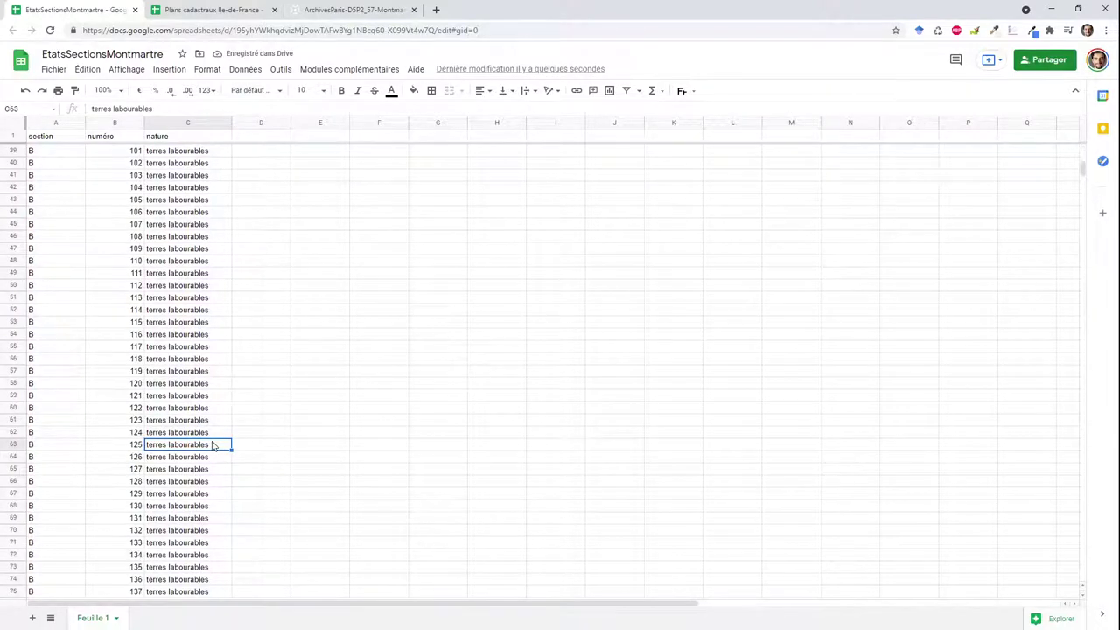
pyautogui.click(172, 151)
pyautogui.press('Up')
pyautogui.press('Up')
pyautogui.press('Up')
pyautogui.press('Down')
pyautogui.press('Down')
pyautogui.press('Down')
pyautogui.press('Down')
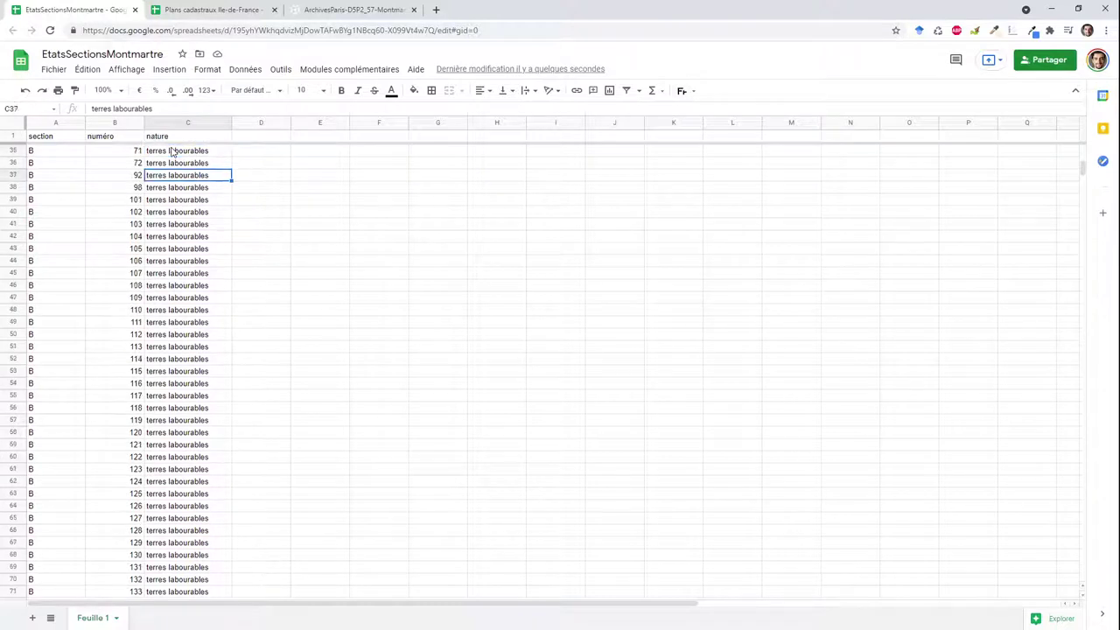
pyautogui.press('Left')
pyautogui.press('Down')
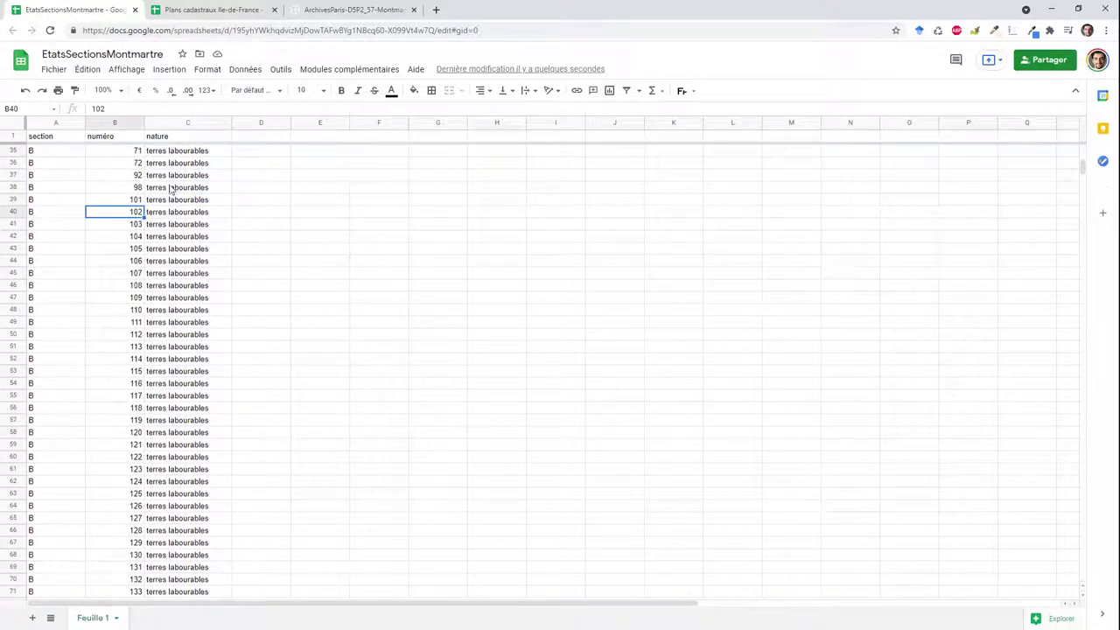
# Compare the last plot numbers on register scan 029 with the first ones on scan 030, and return to the EtatsSectionsMontmartre spreadsheet.
pyautogui.click(313, 10)
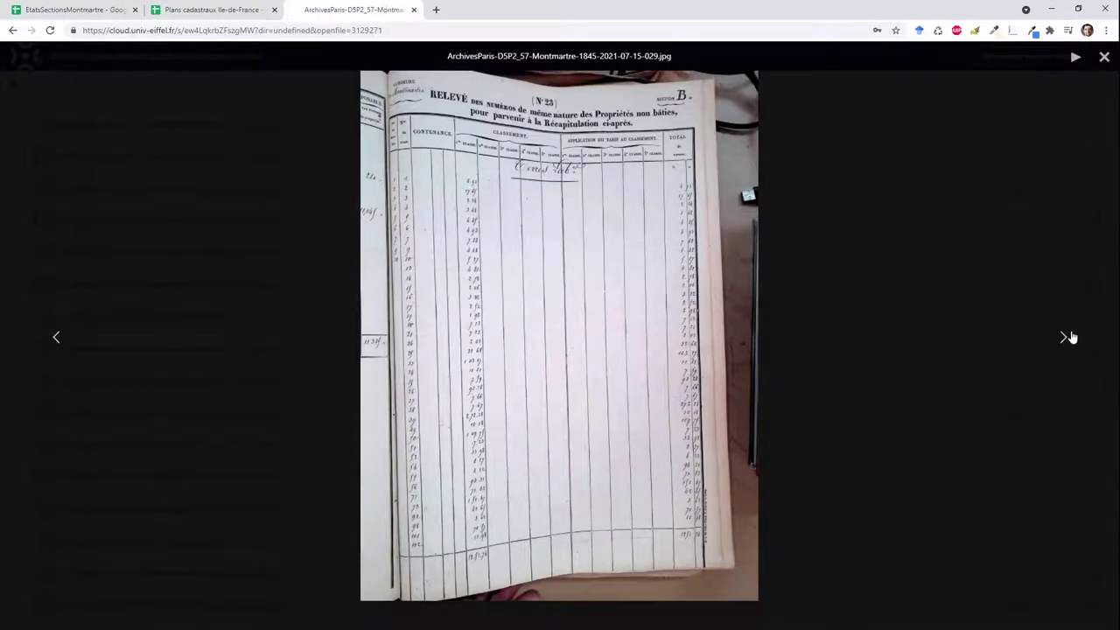
pyautogui.click(1070, 336)
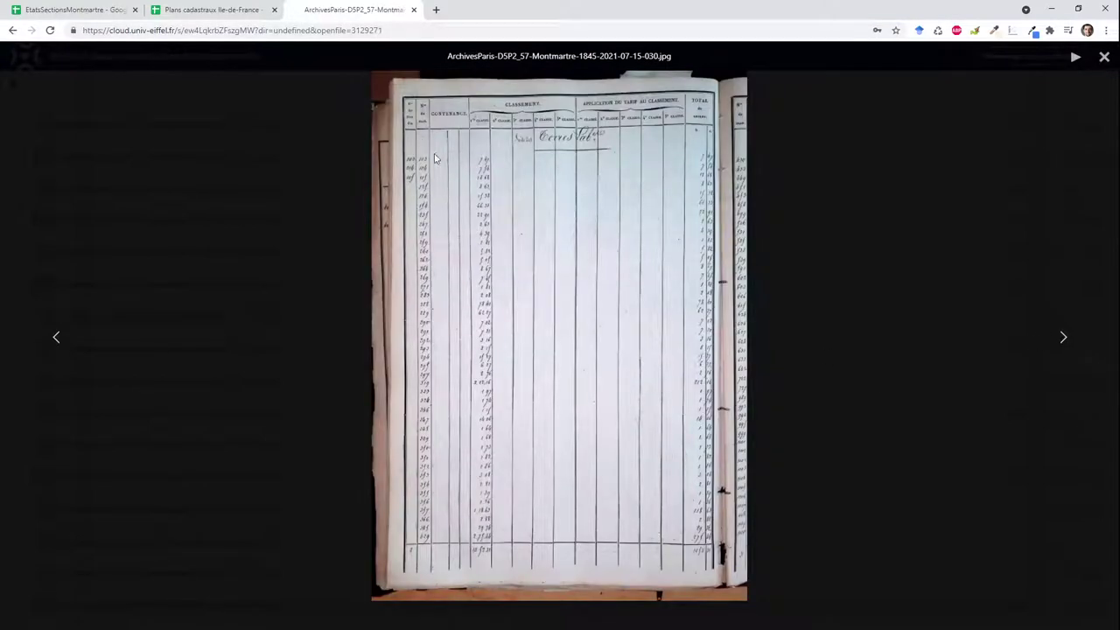
pyautogui.scroll(3, 434, 158)
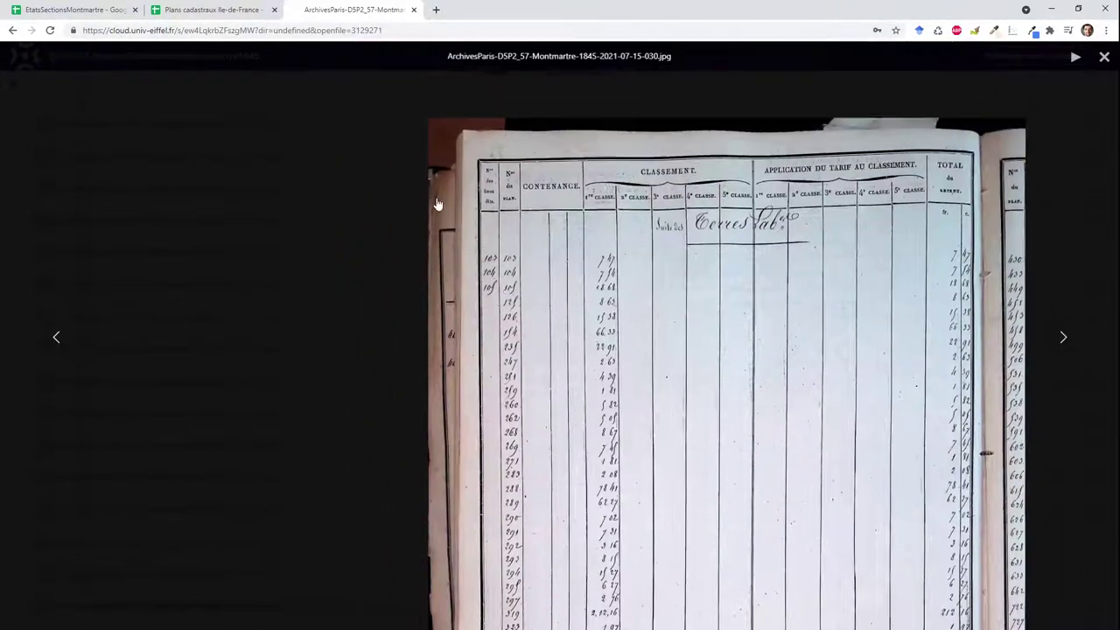
pyautogui.click(58, 336)
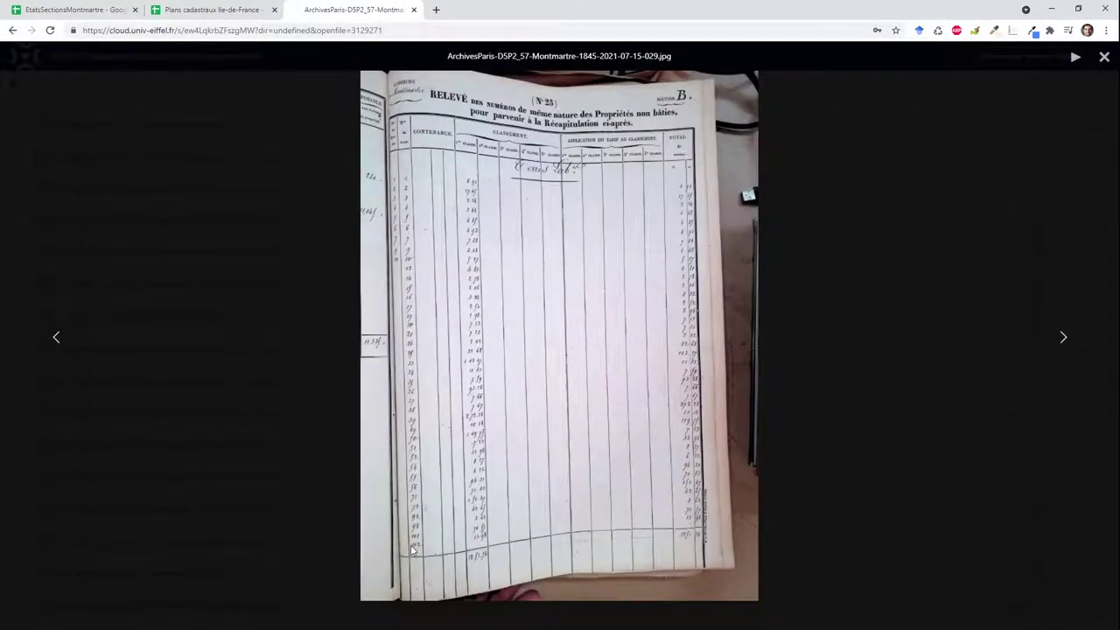
pyautogui.click(1066, 336)
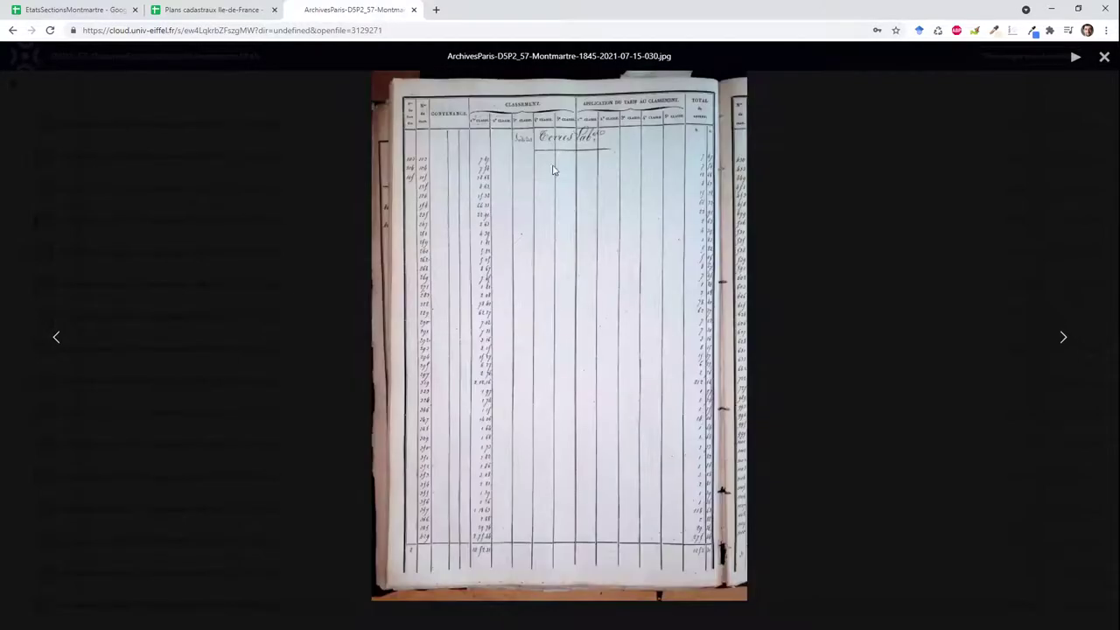
pyautogui.scroll(2, 426, 138)
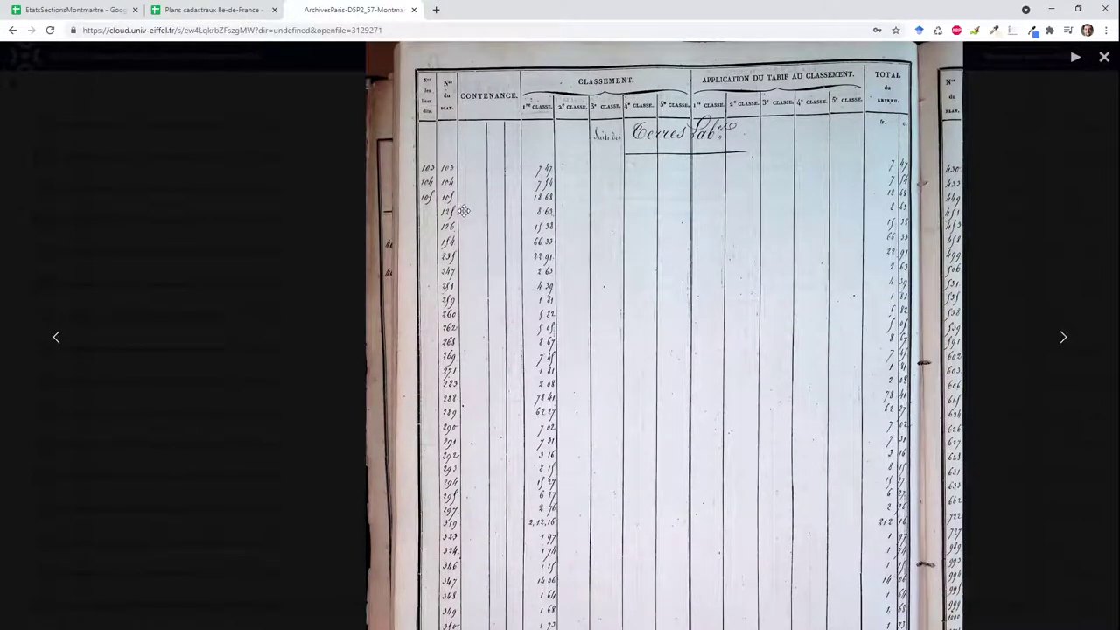
pyautogui.click(124, 9)
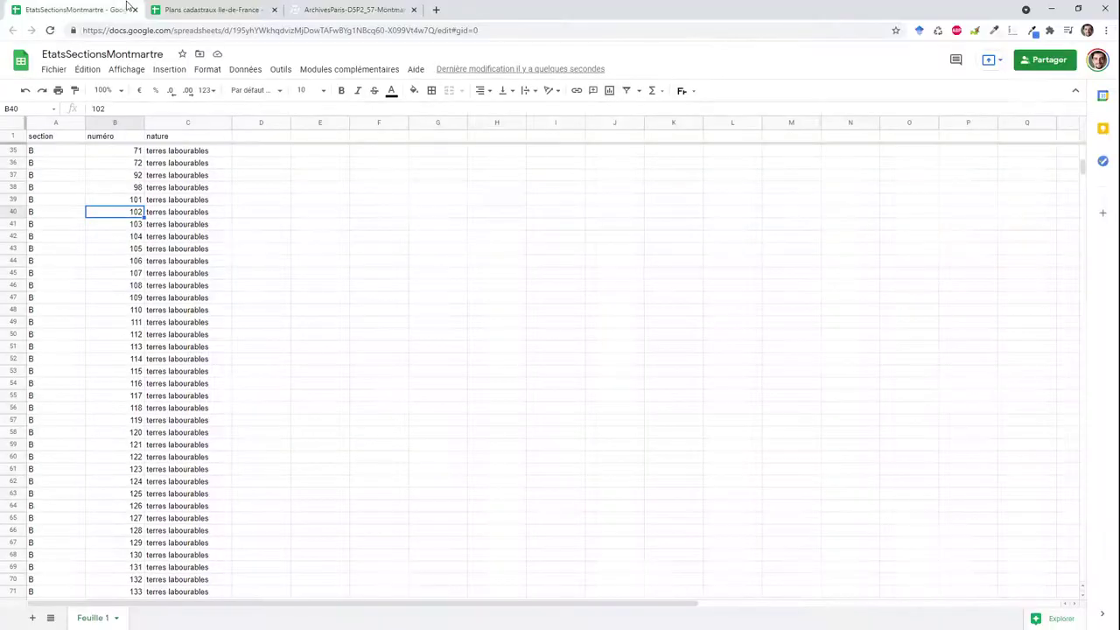
# Set the plot number in B44 to 125 and consult the register scan for the numbers that follow.
pyautogui.click(120, 261)
pyautogui.write('125')
pyautogui.press('Return')
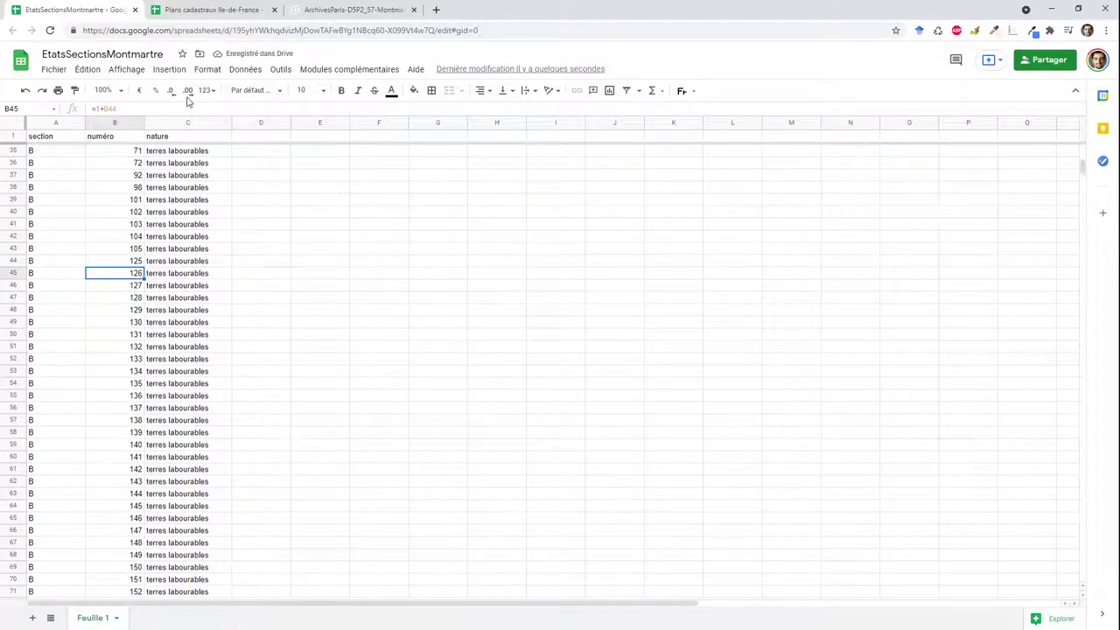
pyautogui.click(320, 12)
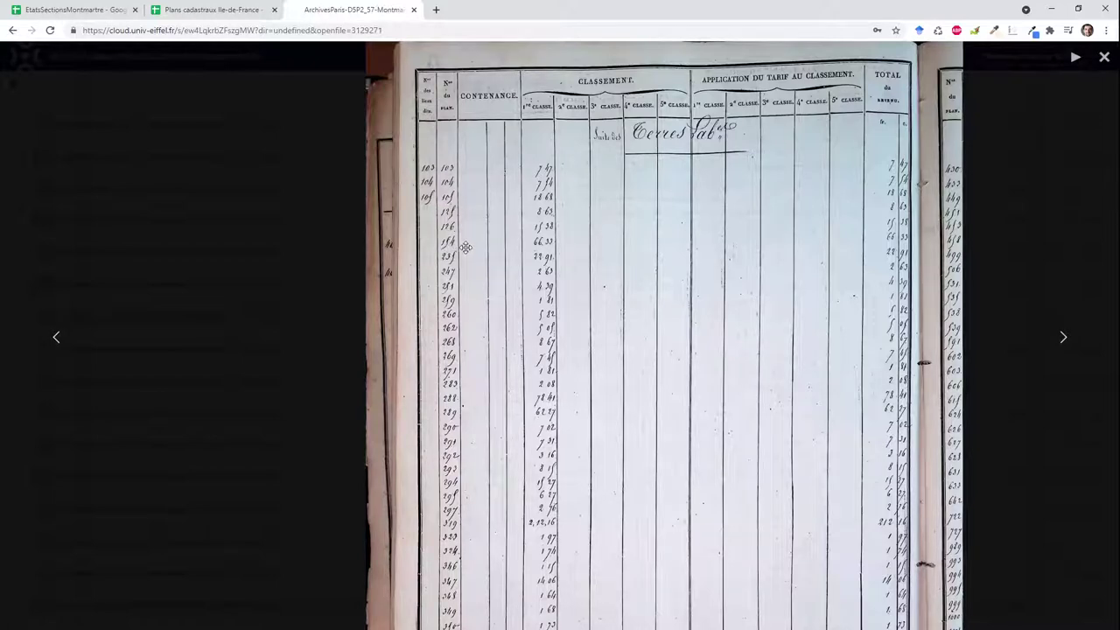
pyautogui.click(105, 13)
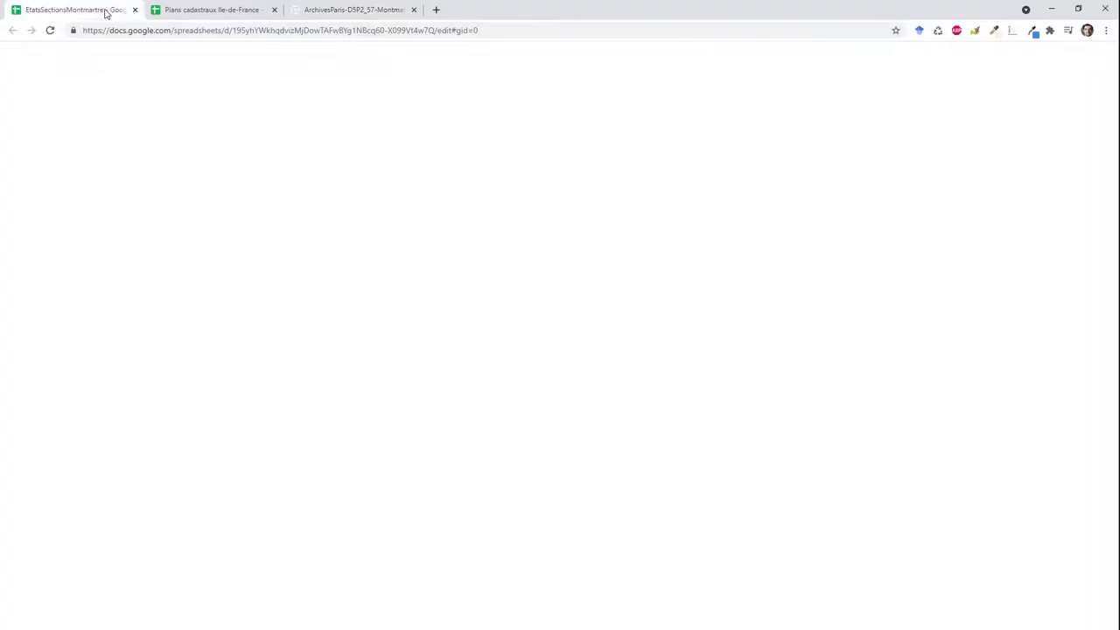
pyautogui.write('15')
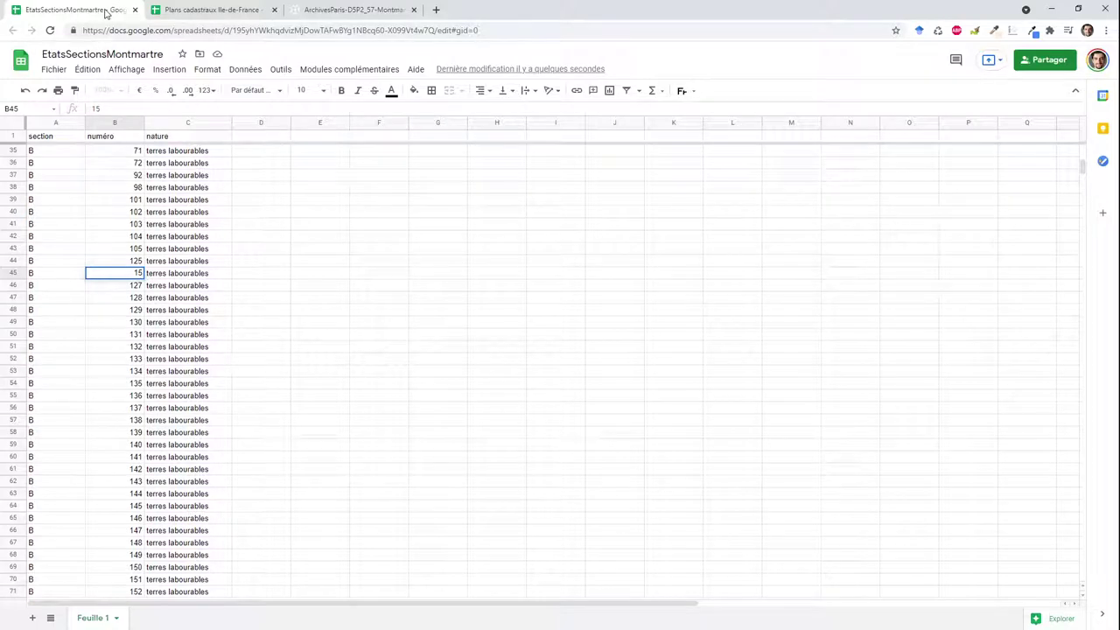
pyautogui.press('Return')
pyautogui.hotkey('ctrl', 'z')
# Enter the plot numbers 154 and 235 from the register scan in B46 and B47.
pyautogui.press('Down')
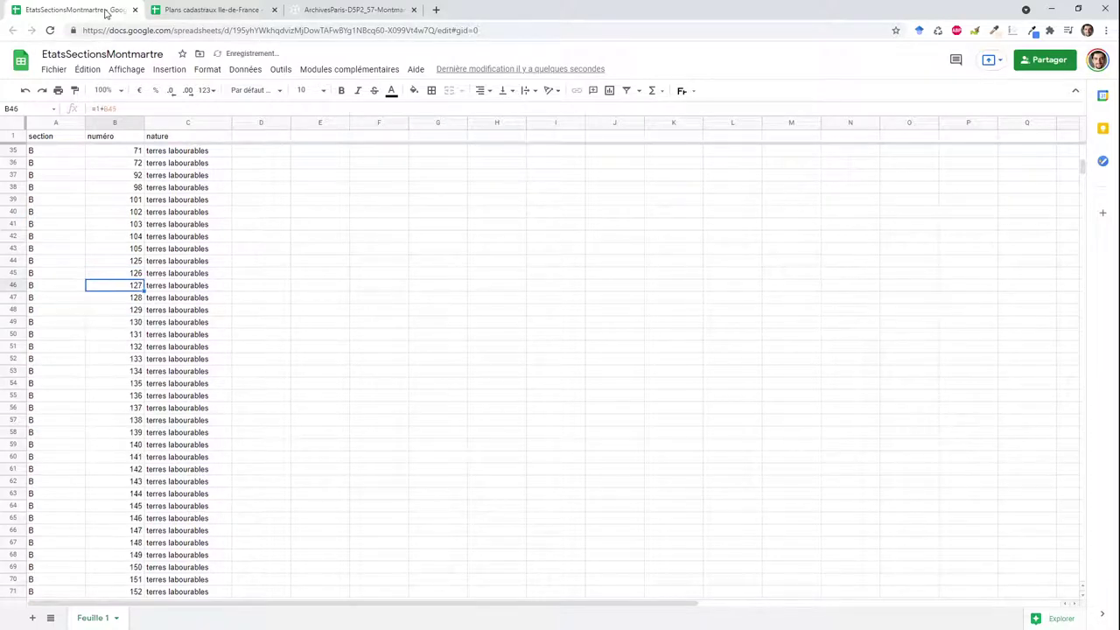
pyautogui.click(315, 10)
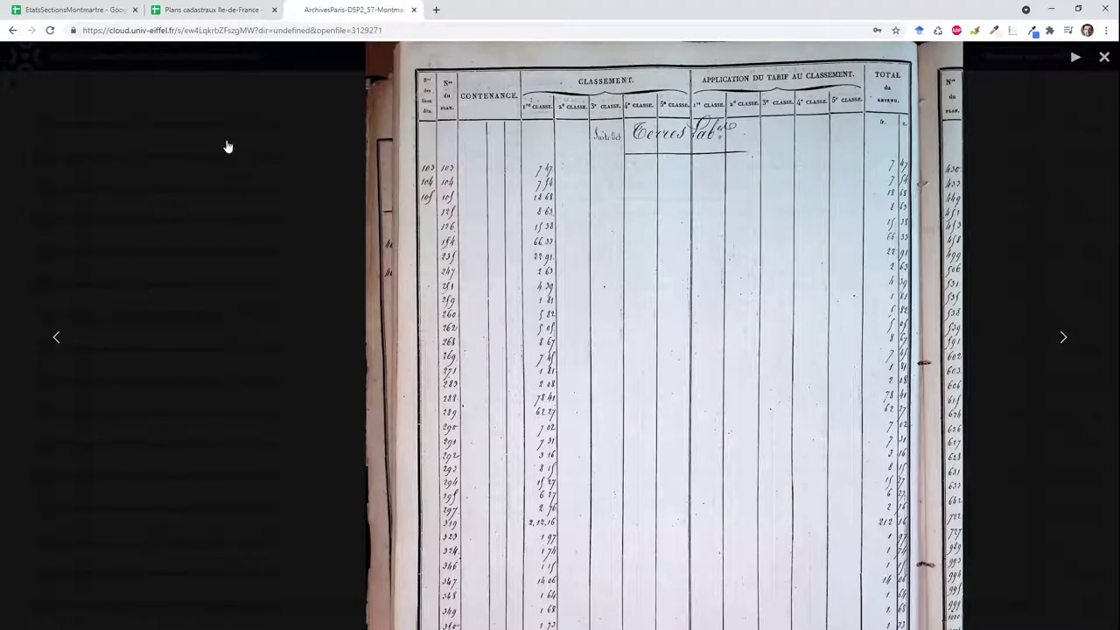
pyautogui.click(84, 8)
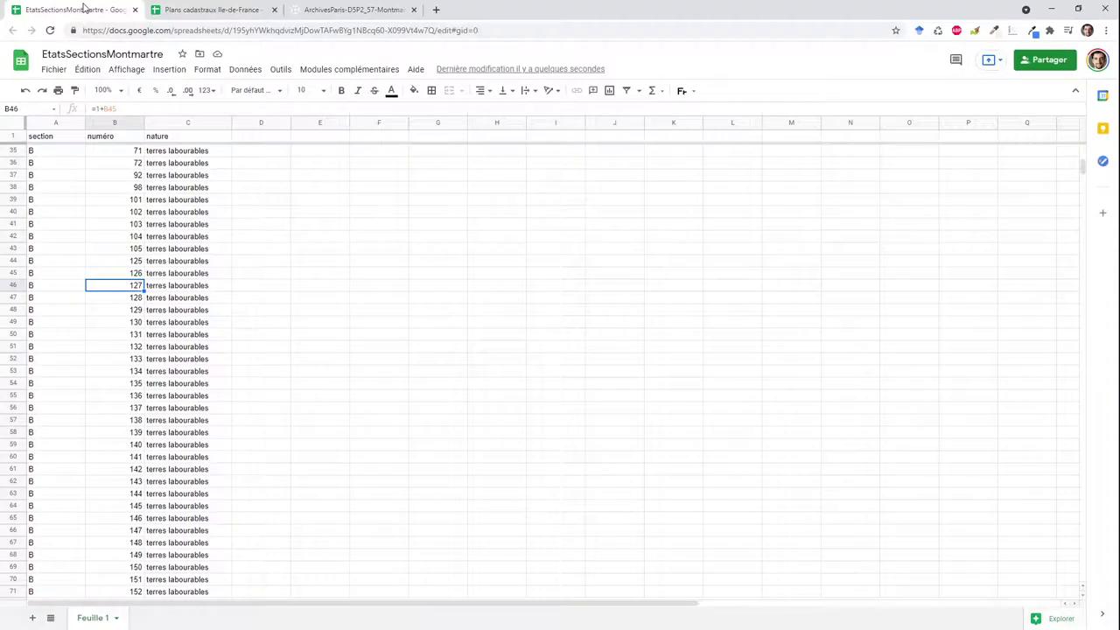
pyautogui.write('154')
pyautogui.press('Return')
pyautogui.write('235')
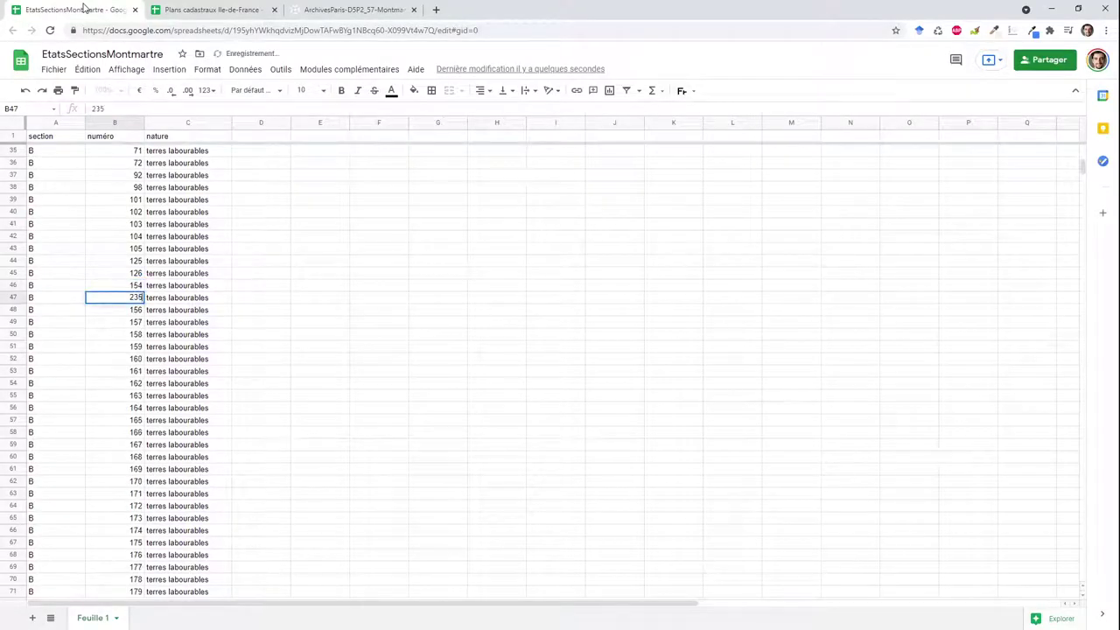
pyautogui.press('Return')
# Reorder the open browser pages so the register scan sits directly beside the EtatsSectionsMontmartre spreadsheet.
pyautogui.click(166, 10)
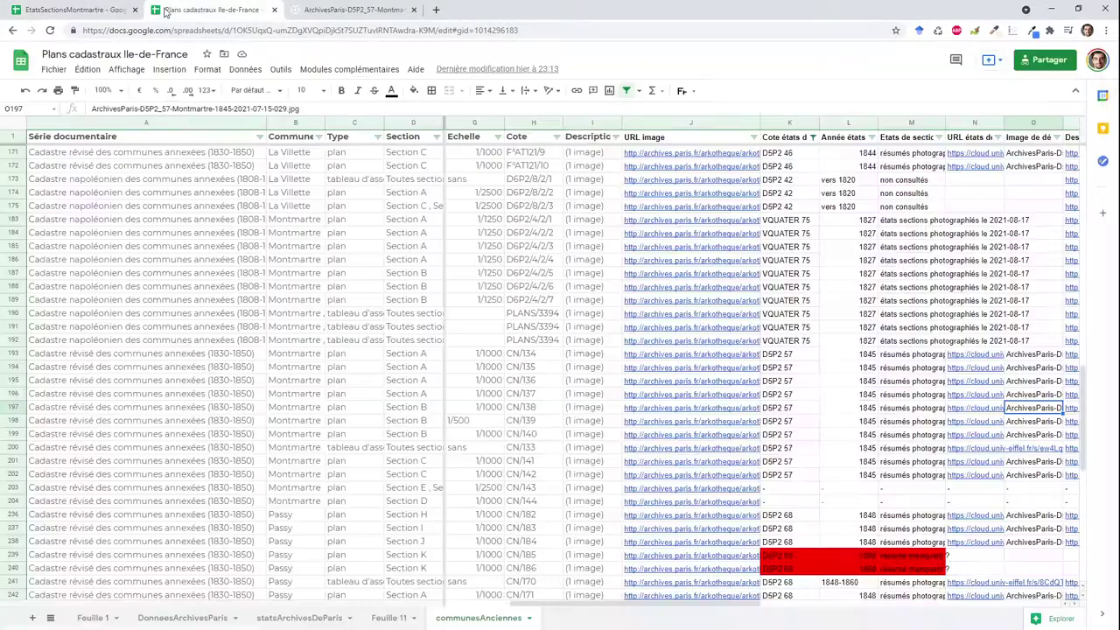
pyautogui.click(307, 10)
pyautogui.moveTo(306, 10); pyautogui.dragTo(188, 12)
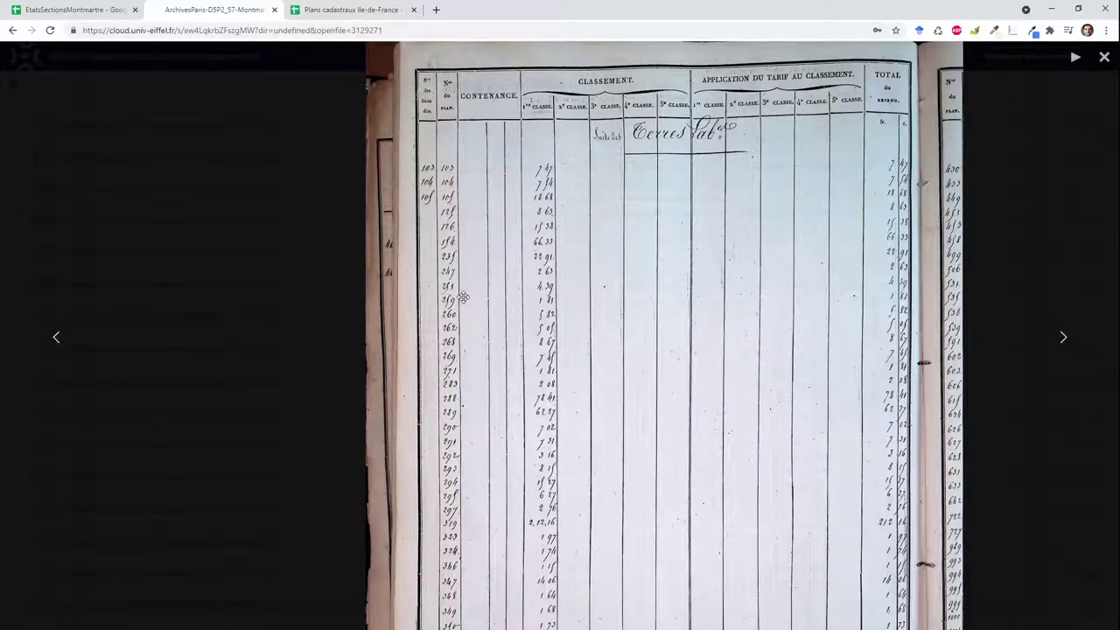
# Enter the plot numbers 247, 251 and 259 in B48 to B50 of the EtatsSectionsMontmartre spreadsheet.
pyautogui.click(70, 10)
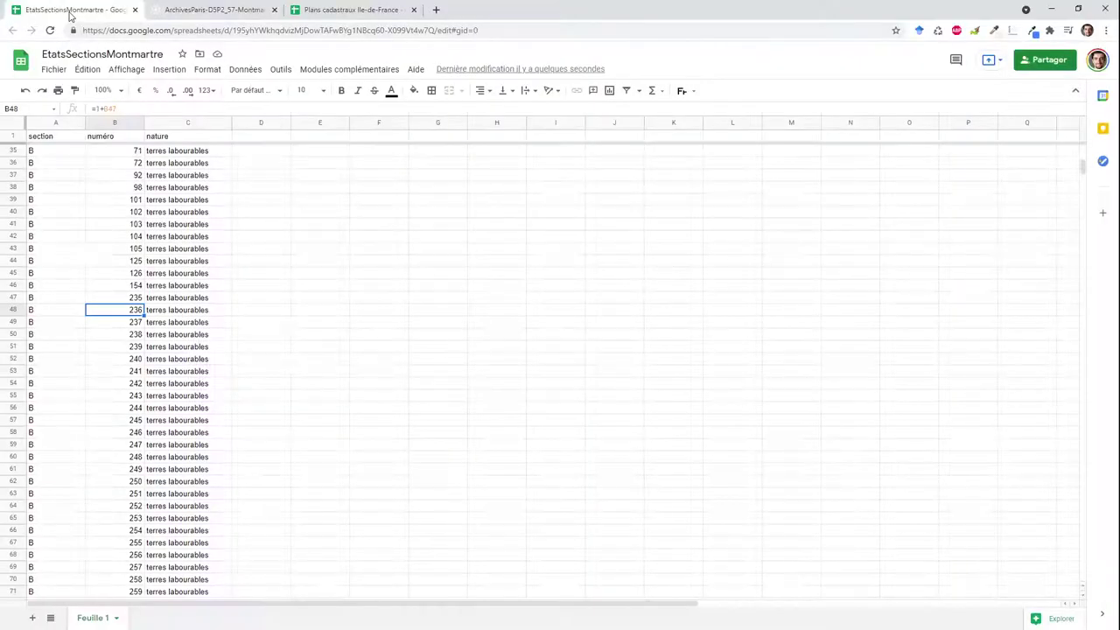
pyautogui.press('Down')
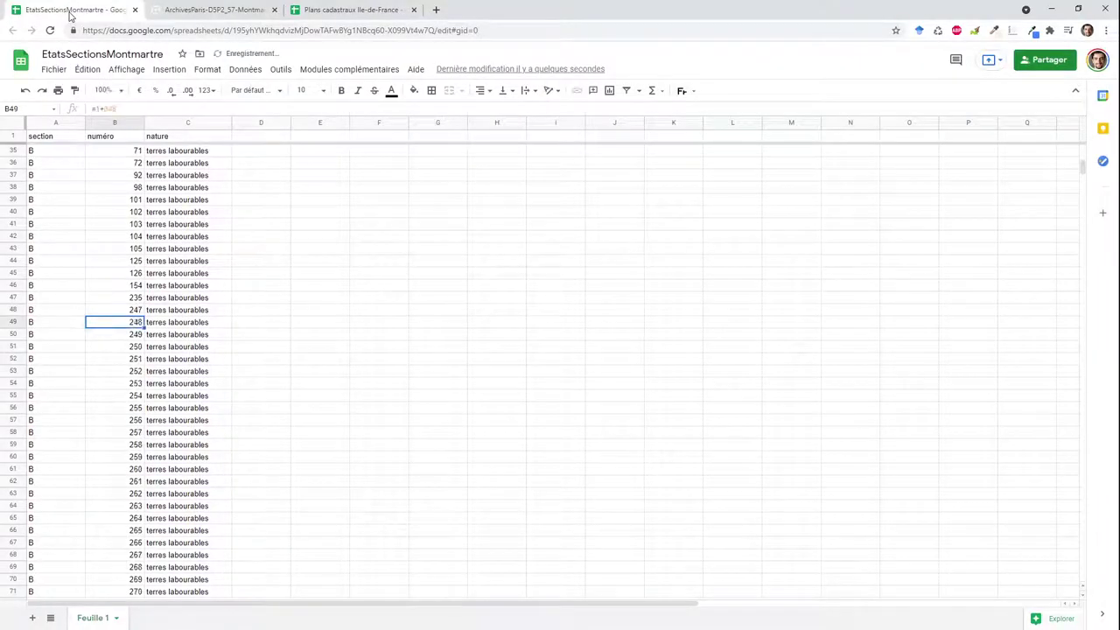
pyautogui.write('251')
pyautogui.press('Return')
pyautogui.write('259')
pyautogui.press('Return')
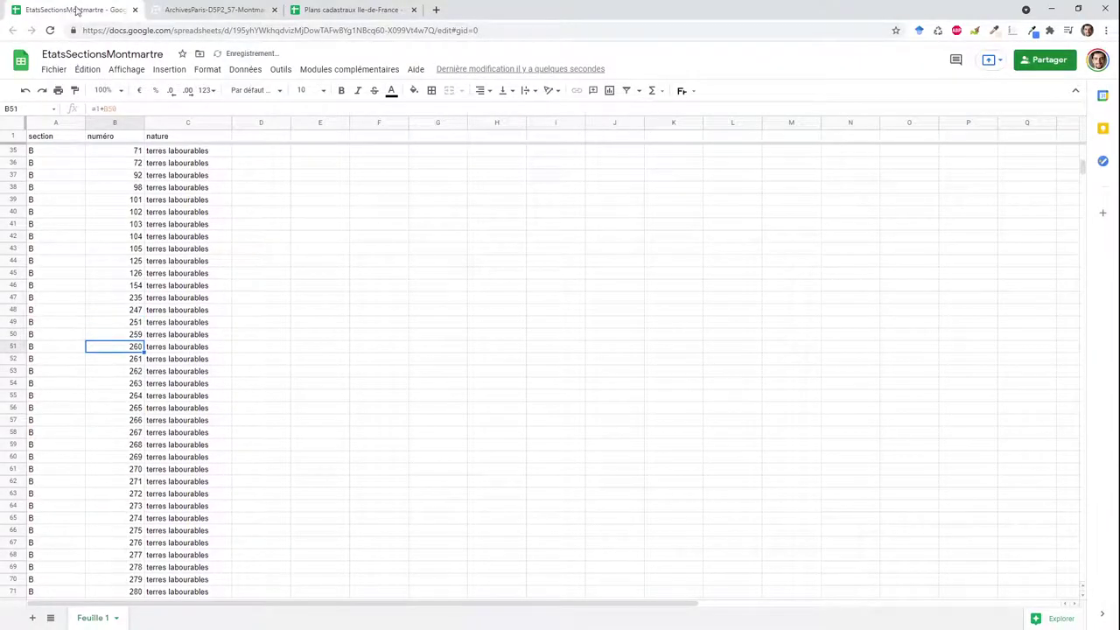
# Check the register scan for the plot number after 260 and enter 262 in B52.
pyautogui.click(189, 9)
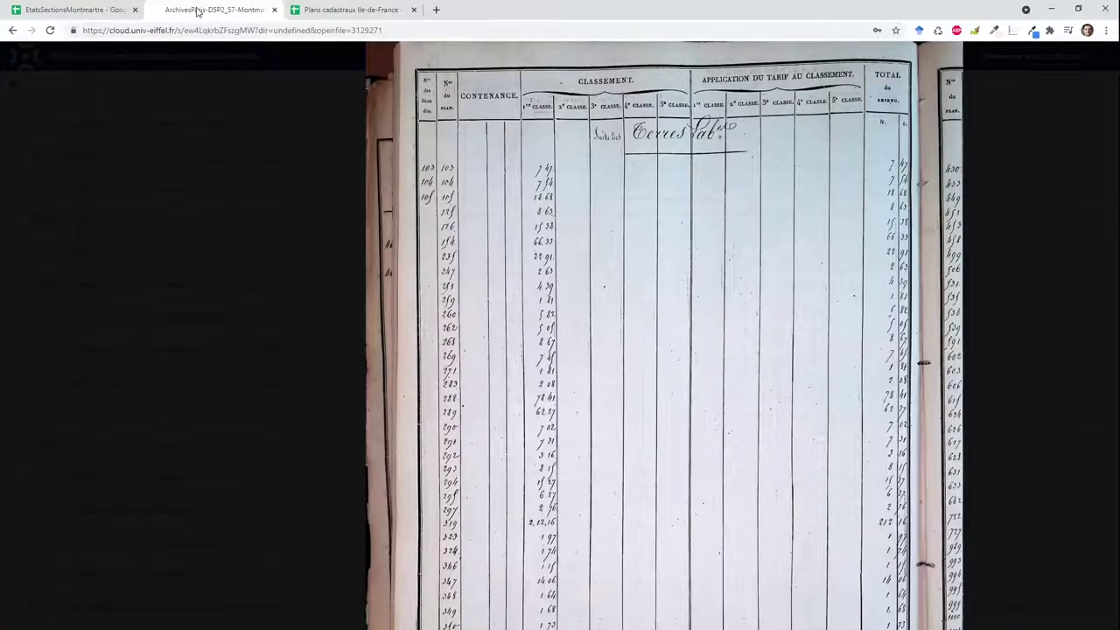
pyautogui.click(113, 12)
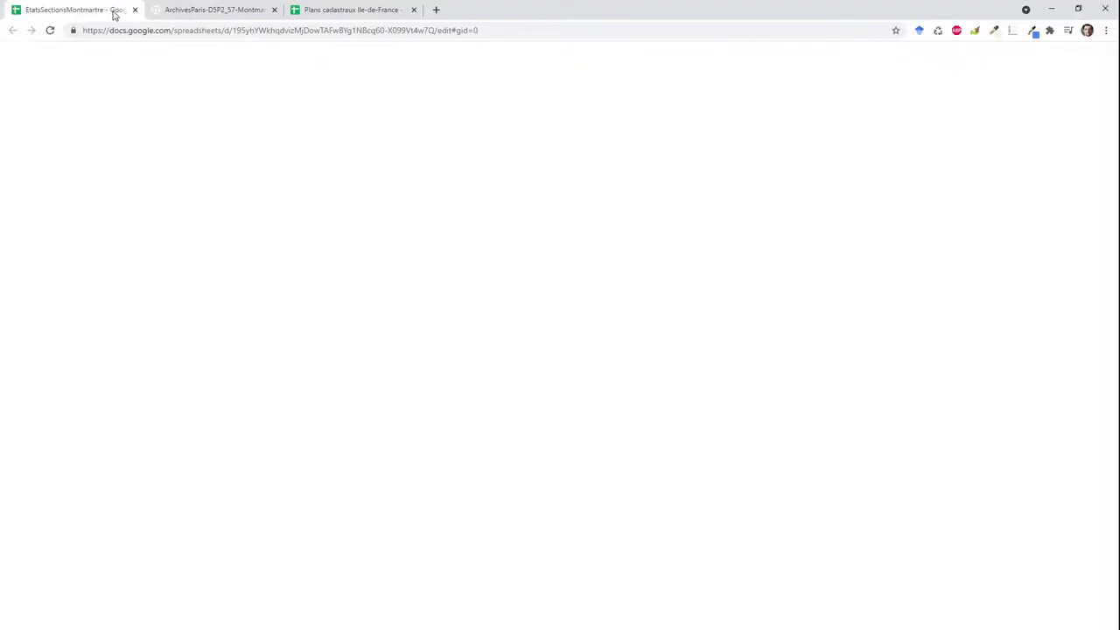
pyautogui.press('Down')
pyautogui.write('2')
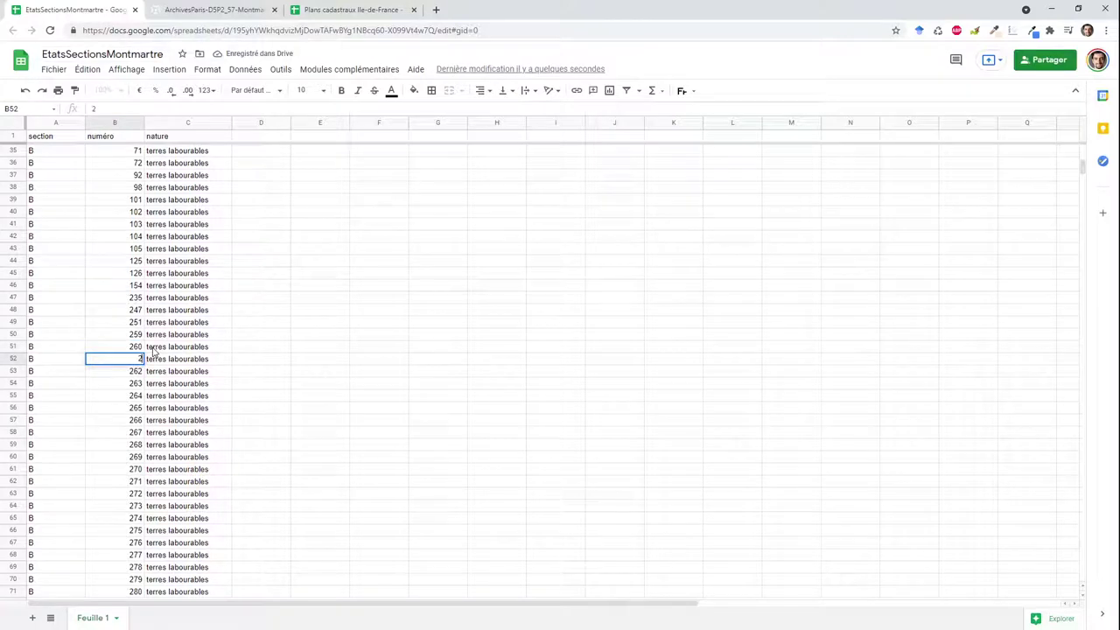
pyautogui.write('52')
pyautogui.press('BackSpace')
pyautogui.press('BackSpace')
pyautogui.write('6')
pyautogui.press('Return')
# Read the next plot numbers on the register scan and enter 268 in B53 and 271 in B55.
pyautogui.click(244, 16)
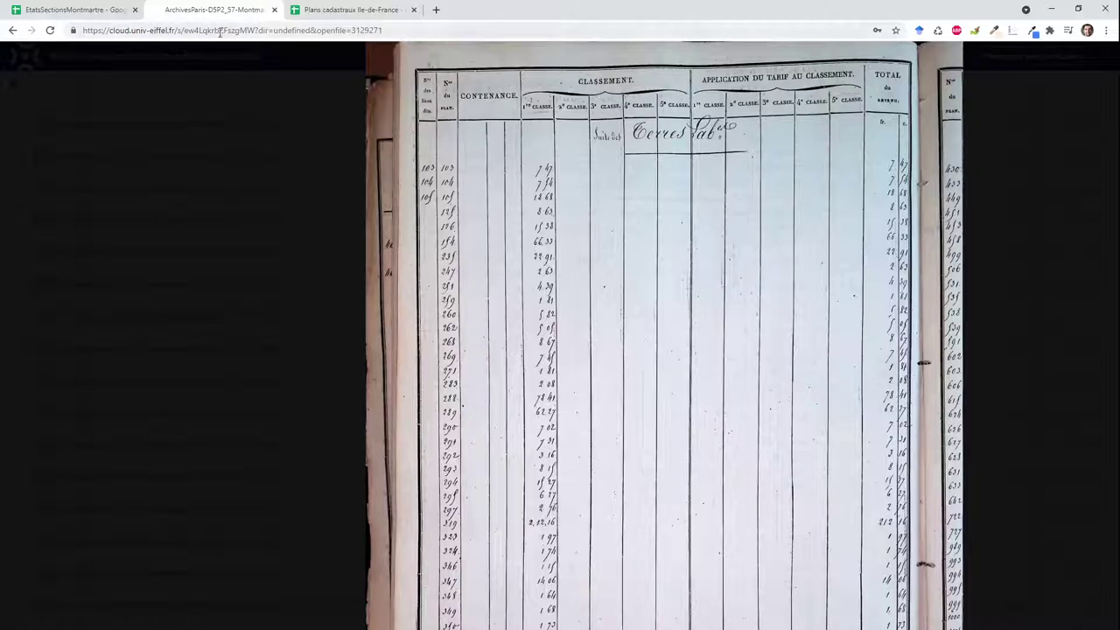
pyautogui.click(113, 18)
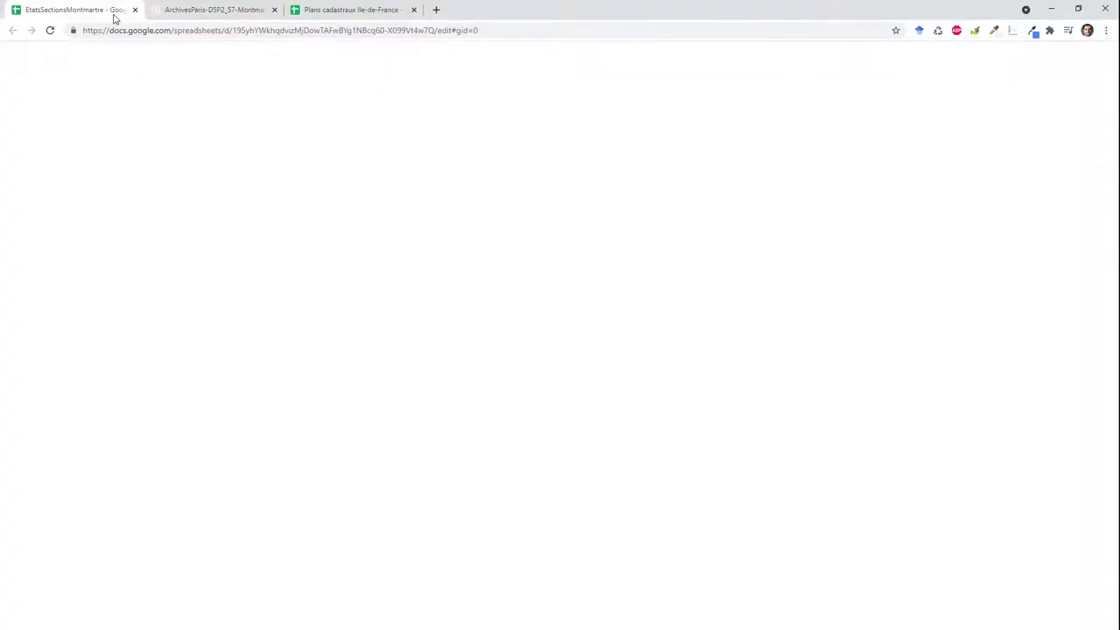
pyautogui.write('2')
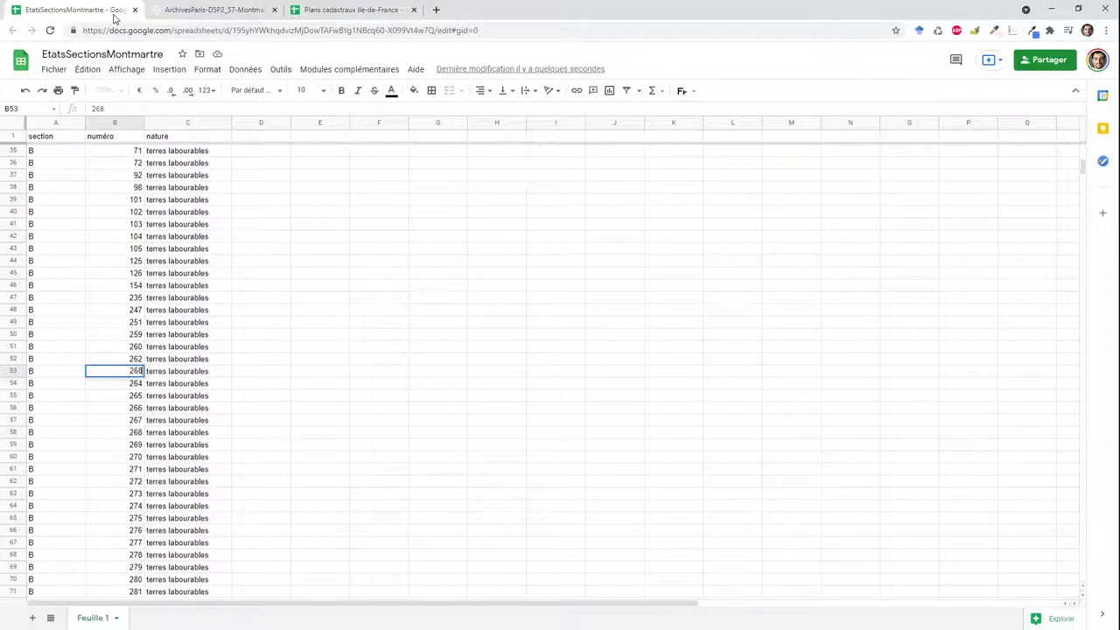
pyautogui.write('68')
pyautogui.press('Return')
pyautogui.press('Down')
pyautogui.write('2')
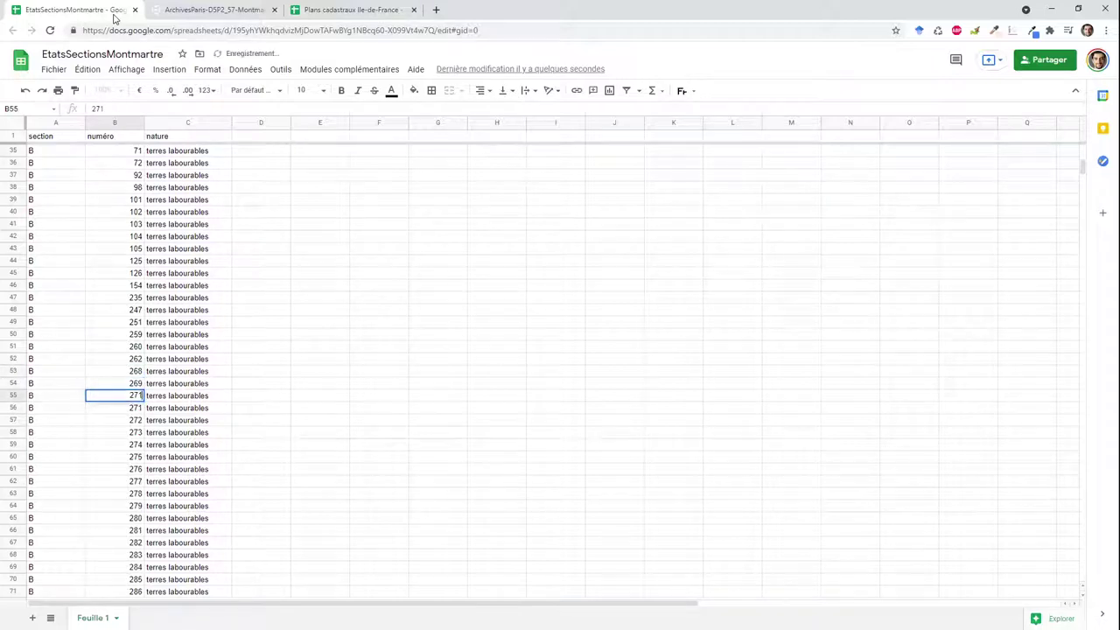
pyautogui.press('Return')
# Consult the register scan and enter the plot numbers 283 and 288 in B56 and B57.
pyautogui.click(169, 15)
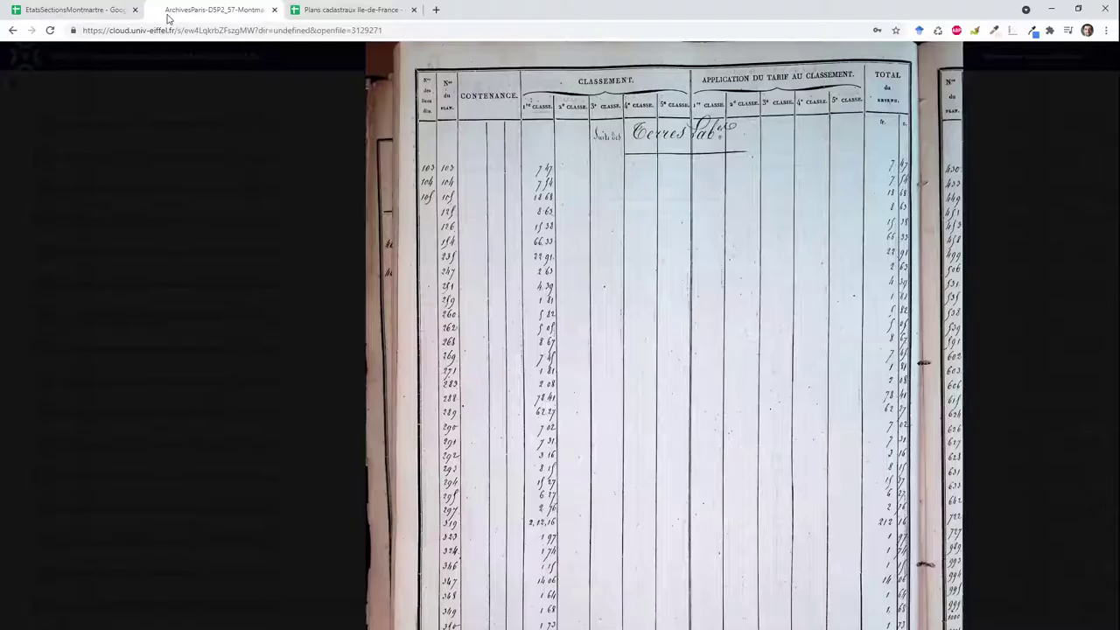
pyautogui.click(109, 17)
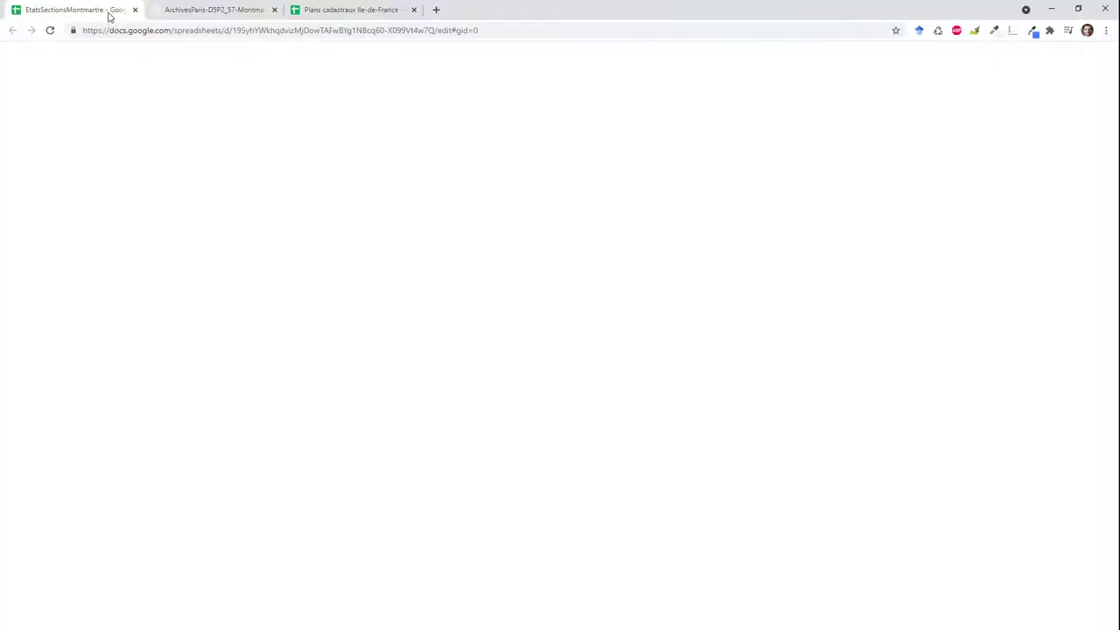
pyautogui.write('283')
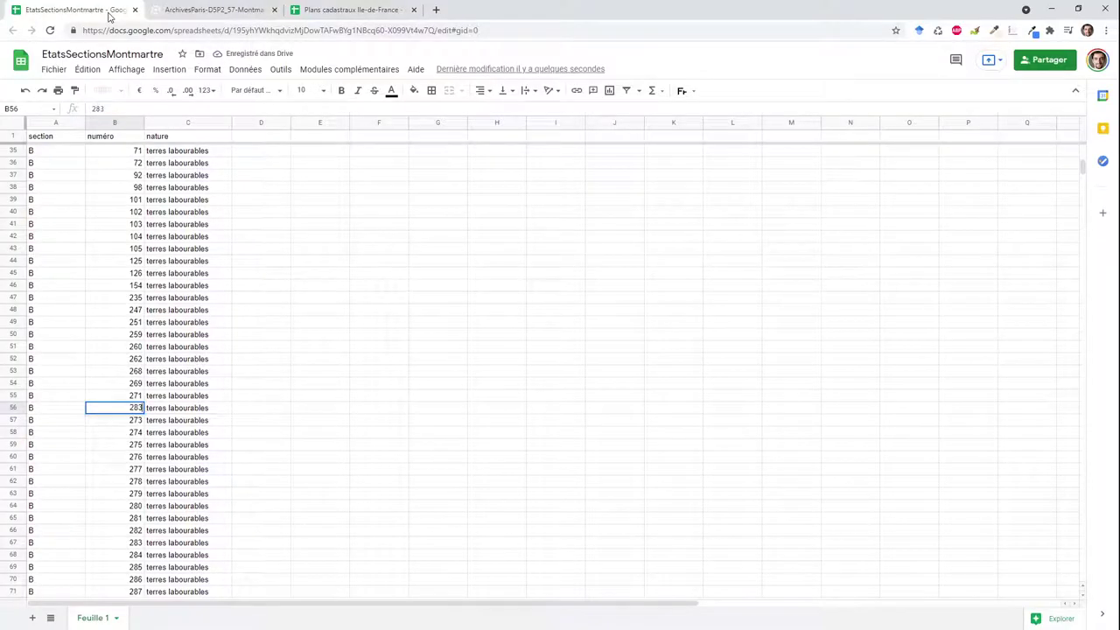
pyautogui.press('Return')
pyautogui.write('288')
pyautogui.press('Return')
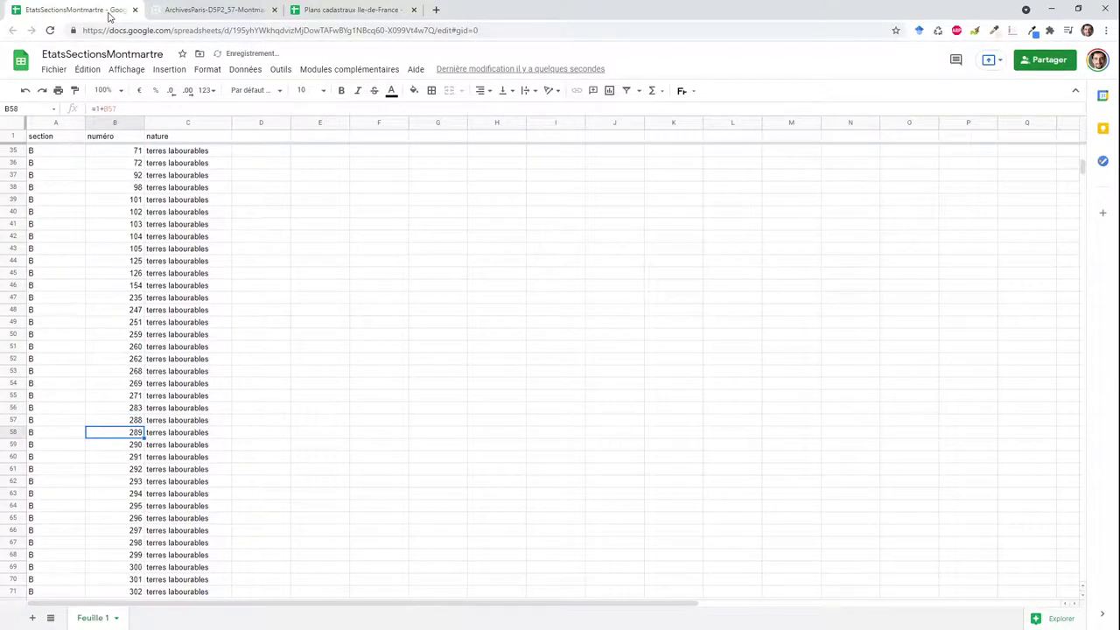
# Compare the register scan with the consecutive series from 289 to 295, and enter 297 in B65.
pyautogui.click(210, 9)
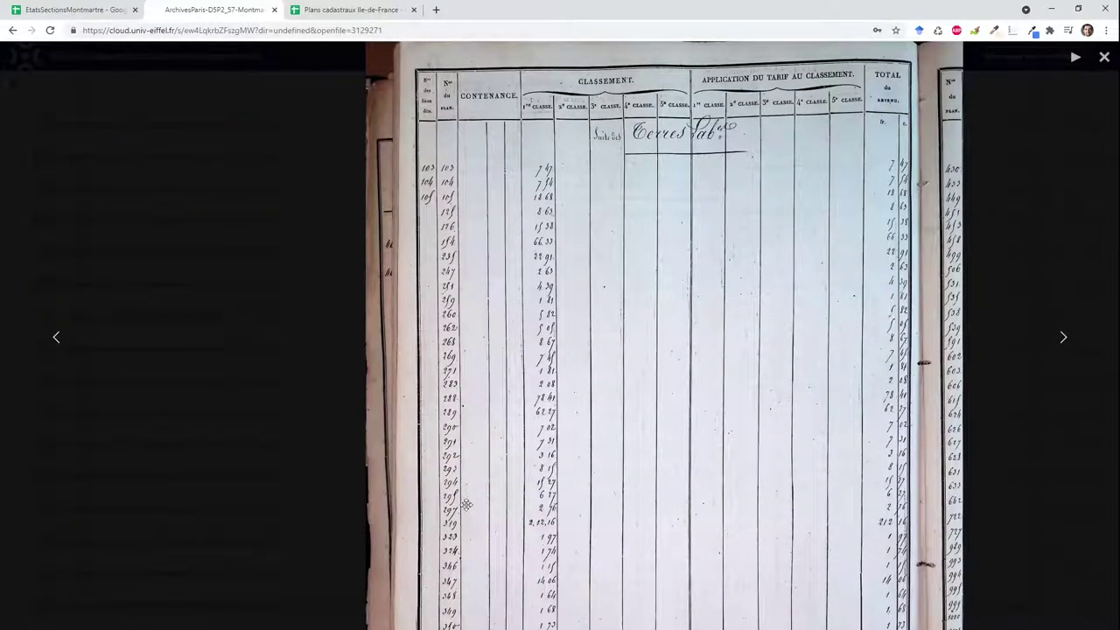
pyautogui.click(93, 15)
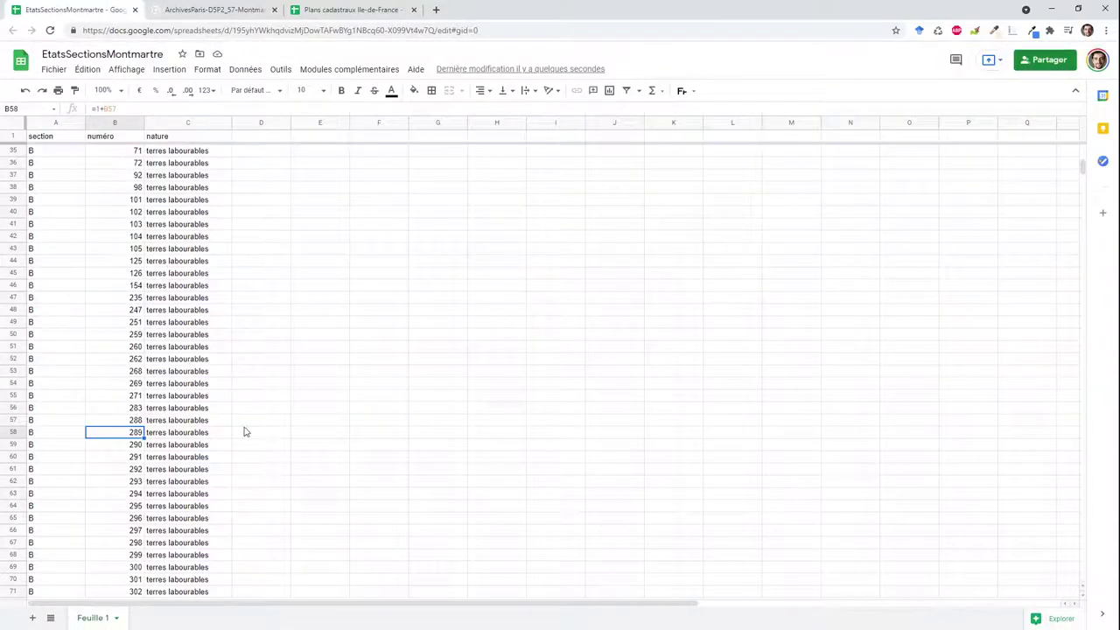
pyautogui.press('Down')
pyautogui.press('Down')
pyautogui.press('Down')
pyautogui.press('Down')
pyautogui.press('Down')
pyautogui.press('Down')
pyautogui.press('Down')
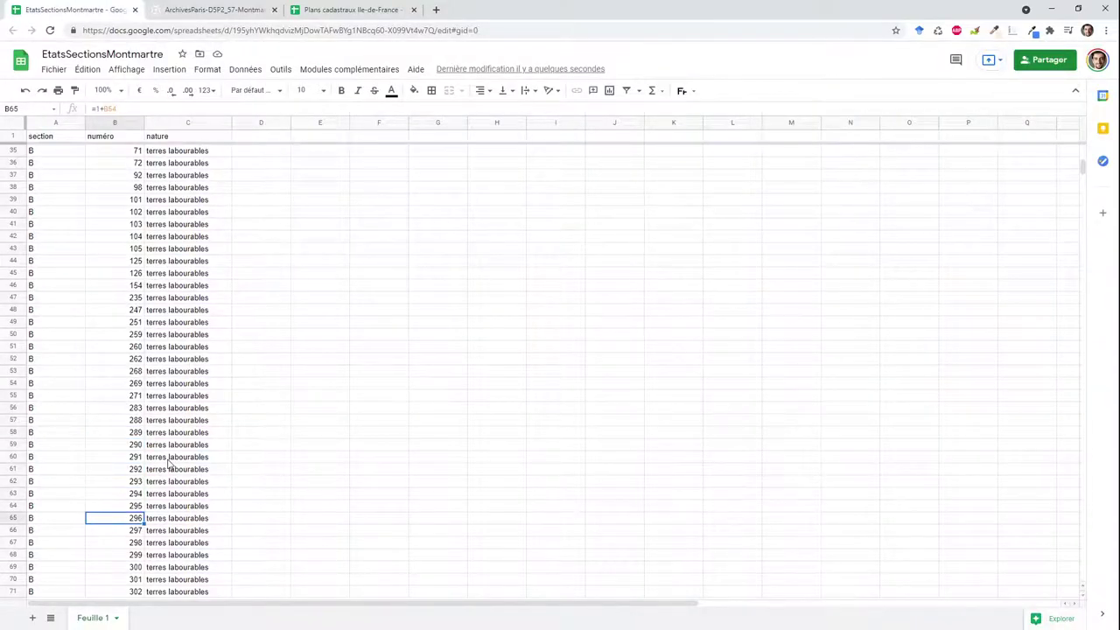
pyautogui.write('29')
pyautogui.press('Return')
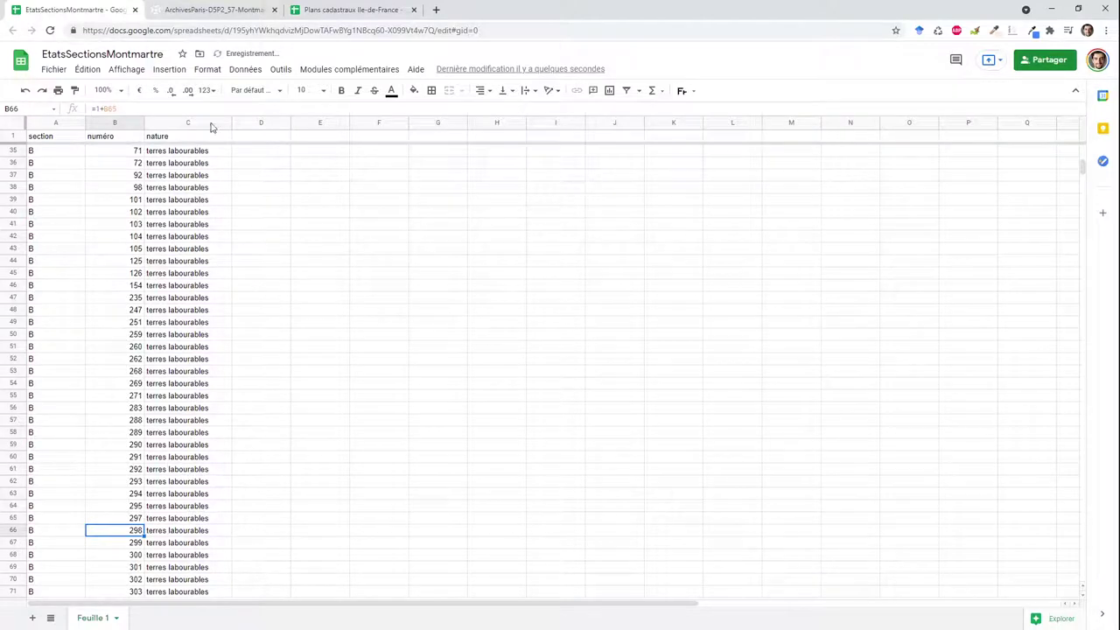
# Select the section, number and nature entries in A30:C83 and copy them.
pyautogui.scroll(-6, 194, 305)
pyautogui.click(187, 530)
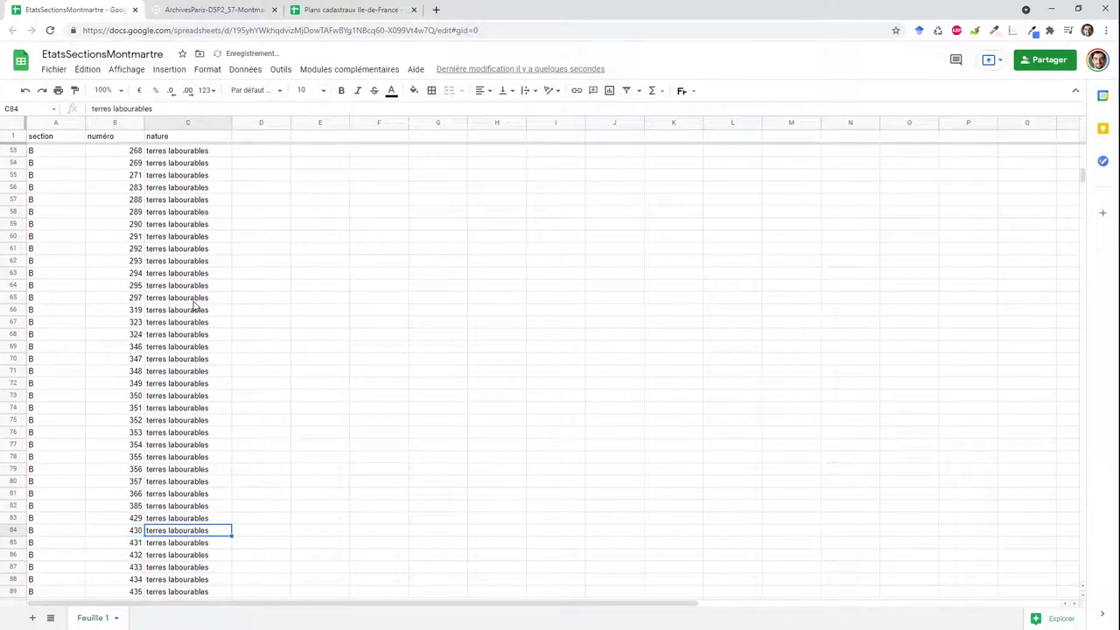
pyautogui.press('Up')
pyautogui.hotkey('shift', 'Left')
pyautogui.hotkey('shift', 'Left')
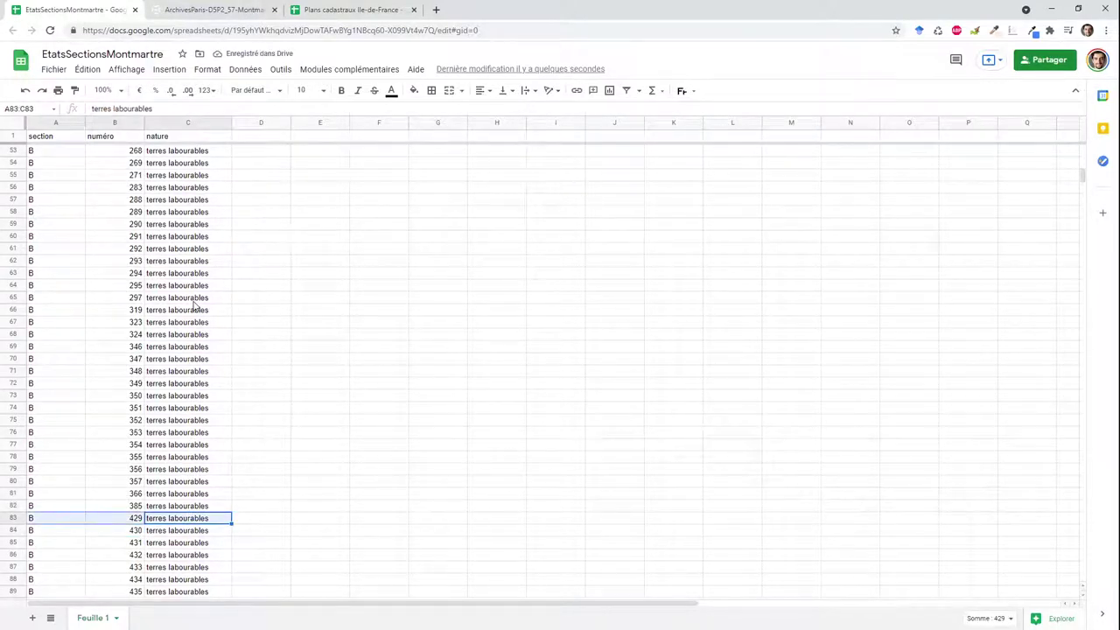
pyautogui.hotkey('shift', 'Up')
pyautogui.hotkey('shift', 'Up')
pyautogui.hotkey('shift', 'Up')
pyautogui.hotkey('shift', 'Up')
pyautogui.hotkey('shift', 'Up')
pyautogui.hotkey('shift', 'Up')
pyautogui.hotkey('shift', 'Up')
pyautogui.hotkey('shift', 'Up')
pyautogui.hotkey('shift', 'Up')
pyautogui.hotkey('shift', 'Up')
pyautogui.hotkey('shift', 'Up')
pyautogui.hotkey('shift', 'Up')
pyautogui.hotkey('shift', 'Up')
pyautogui.hotkey('shift', 'Up')
pyautogui.hotkey('shift', 'Up')
pyautogui.hotkey('shift', 'Up')
pyautogui.hotkey('shift', 'Up')
pyautogui.hotkey('shift', 'Up')
pyautogui.hotkey('shift', 'Up')
pyautogui.hotkey('shift', 'Up')
pyautogui.hotkey('shift', 'Up')
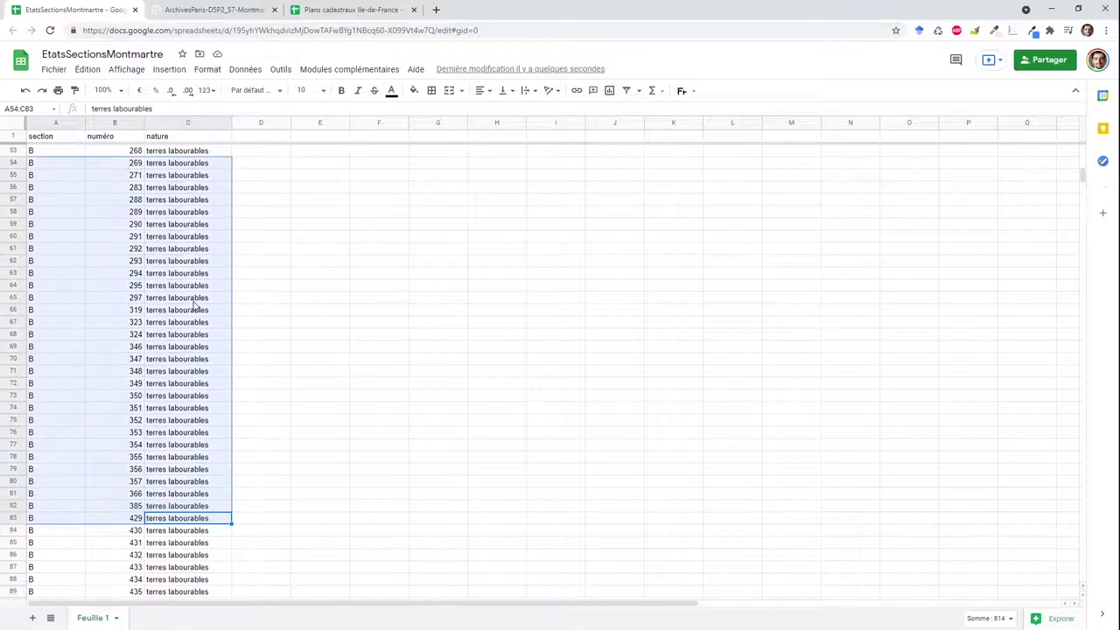
pyautogui.hotkey('shift', 'Up')
pyautogui.hotkey('shift', 'Up')
pyautogui.hotkey('shift', 'Up')
pyautogui.hotkey('shift', 'Up')
pyautogui.hotkey('shift', 'Up')
pyautogui.hotkey('shift', 'Up')
pyautogui.hotkey('shift', 'Up')
pyautogui.hotkey('shift', 'Up')
pyautogui.hotkey('shift', 'Up')
pyautogui.hotkey('shift', 'Up')
pyautogui.hotkey('shift', 'Up')
pyautogui.hotkey('shift', 'Up')
pyautogui.hotkey('shift', 'Up')
pyautogui.hotkey('shift', 'Up')
pyautogui.hotkey('shift', 'Up')
pyautogui.hotkey('shift', 'Up')
pyautogui.hotkey('shift', 'Up')
pyautogui.hotkey('shift', 'Up')
pyautogui.hotkey('shift', 'Up')
pyautogui.hotkey('shift', 'Up')
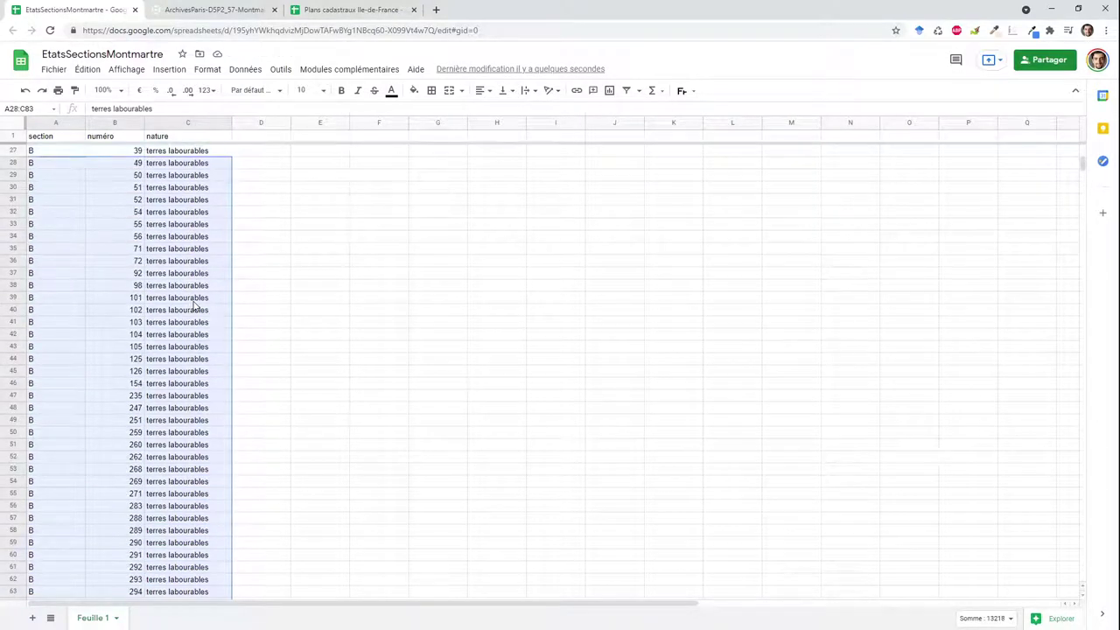
pyautogui.hotkey('shift', 'Down')
pyautogui.hotkey('shift', 'Down')
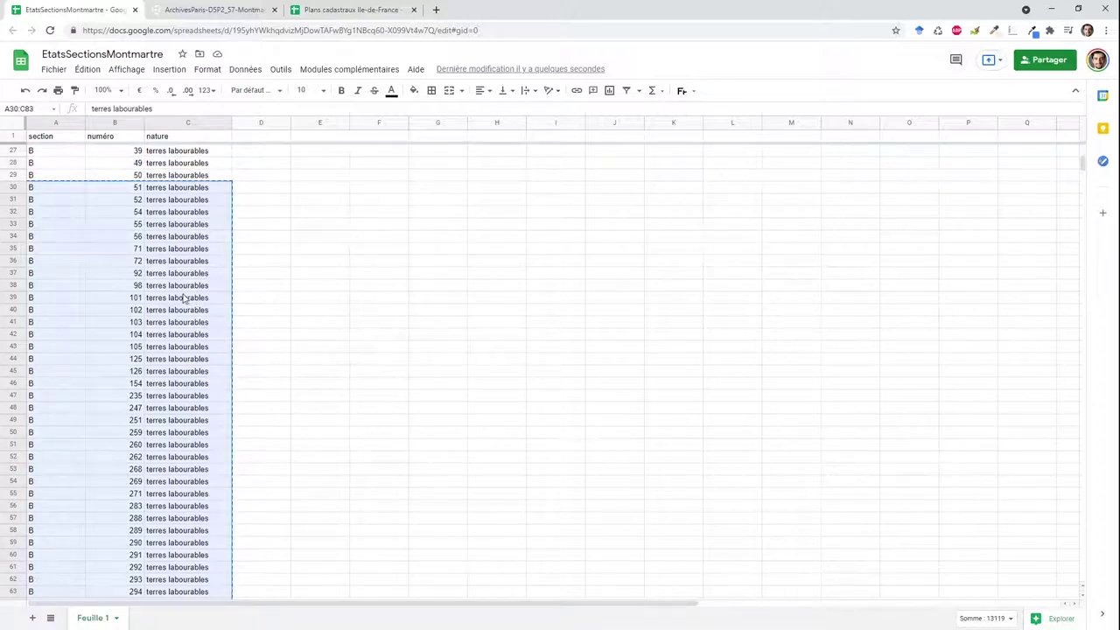
# Paste the copied entries back over A30:C83 as values only, starting from A30.
pyautogui.rightClick(50, 190)
pyautogui.click(38, 192)
pyautogui.rightClick(39, 193)
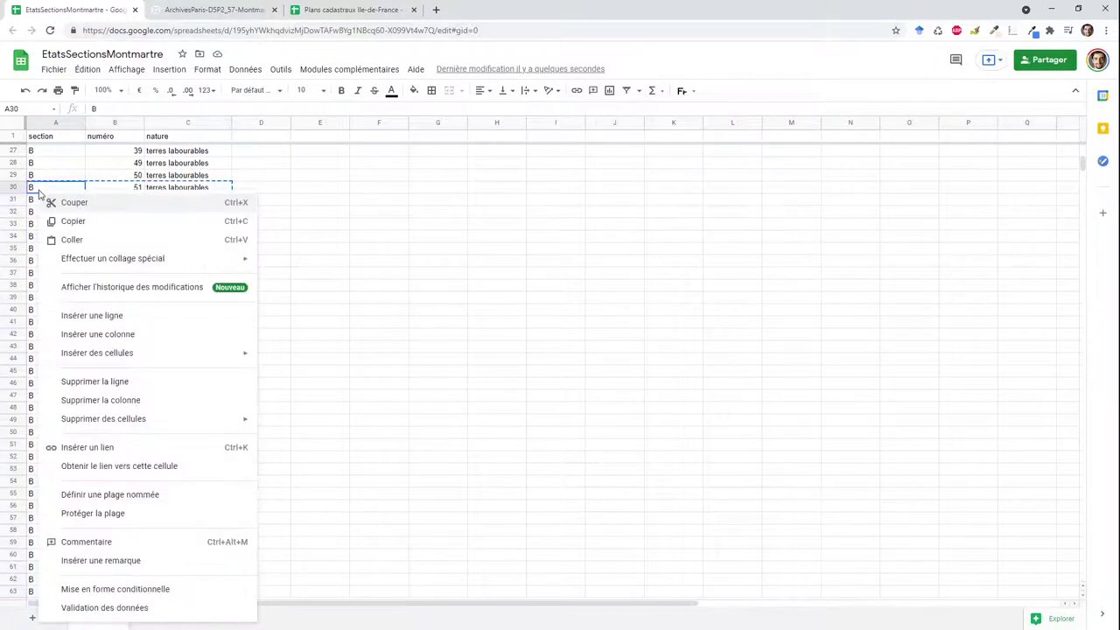
pyautogui.moveTo(137, 262)
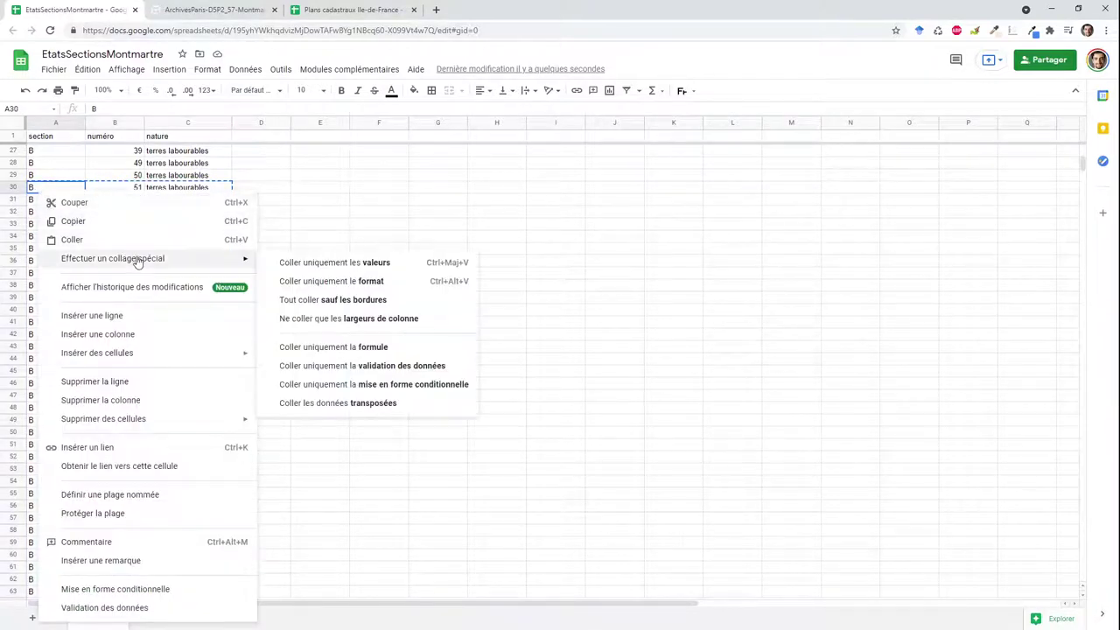
pyautogui.click(286, 267)
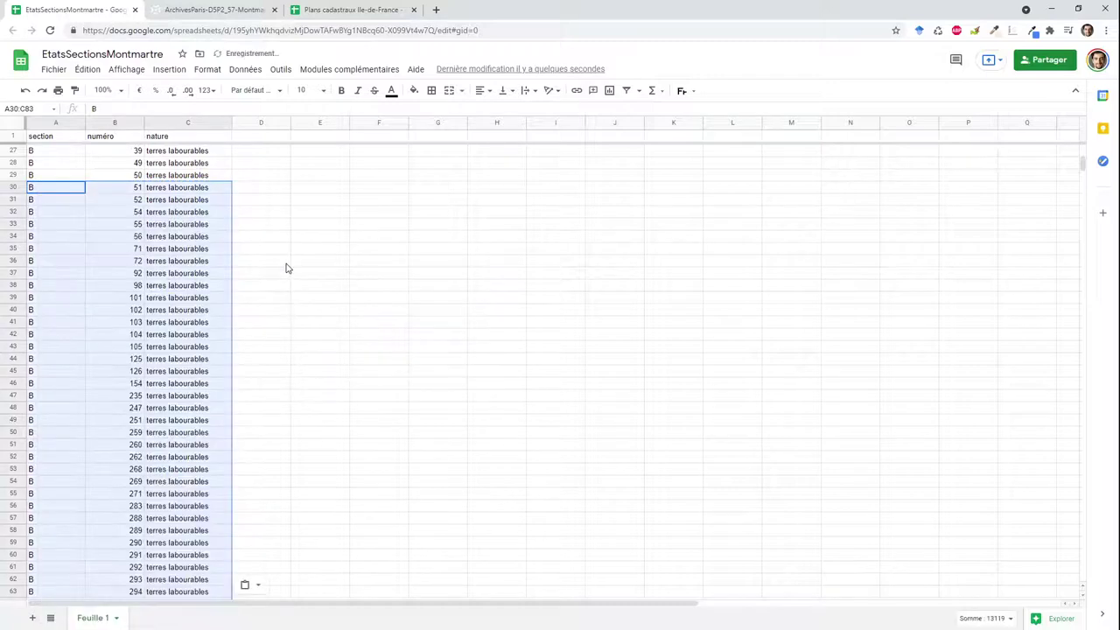
# Review the plot numbers in the numéro column from row 41 down to row 90.
pyautogui.click(115, 327)
pyautogui.press('Down')
pyautogui.press('Down')
pyautogui.press('Down')
pyautogui.press('Down')
pyautogui.press('Down')
pyautogui.press('Down')
pyautogui.press('Down')
pyautogui.press('Down')
pyautogui.press('Down')
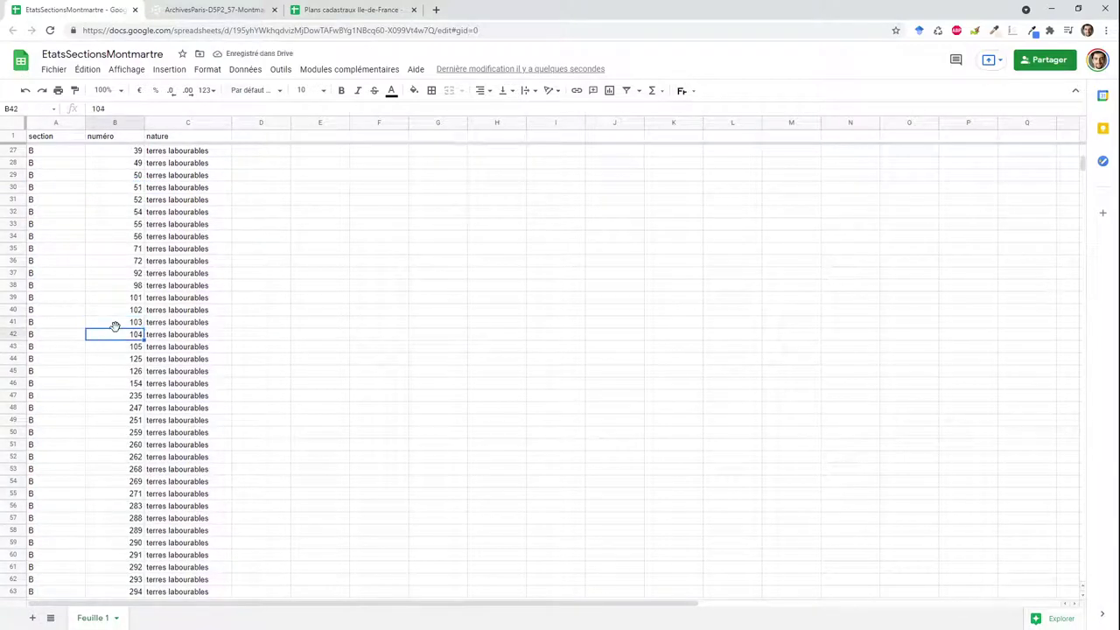
pyautogui.press('Down')
pyautogui.press('Down')
pyautogui.press('Down')
pyautogui.press('Down')
pyautogui.press('Down')
pyautogui.press('Down')
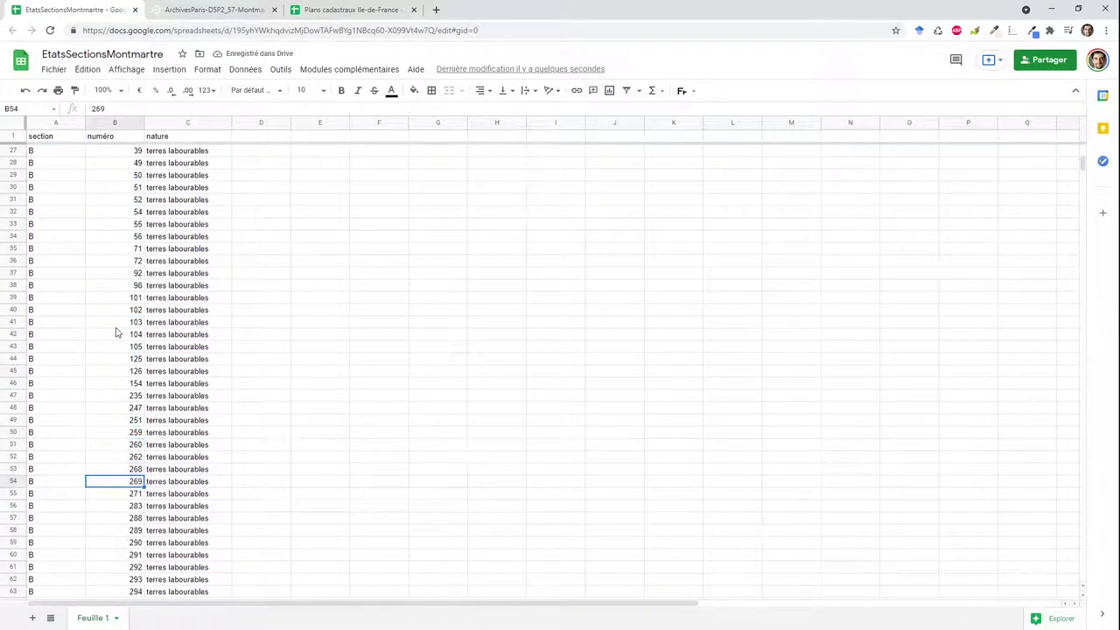
pyautogui.press('Down')
pyautogui.press('Down')
pyautogui.press('Down')
pyautogui.press('Down')
pyautogui.press('Down')
pyautogui.press('Down')
pyautogui.press('Down')
pyautogui.press('Down')
pyautogui.press('Down')
pyautogui.press('Down')
pyautogui.press('Down')
pyautogui.press('Down')
pyautogui.press('Down')
pyautogui.press('Down')
pyautogui.press('Down')
pyautogui.press('Down')
pyautogui.press('Down')
pyautogui.press('Down')
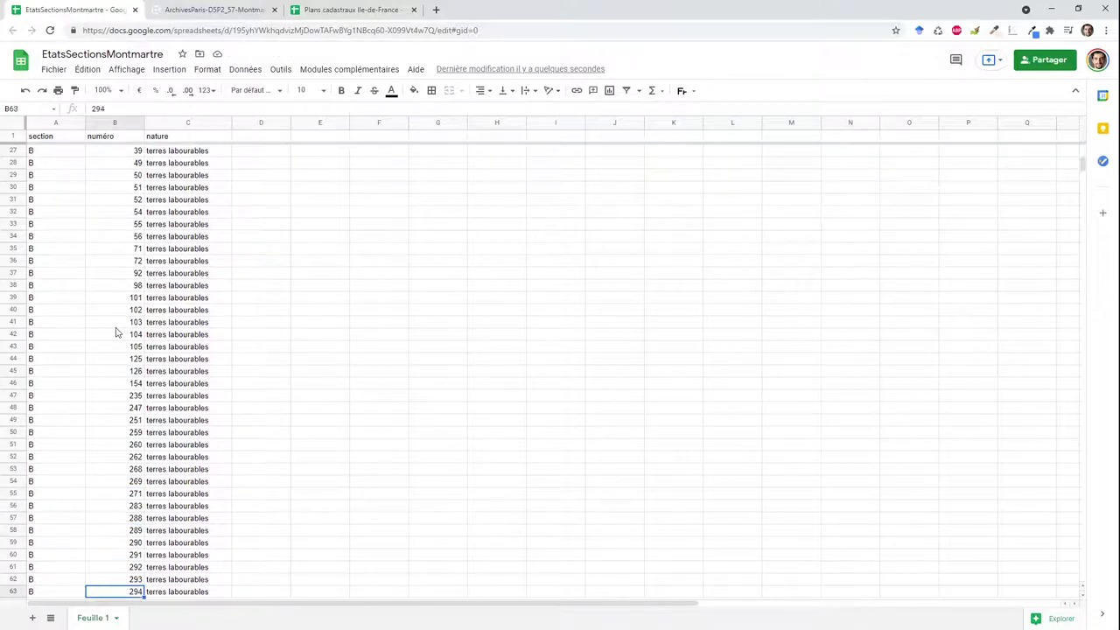
pyautogui.press('Down')
pyautogui.press('Down')
pyautogui.press('Down')
pyautogui.press('Down')
pyautogui.press('Down')
pyautogui.press('Down')
pyautogui.press('Down')
pyautogui.press('Down')
pyautogui.press('Down')
pyautogui.press('Down')
pyautogui.press('Down')
pyautogui.press('Down')
pyautogui.press('Down')
pyautogui.press('Down')
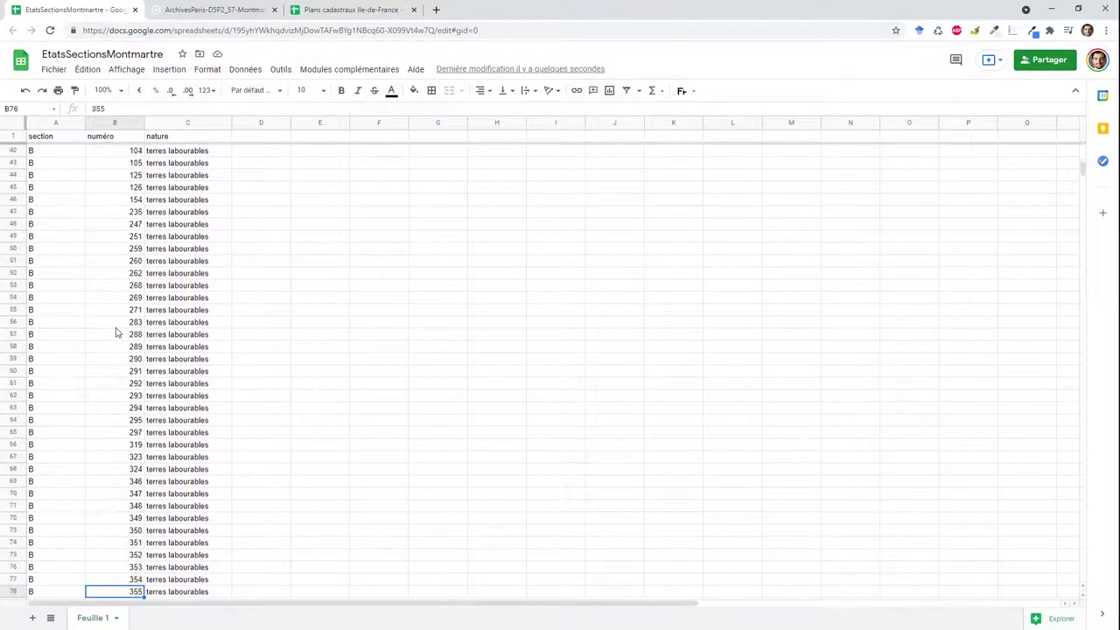
pyautogui.press('Down')
pyautogui.press('Down')
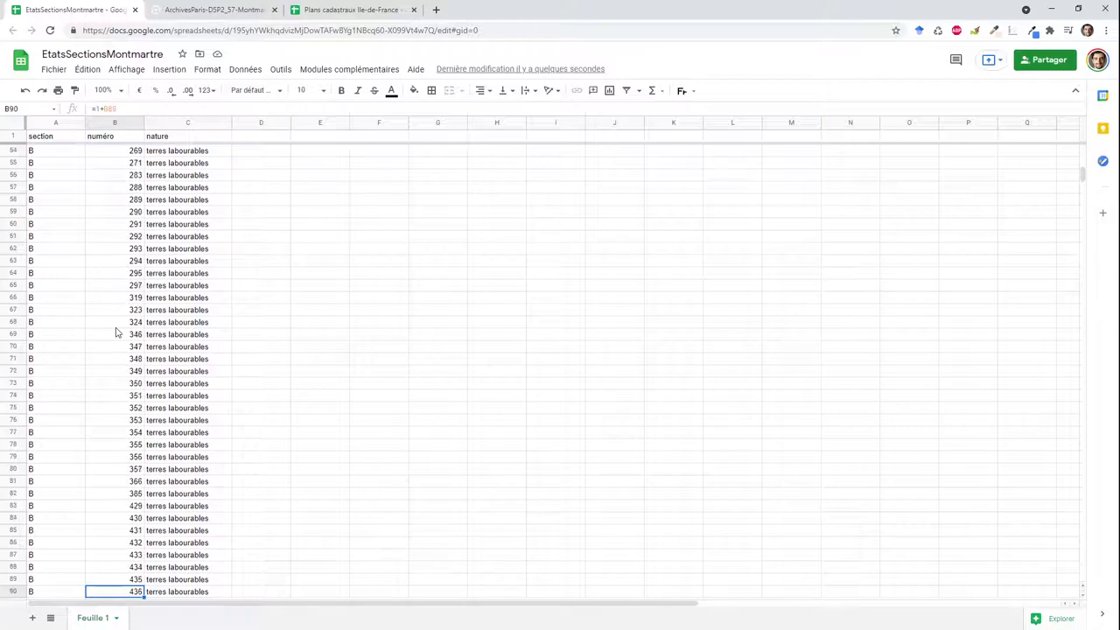
# Check the numéro column from row 67 down into the formula-generated series past row 100.
pyautogui.click(122, 312)
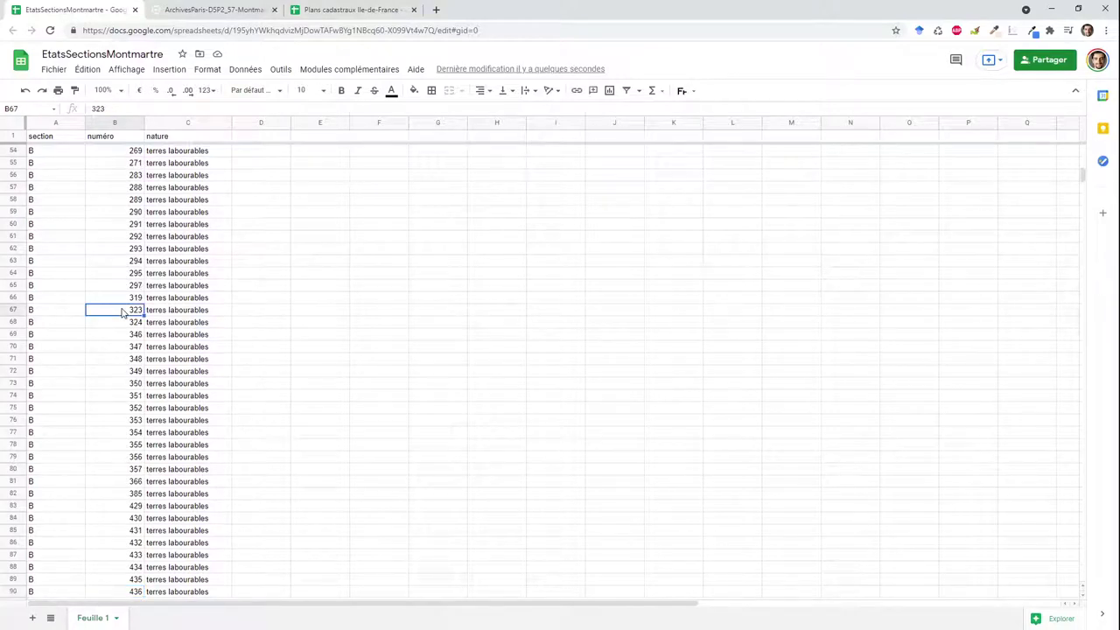
pyautogui.press('Down')
pyautogui.press('Down')
pyautogui.press('Down')
pyautogui.press('Down')
pyautogui.press('Down')
pyautogui.press('Down')
pyautogui.press('Down')
pyautogui.press('Down')
pyautogui.press('Down')
pyautogui.press('Down')
pyautogui.press('Down')
pyautogui.press('Down')
pyautogui.press('Down')
pyautogui.press('Down')
pyautogui.press('Down')
pyautogui.press('Down')
pyautogui.press('Down')
pyautogui.press('Down')
pyautogui.press('Down')
pyautogui.press('Down')
pyautogui.press('Down')
pyautogui.press('Down')
pyautogui.press('Down')
pyautogui.press('Down')
pyautogui.press('Down')
pyautogui.press('Down')
pyautogui.press('Down')
pyautogui.press('Down')
pyautogui.press('Down')
pyautogui.press('Down')
pyautogui.press('Down')
pyautogui.press('Down')
pyautogui.press('Down')
pyautogui.press('Down')
pyautogui.press('Down')
pyautogui.press('Down')
pyautogui.press('Down')
pyautogui.press('Down')
pyautogui.press('Down')
pyautogui.press('Down')
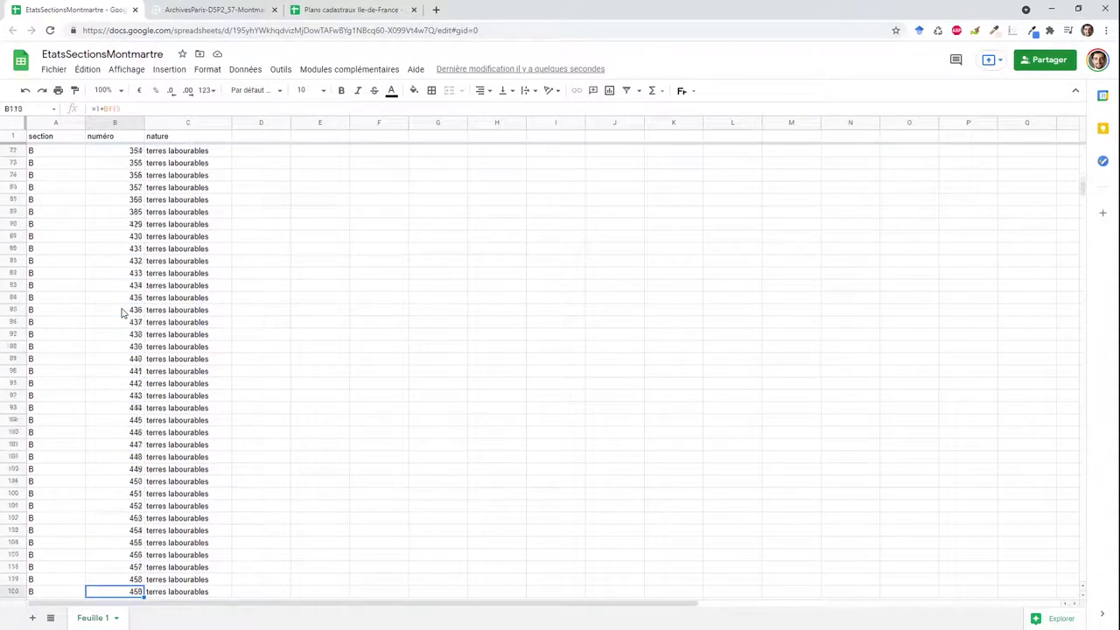
# Return up the numéro column and locate where the formula series resumes at B84.
pyautogui.click(125, 275)
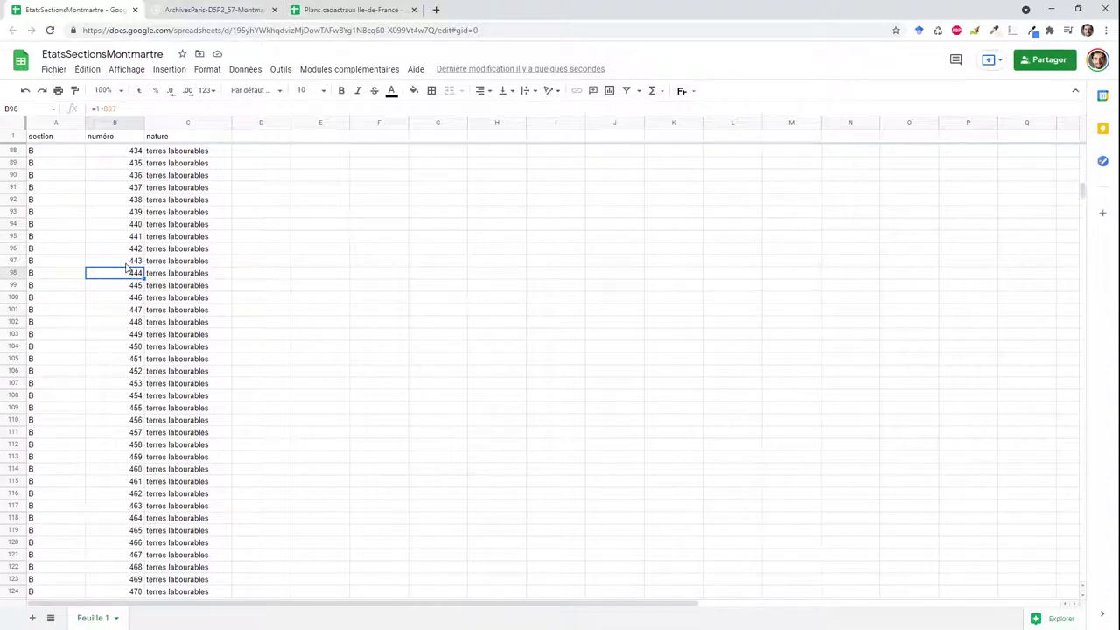
pyautogui.press('pageup')
pyautogui.press('Down')
pyautogui.press('Down')
pyautogui.press('Down')
pyautogui.press('Down')
pyautogui.press('Down')
pyautogui.press('Down')
pyautogui.press('Down')
pyautogui.press('Down')
pyautogui.press('Down')
pyautogui.press('Down')
pyautogui.press('Down')
pyautogui.press('Down')
pyautogui.press('Down')
pyautogui.press('Down')
pyautogui.press('Down')
pyautogui.press('Down')
pyautogui.press('Down')
pyautogui.press('Down')
pyautogui.press('Down')
pyautogui.press('Down')
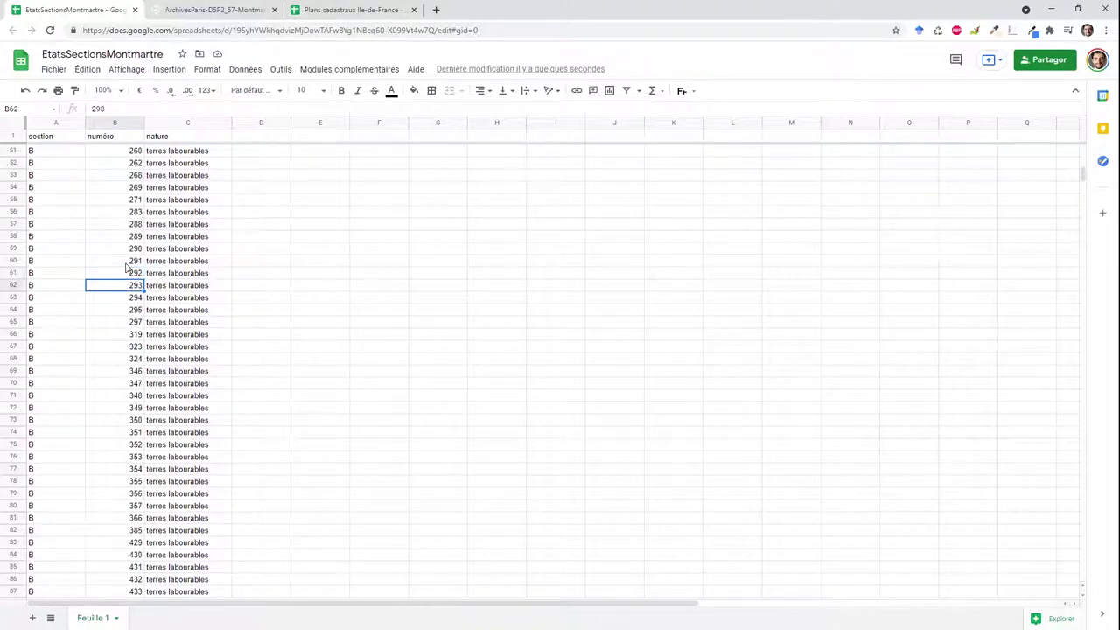
pyautogui.press('Up')
pyautogui.press('Up')
pyautogui.press('Up')
pyautogui.press('Up')
pyautogui.press('Up')
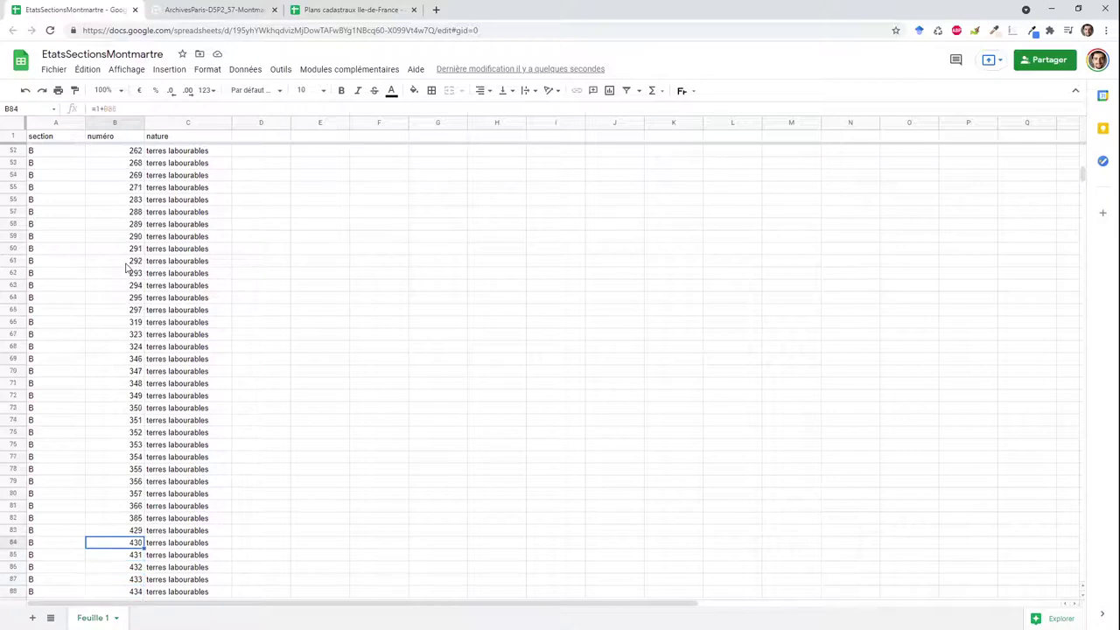
pyautogui.press('Down')
pyautogui.press('Down')
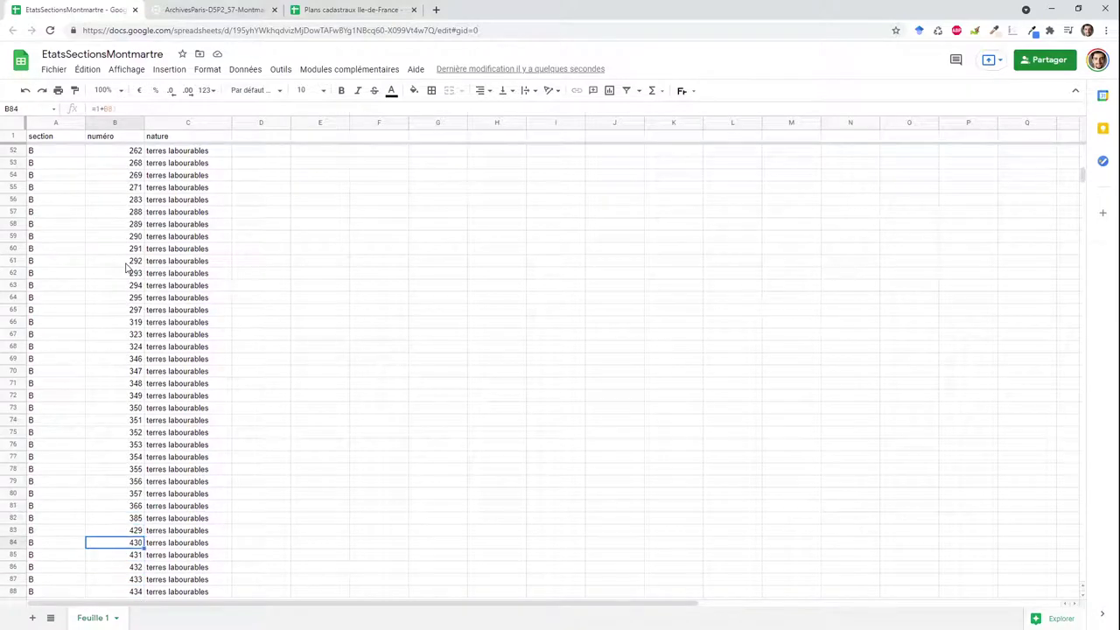
# Open the next register scan, page 031, and compare its first plot numbers with the numéro entries around B86.
pyautogui.click(205, 11)
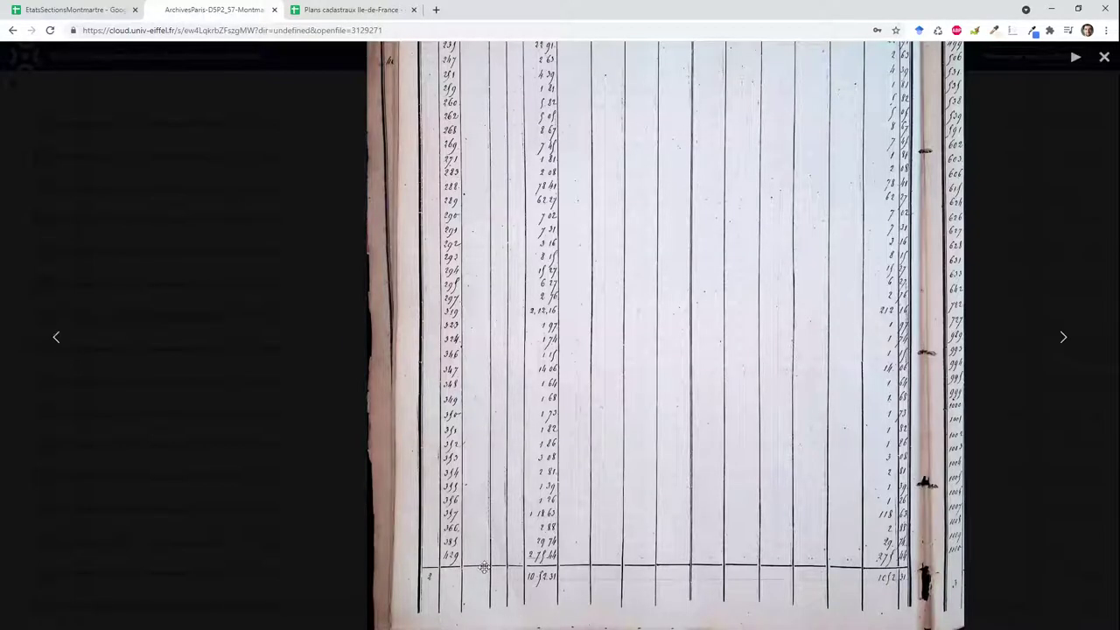
pyautogui.click(1063, 338)
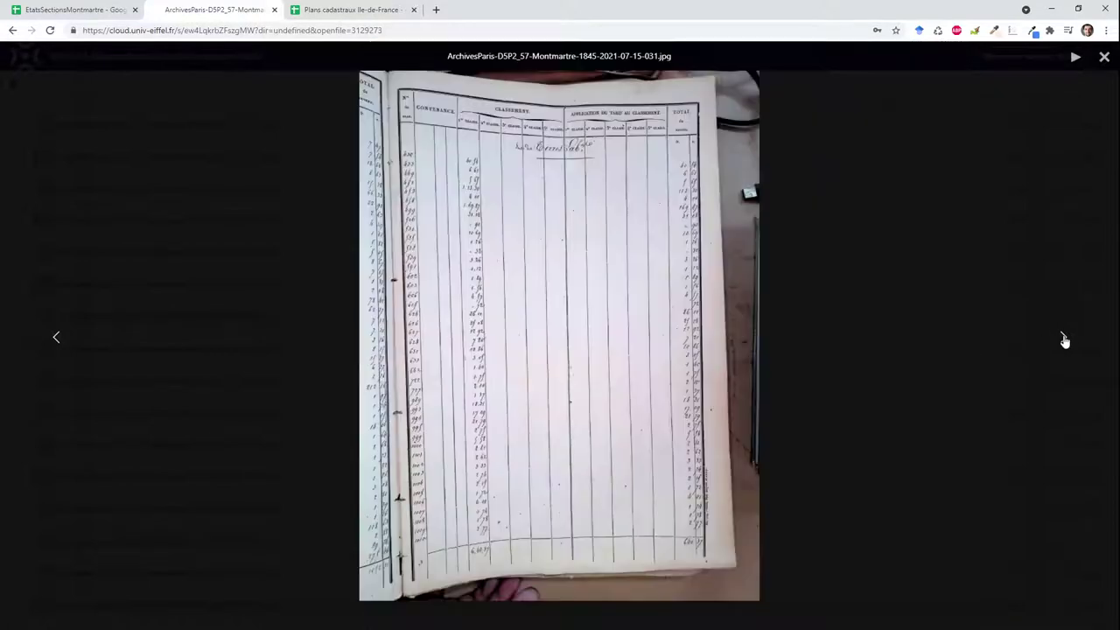
pyautogui.scroll(2, 456, 203)
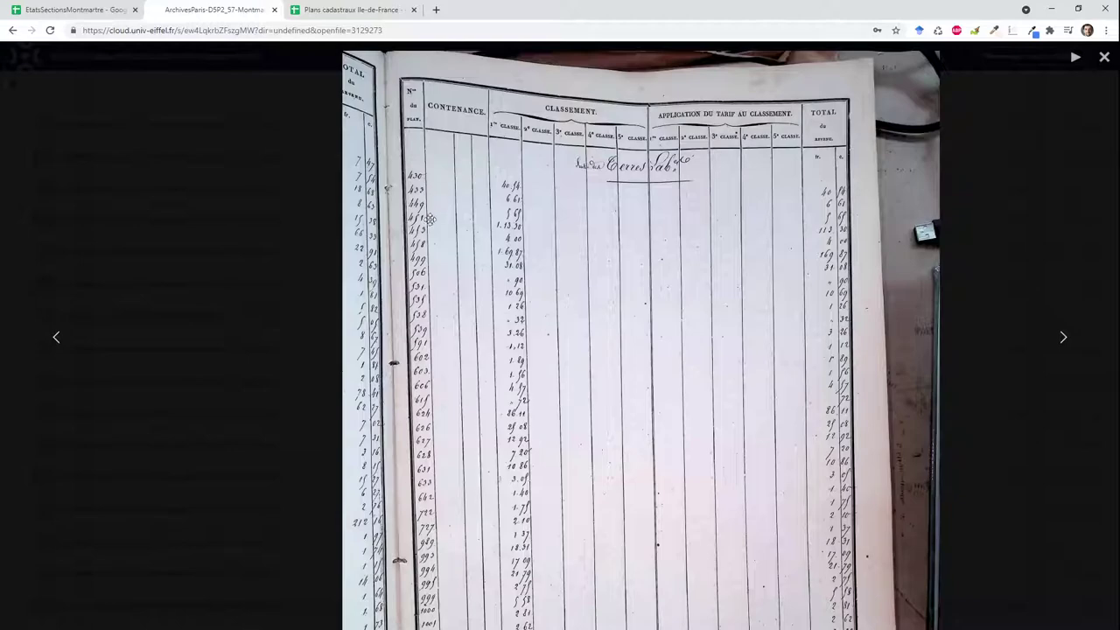
pyautogui.click(61, 10)
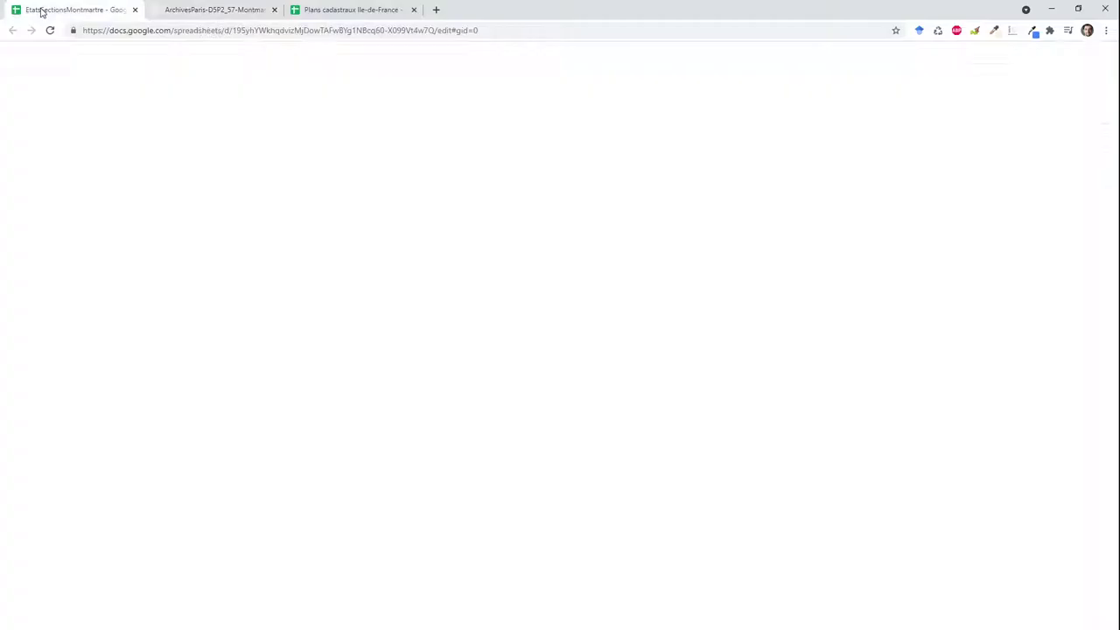
pyautogui.click(110, 568)
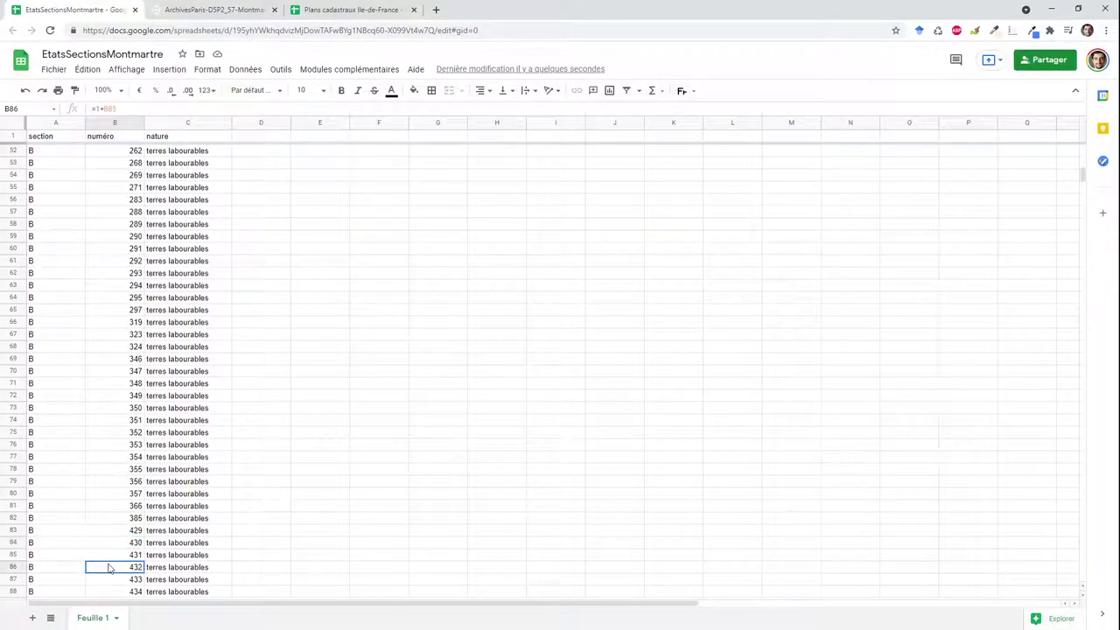
pyautogui.press('Up')
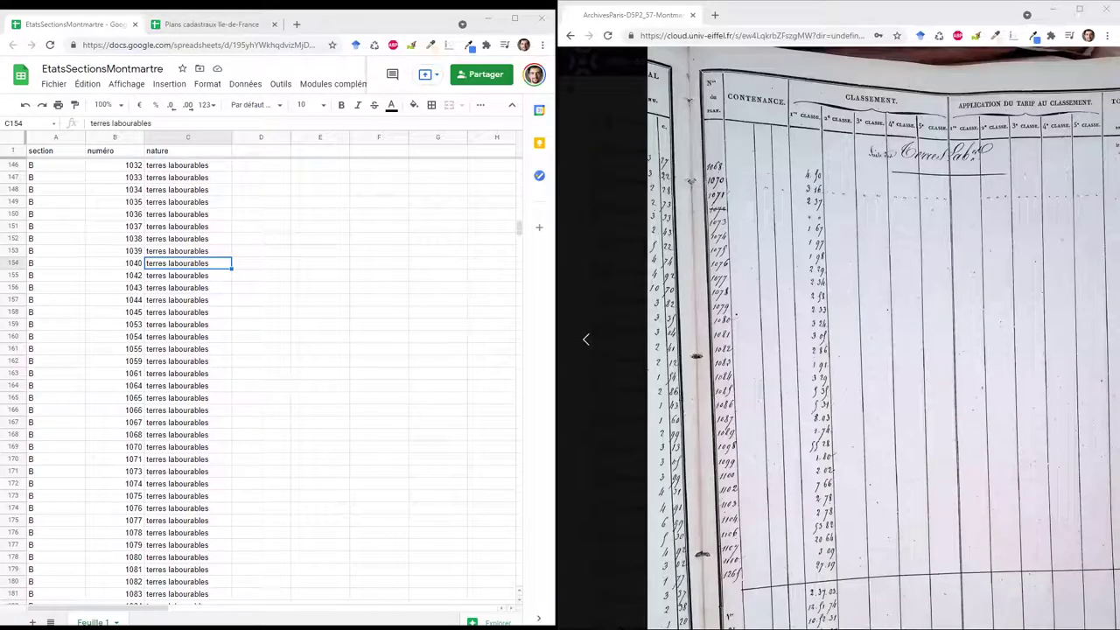
# Check the terres labourables entries in the numéro and nature columns from row 154 down to the end of the filled rows.
pyautogui.click(229, 291)
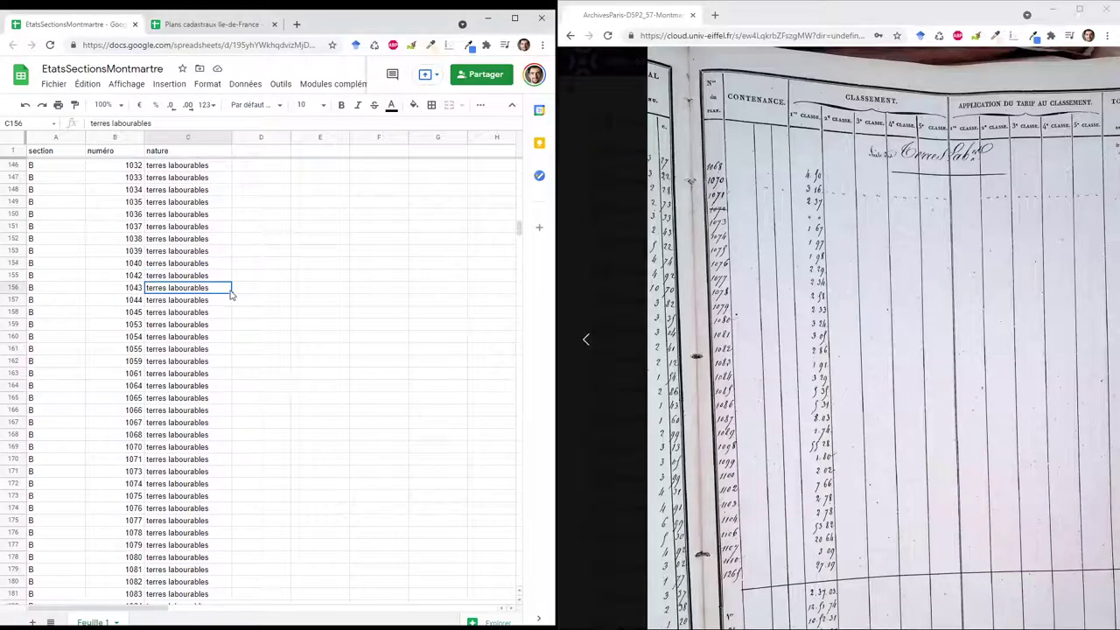
pyautogui.click(700, 110)
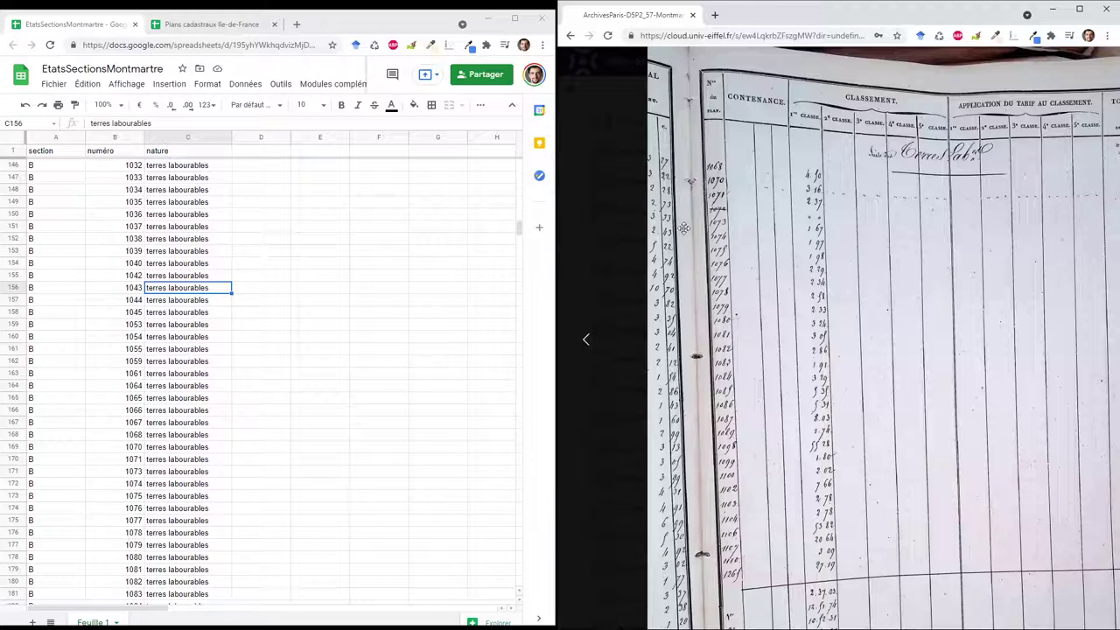
pyautogui.click(177, 447)
pyautogui.press('Down')
pyautogui.press('Down')
pyautogui.press('Down')
pyautogui.press('Down')
pyautogui.press('Down')
pyautogui.press('Down')
pyautogui.press('Down')
pyautogui.press('Down')
pyautogui.press('Down')
pyautogui.press('Down')
pyautogui.press('Down')
pyautogui.press('Down')
pyautogui.press('Down')
pyautogui.press('Down')
pyautogui.press('Down')
pyautogui.press('Down')
pyautogui.press('Down')
pyautogui.press('Down')
pyautogui.press('Down')
pyautogui.press('Down')
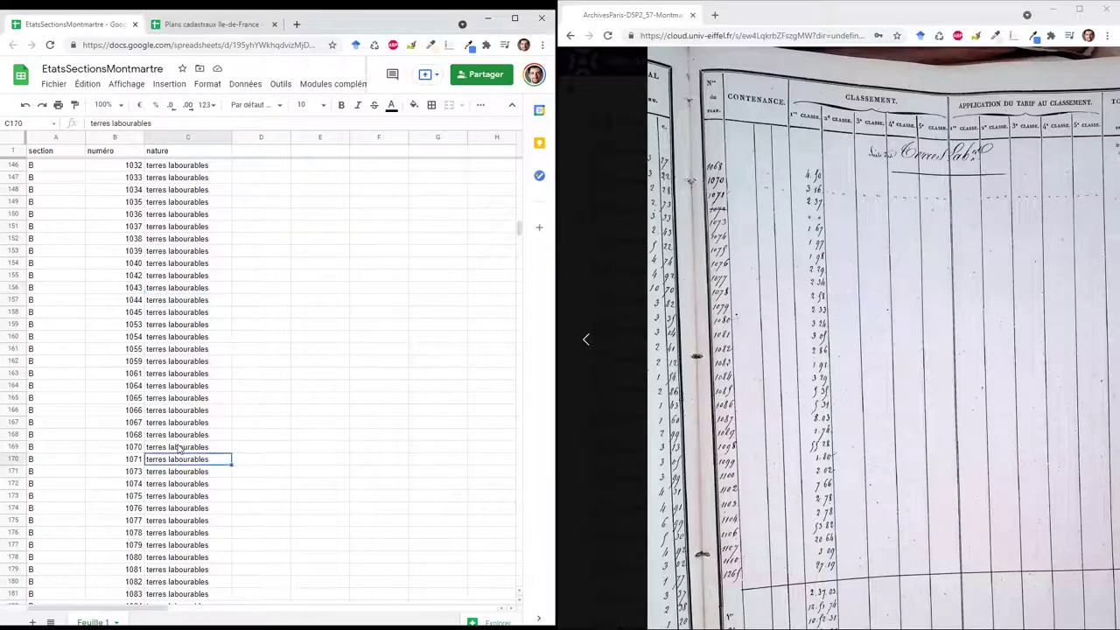
pyautogui.press('Down')
pyautogui.press('Down')
pyautogui.press('Down')
pyautogui.press('Down')
pyautogui.press('Down')
pyautogui.press('Down')
pyautogui.press('Down')
pyautogui.press('Down')
pyautogui.press('Down')
pyautogui.press('Down')
pyautogui.press('Down')
pyautogui.press('Down')
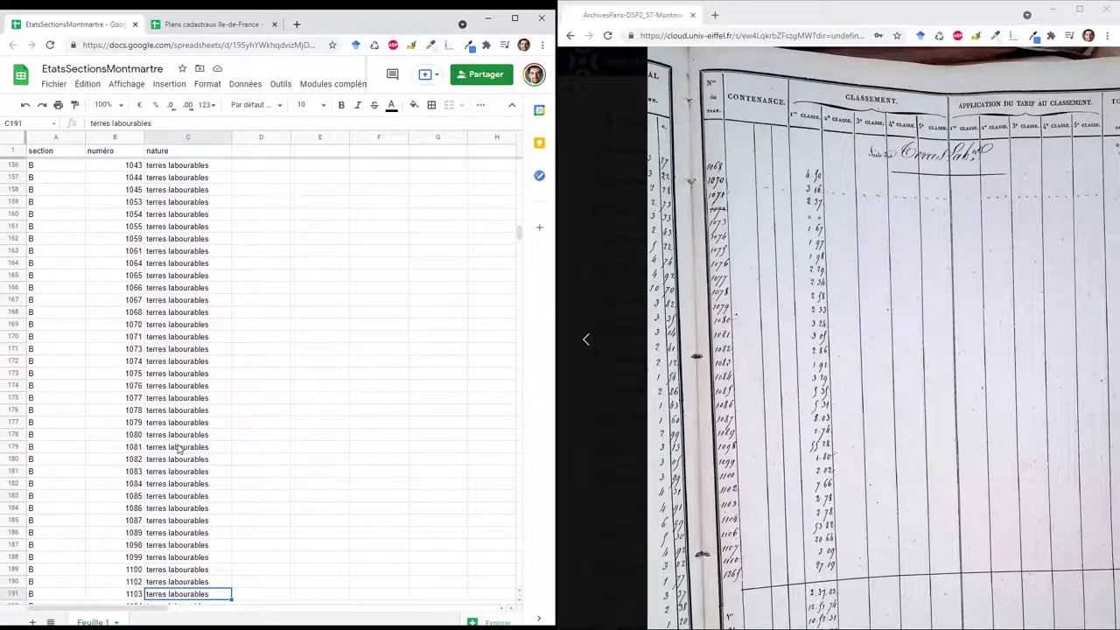
pyautogui.press('Down')
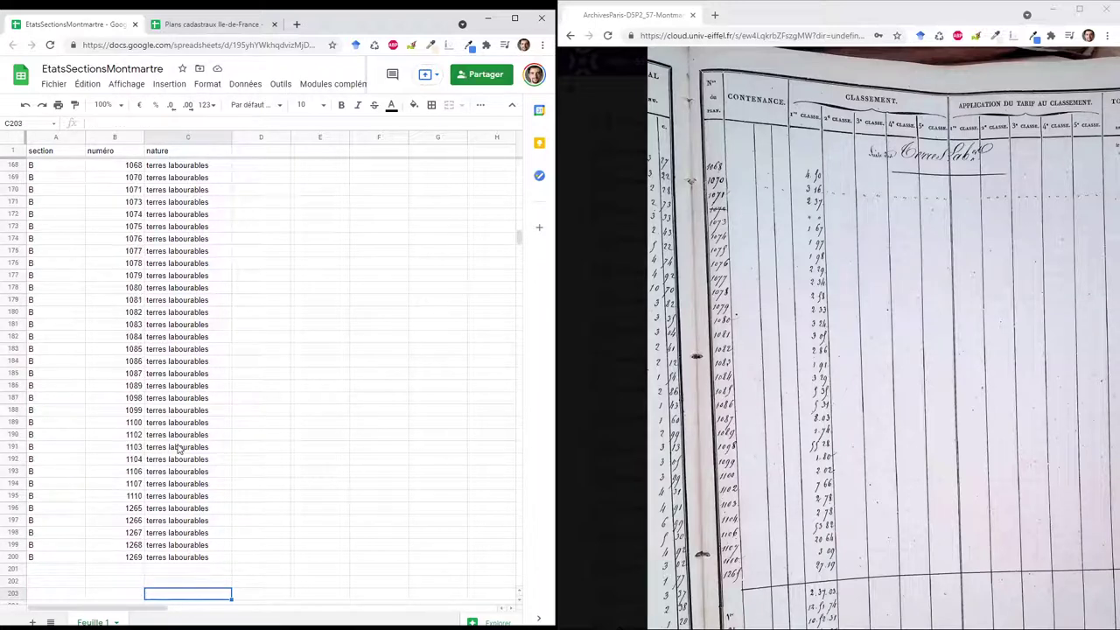
# Add an "ordre" heading in D1 and number the first three rows below it 1, 2 and 3.
pyautogui.click(255, 153)
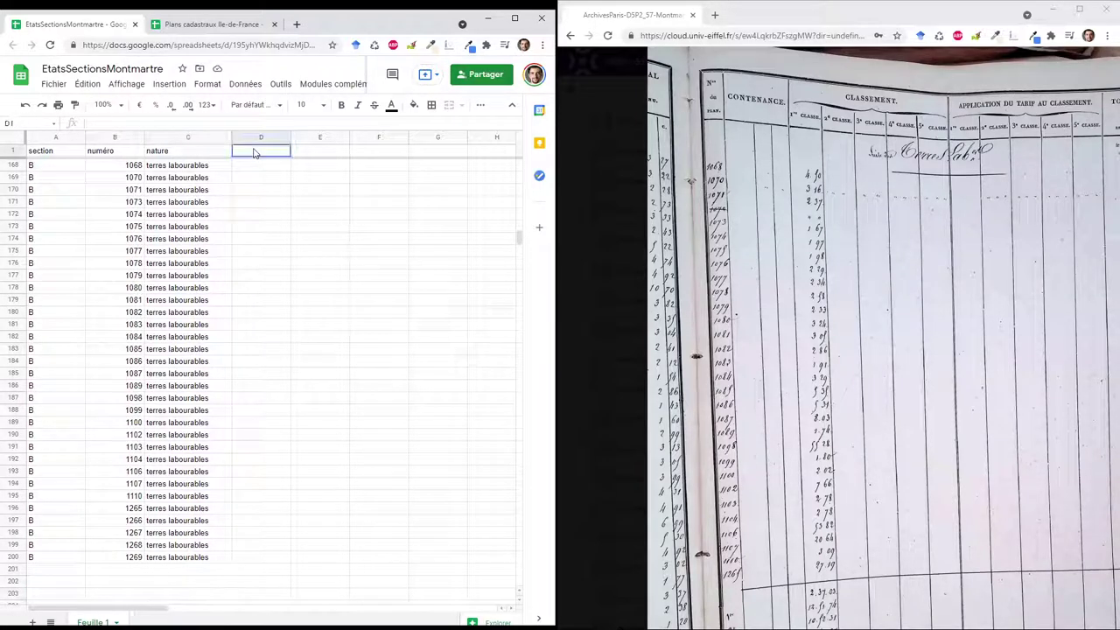
pyautogui.write('ordre')
pyautogui.press('Return')
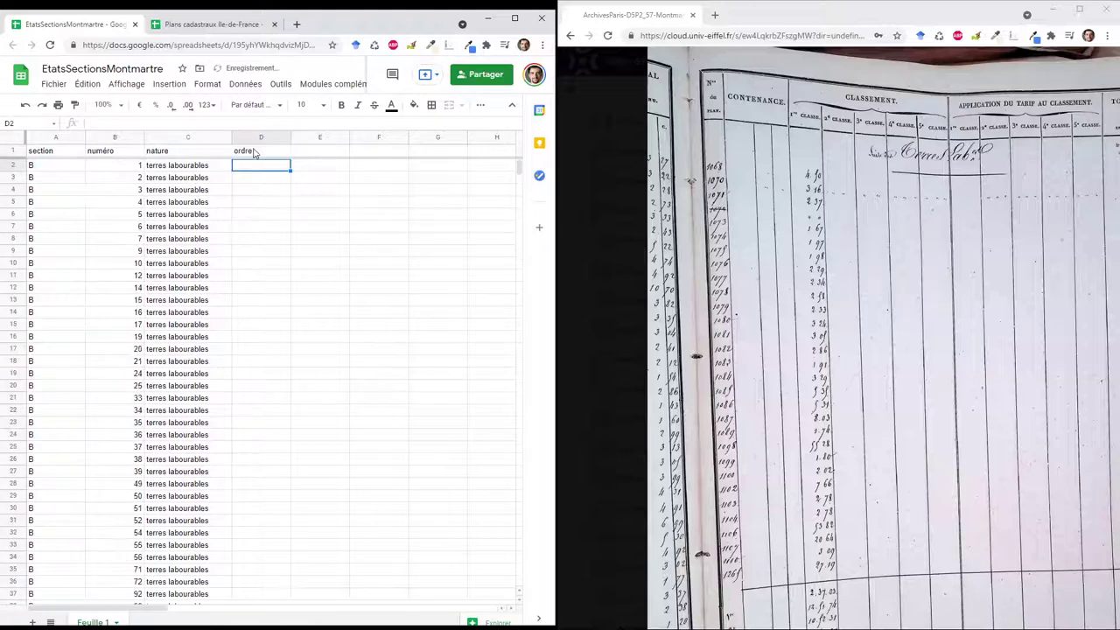
pyautogui.write('1')
pyautogui.press('Return')
pyautogui.write('2')
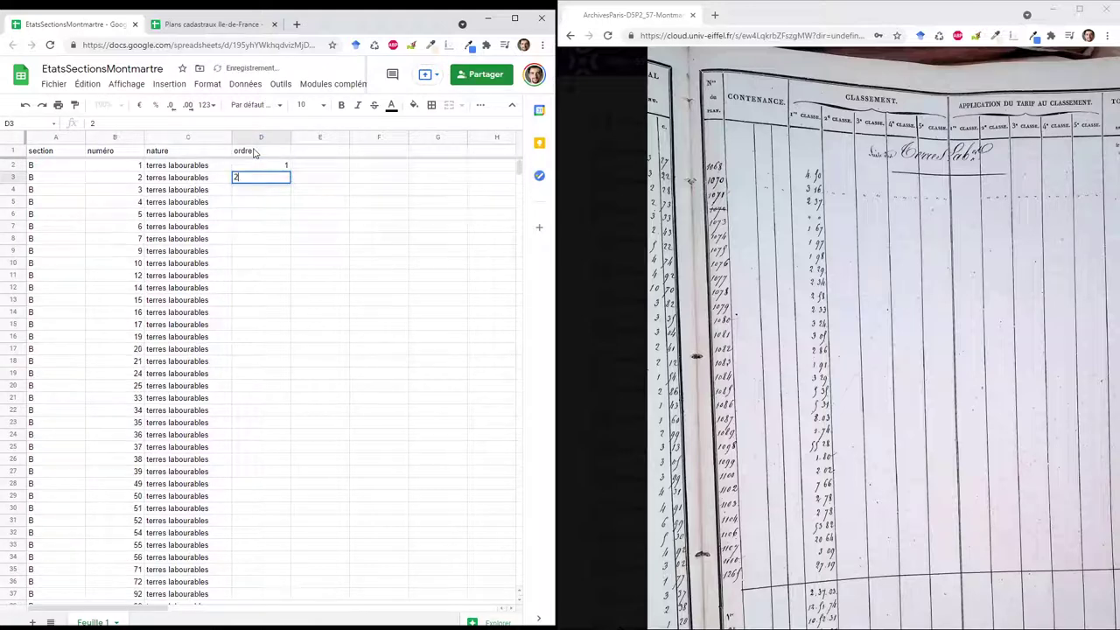
pyautogui.press('Return')
pyautogui.write('3')
pyautogui.press('Return')
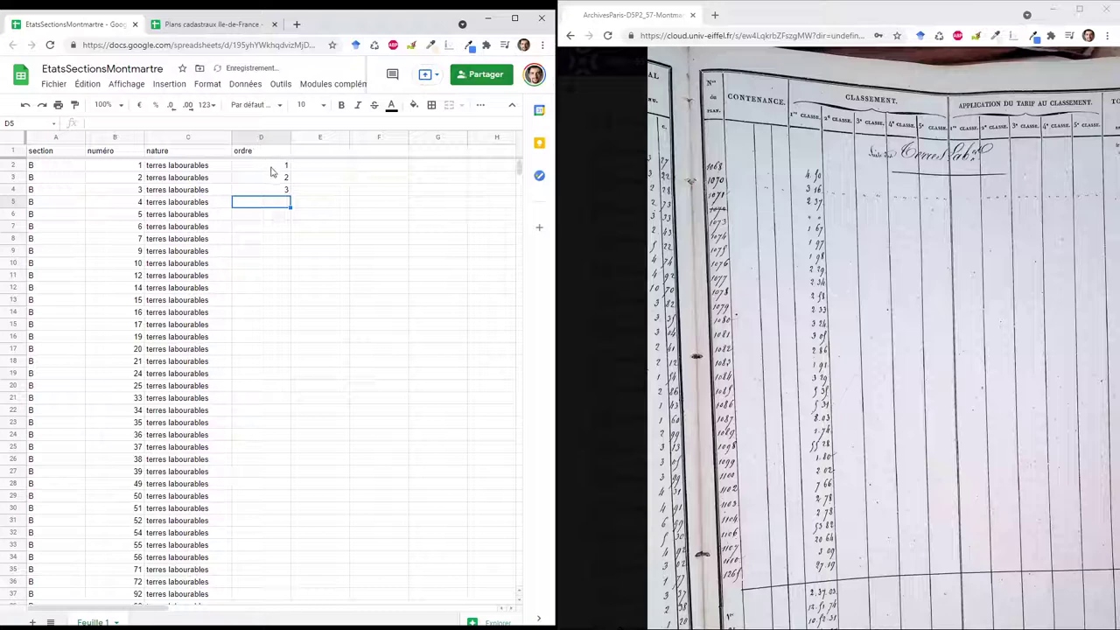
# Extend the ordre numbering from D2 down to row 209 and further on past row 299.
pyautogui.moveTo(272, 169); pyautogui.dragTo(254, 462)
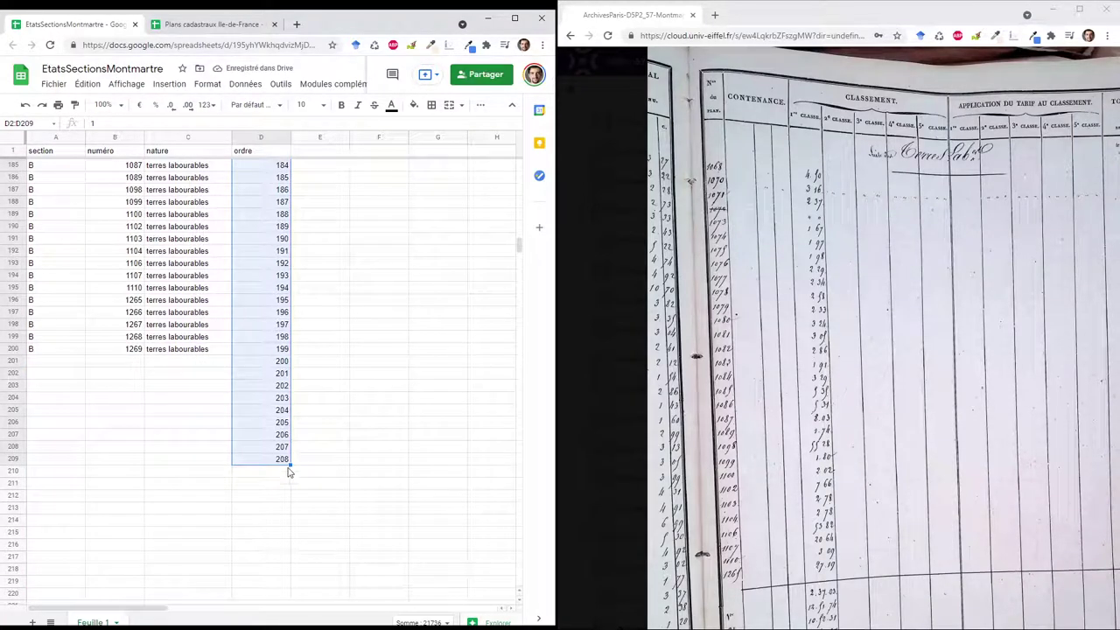
pyautogui.click(282, 361)
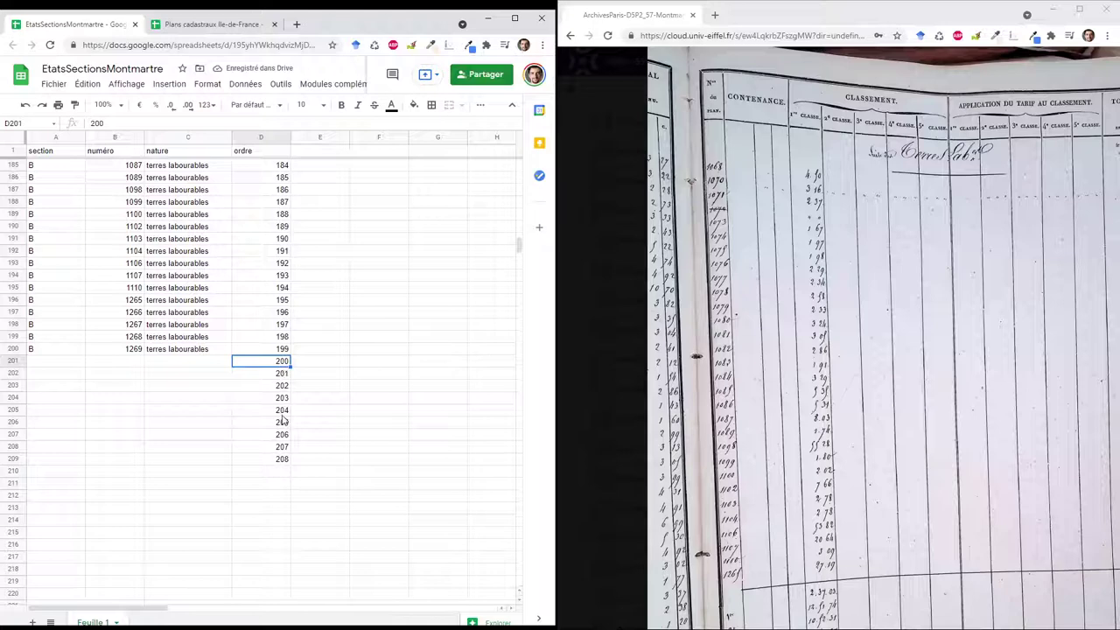
pyautogui.moveTo(283, 410); pyautogui.dragTo(280, 606)
pyautogui.click(273, 375)
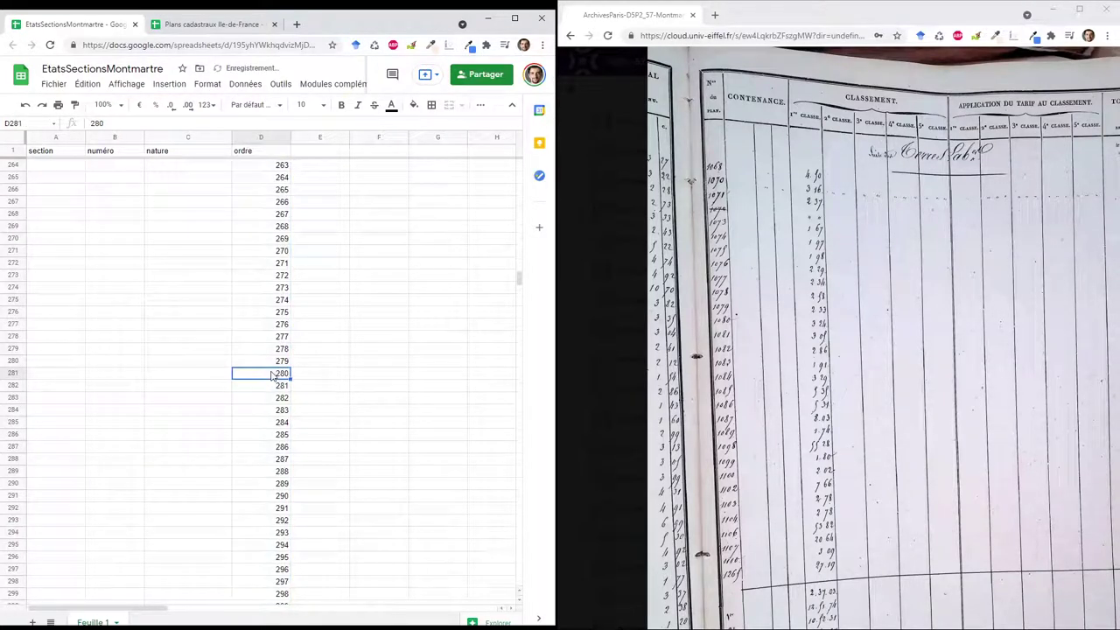
pyautogui.press('pageup')
pyautogui.press('pageup')
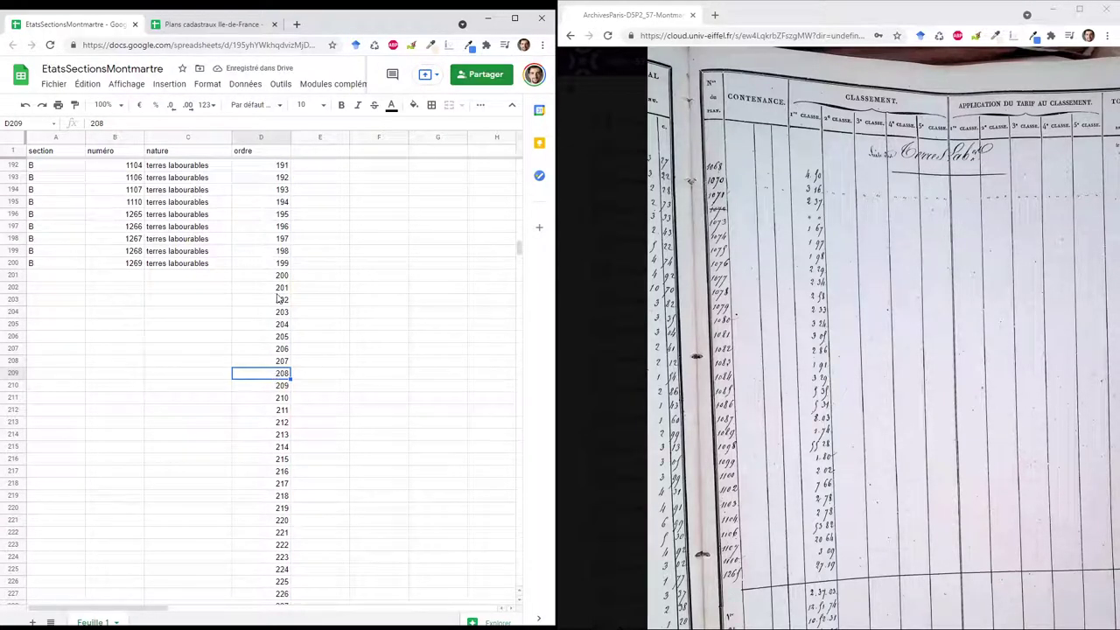
# Open register scan 034 and enlarge the plot numbers listed under Vignes.
pyautogui.click(138, 230)
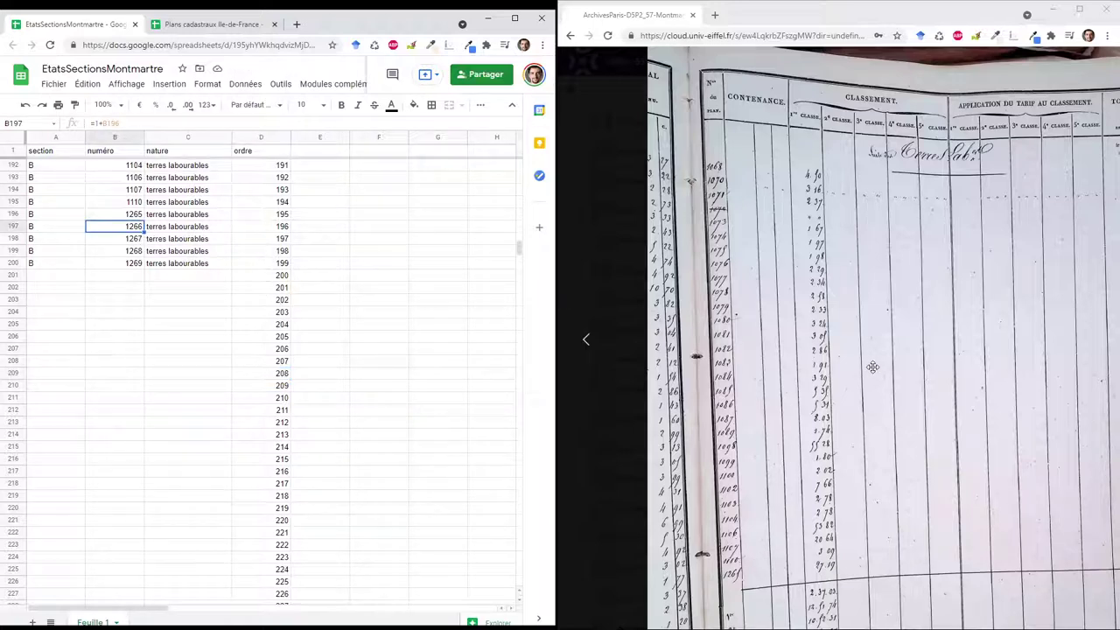
pyautogui.press('Right')
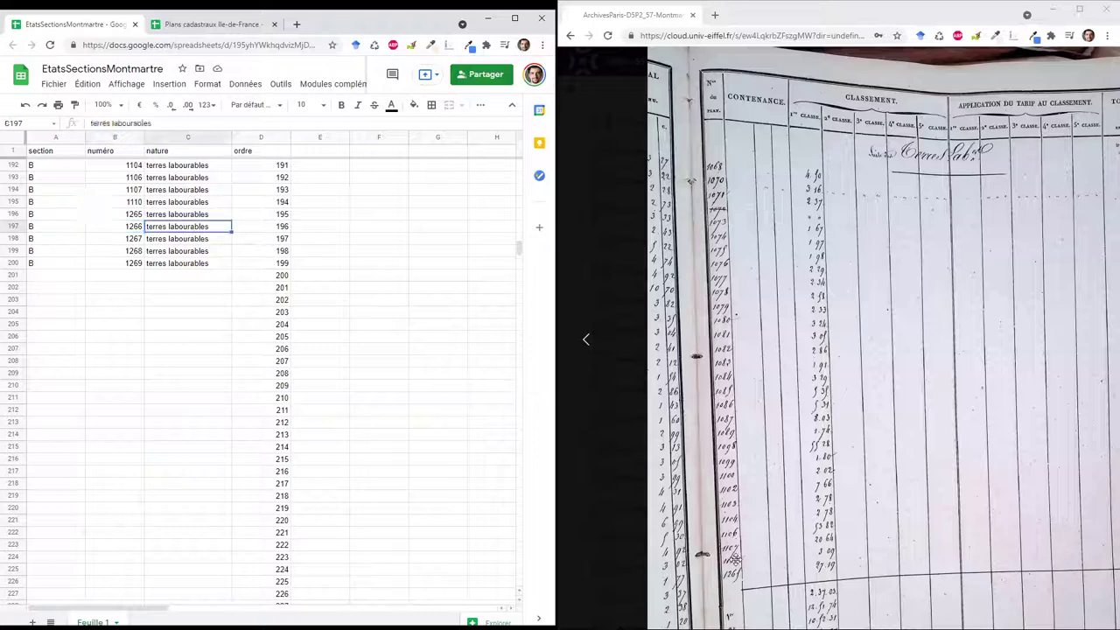
pyautogui.click(779, 517)
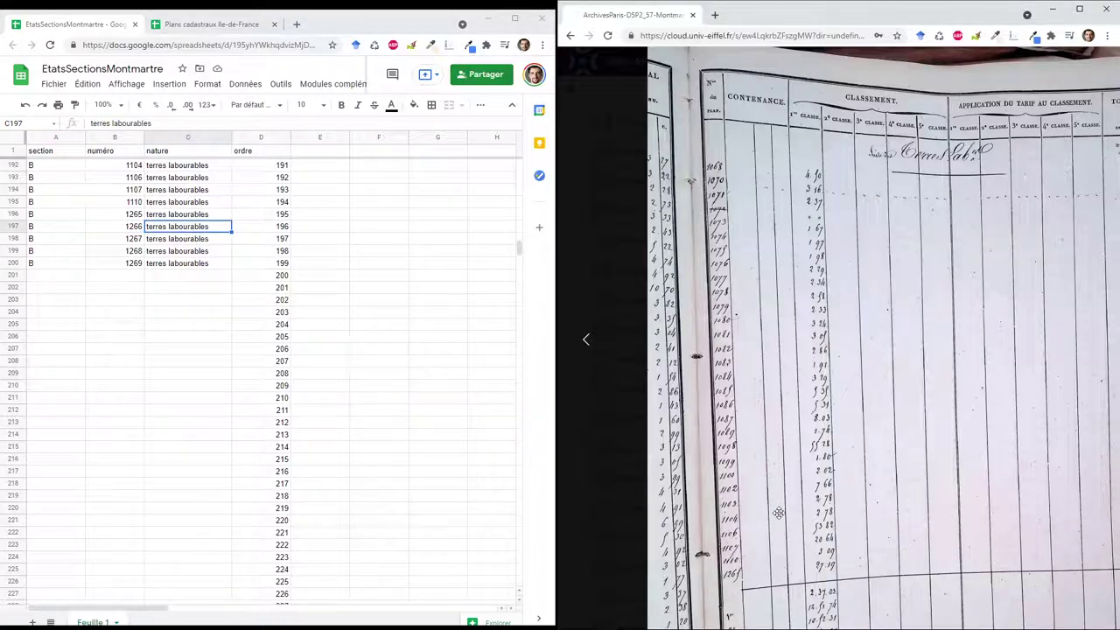
pyautogui.press('Right')
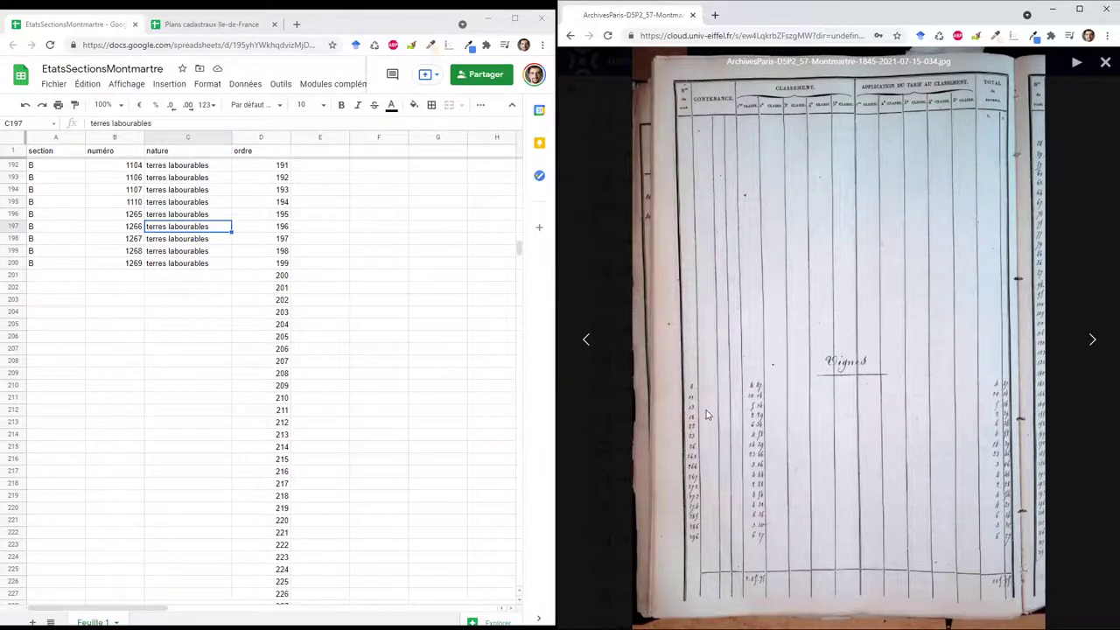
pyautogui.scroll(3, 707, 411)
pyautogui.moveTo(782, 415); pyautogui.dragTo(766, 229)
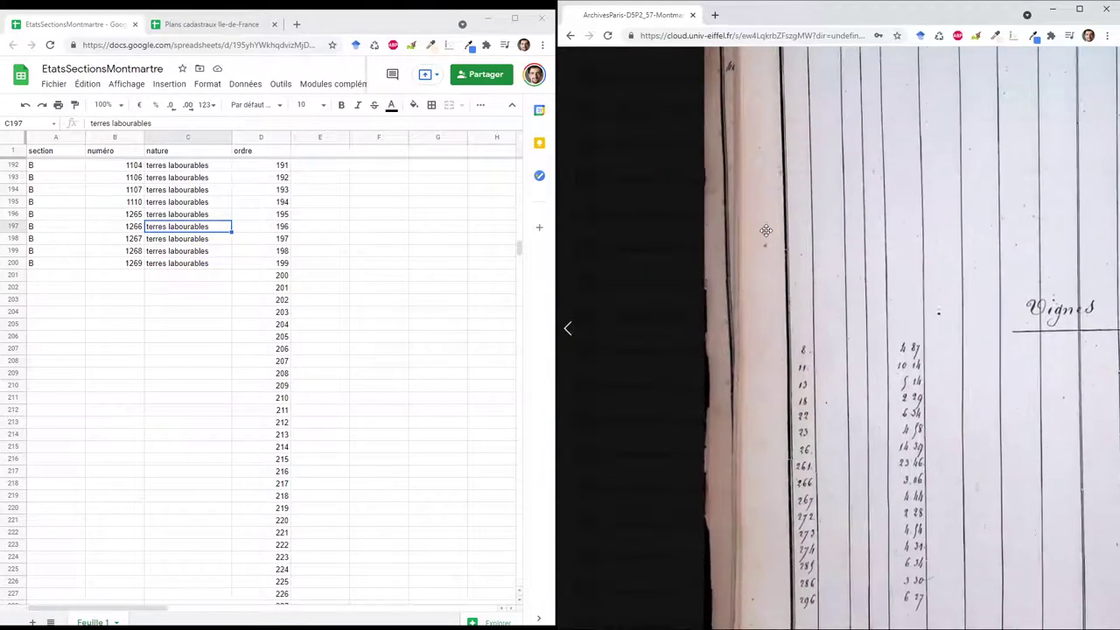
# Change the nature in C197 to "vignes" and fill it down the column to row 269.
pyautogui.click(208, 228)
pyautogui.write('vi')
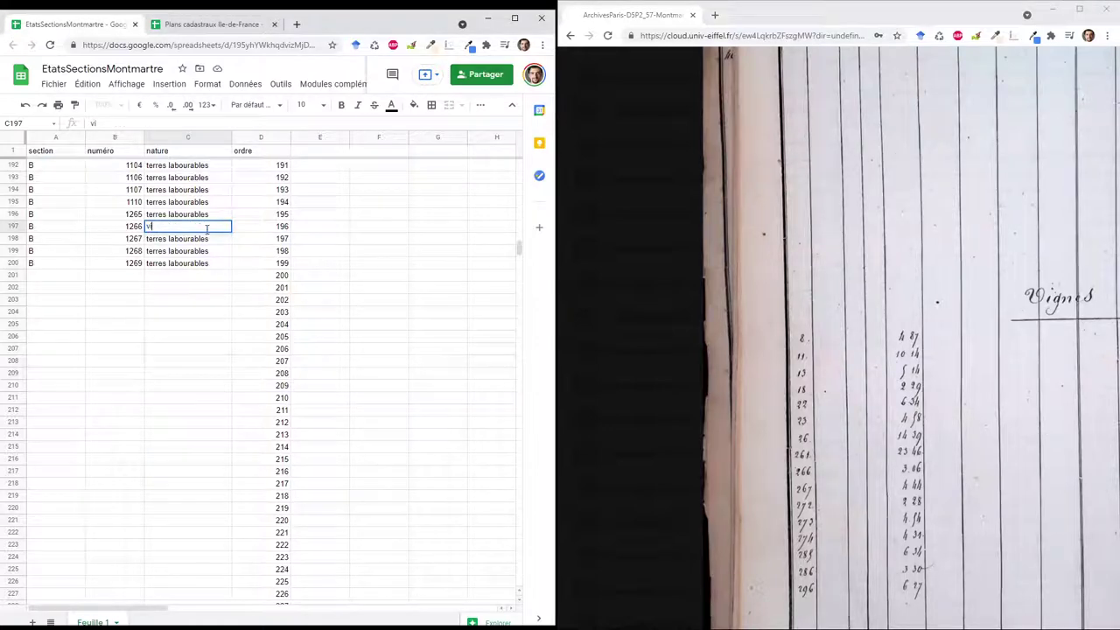
pyautogui.write('gnes')
pyautogui.press('Return')
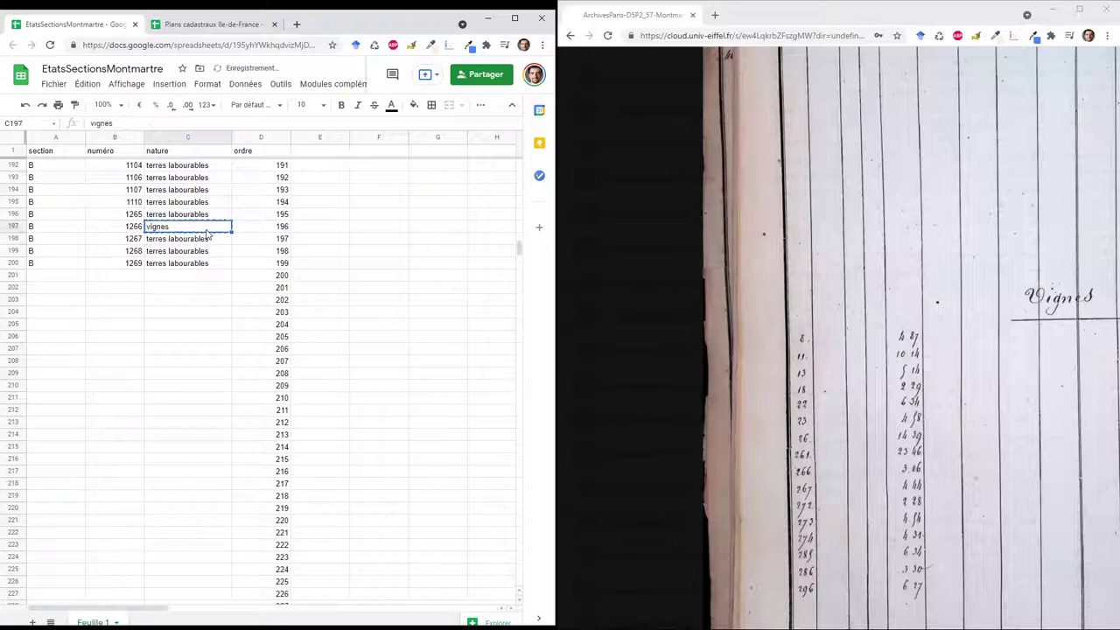
pyautogui.hotkey('shift', 'pagedown')
pyautogui.hotkey('shift', 'pagedown')
pyautogui.hotkey('ctrl', 'd')
pyautogui.hotkey('ctrl', 'Up')
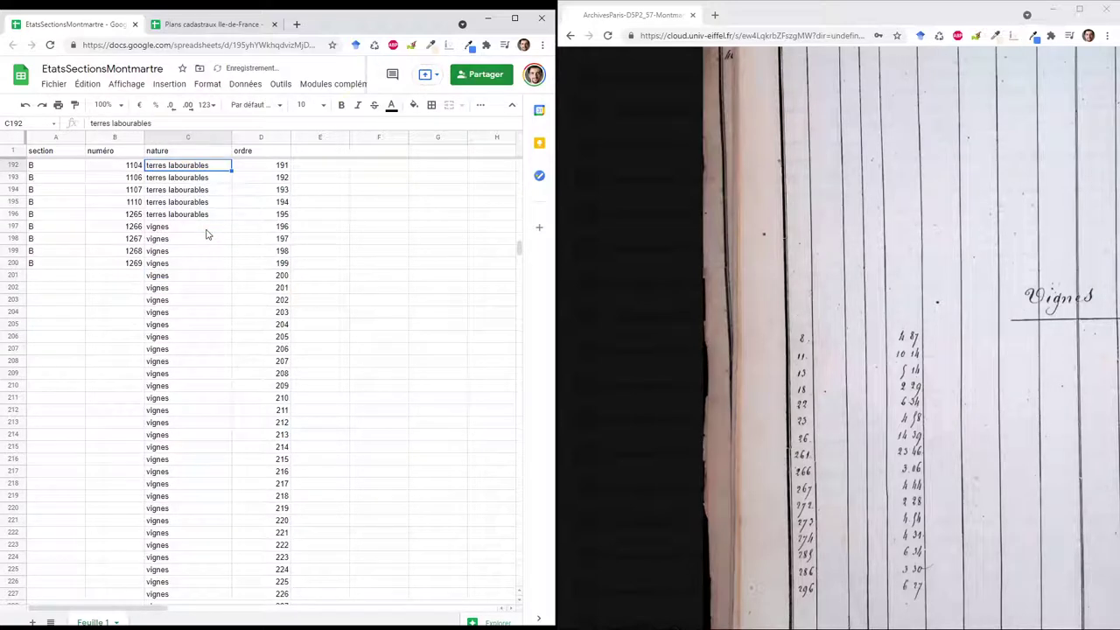
# Fill the section letter B down from A199 to A271.
pyautogui.click(55, 254)
pyautogui.hotkey('shift', 'pagedown')
pyautogui.hotkey('shift', 'pagedown')
pyautogui.hotkey('shift', 'pagedown')
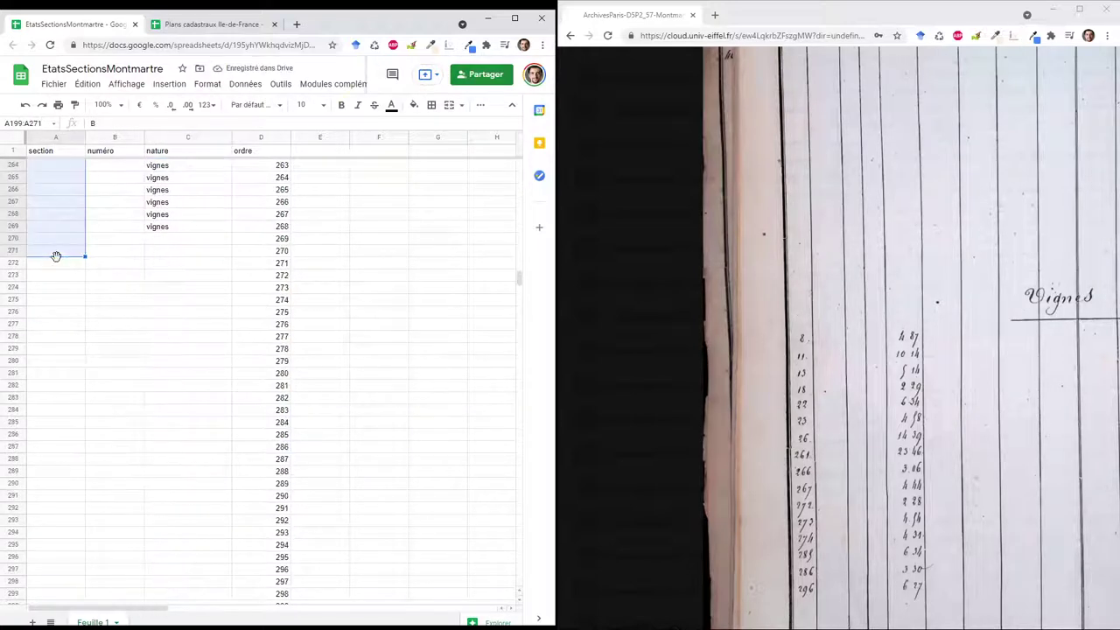
pyautogui.hotkey('ctrl', 'd')
pyautogui.hotkey('ctrl', 'Up')
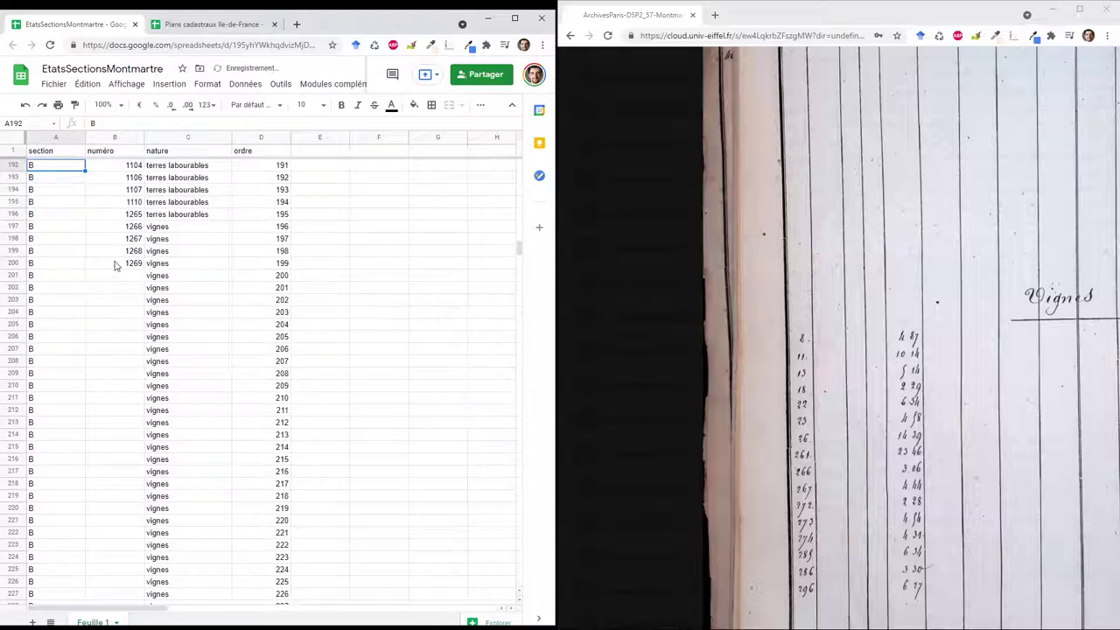
# Extend the incrementing numéro formula from B200 down past row 260 alongside the vignes entries.
pyautogui.click(113, 266)
pyautogui.hotkey('shift', 'pagedown')
pyautogui.hotkey('shift', 'pagedown')
pyautogui.hotkey('shift', 'pagedown')
pyautogui.hotkey('ctrl', 'd')
pyautogui.hotkey('ctrl', 'Up')
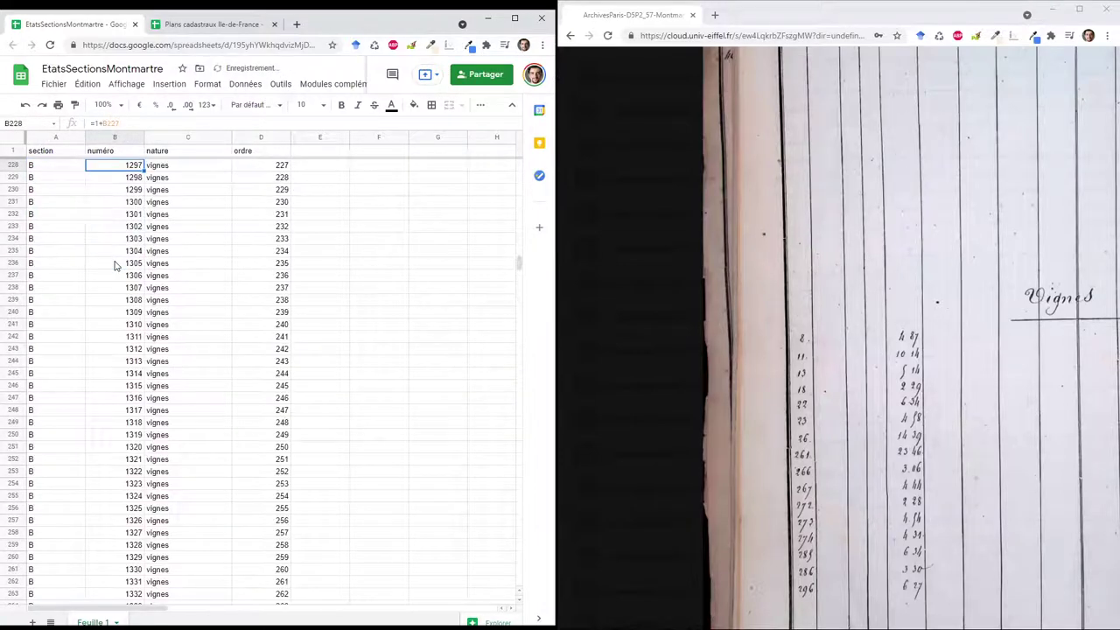
pyautogui.press('Left')
pyautogui.hotkey('ctrl', 'Up')
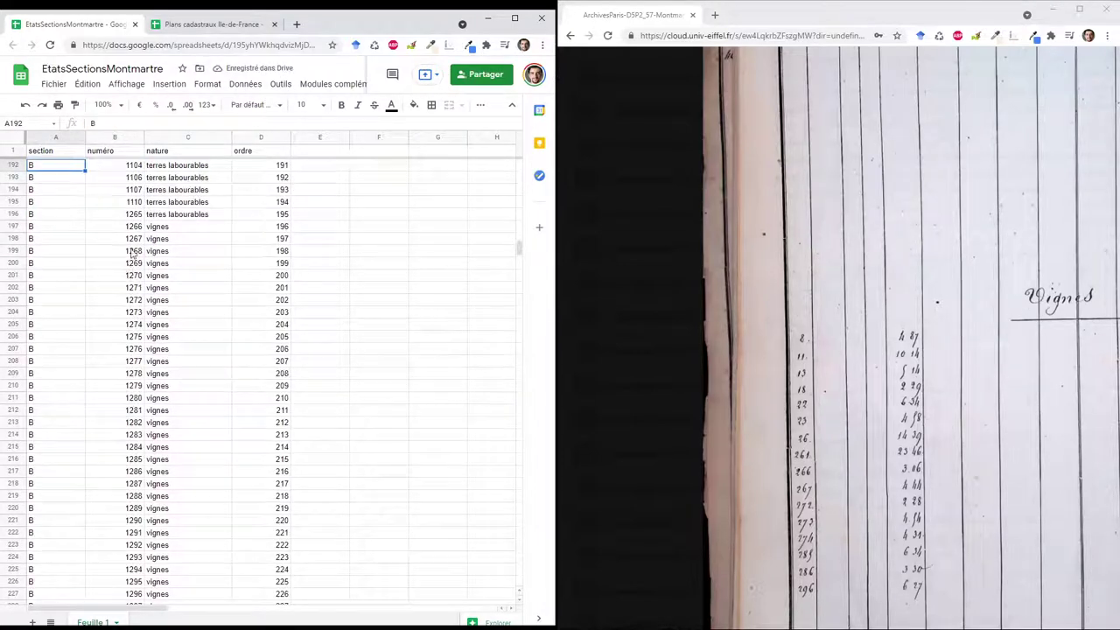
# Enter the first vignes plot numbers 8, 11, 13 and 18 in B197:B200.
pyautogui.click(137, 217)
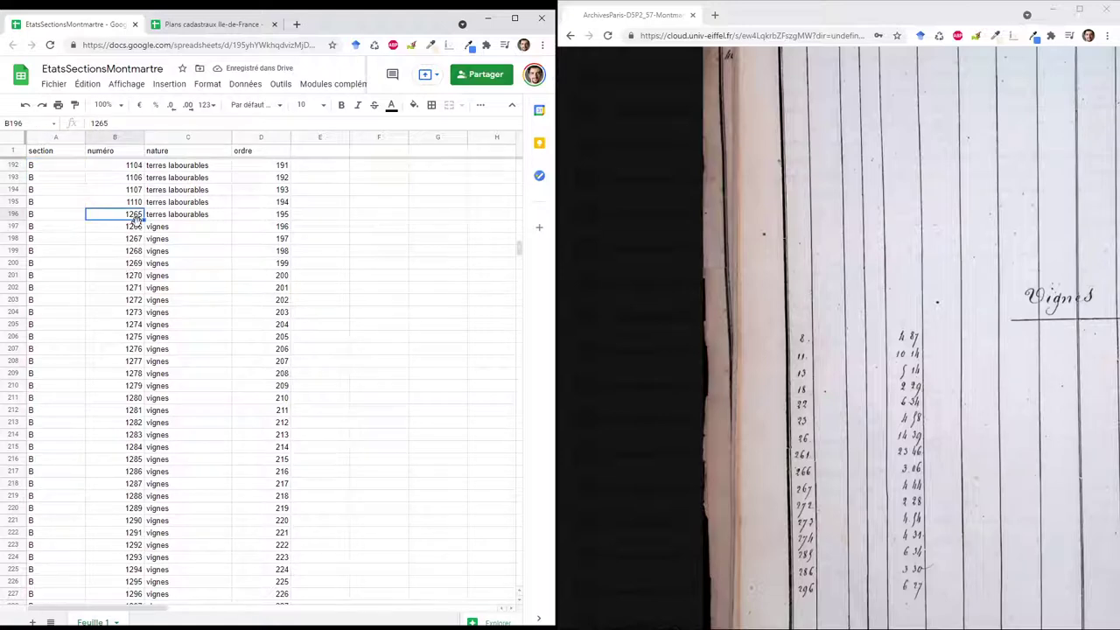
pyautogui.click(138, 227)
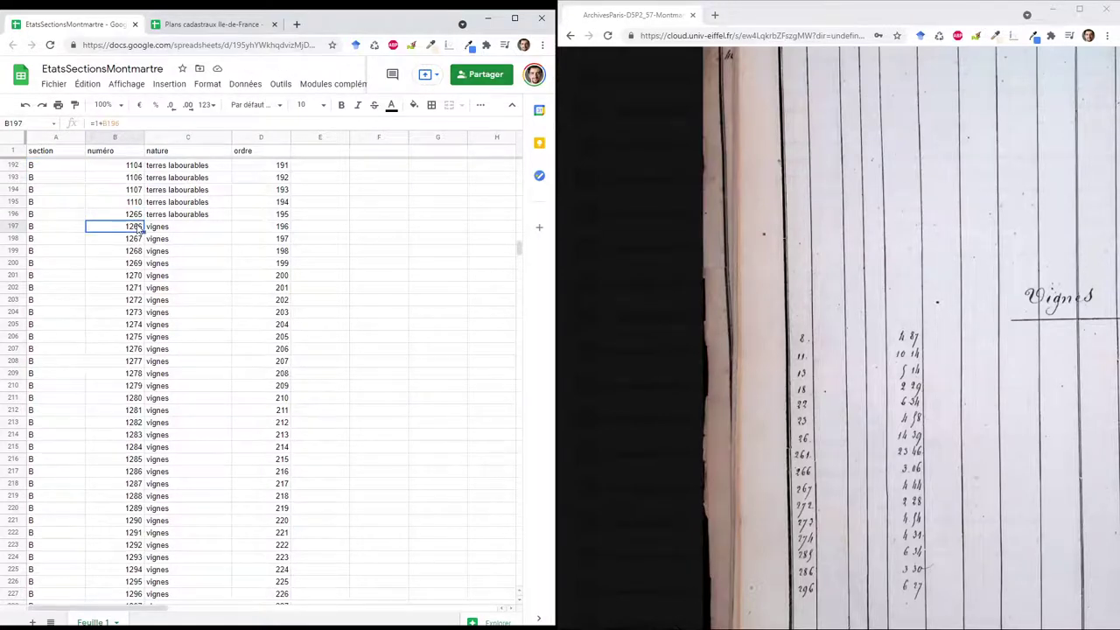
pyautogui.write('8')
pyautogui.press('Return')
pyautogui.write('11')
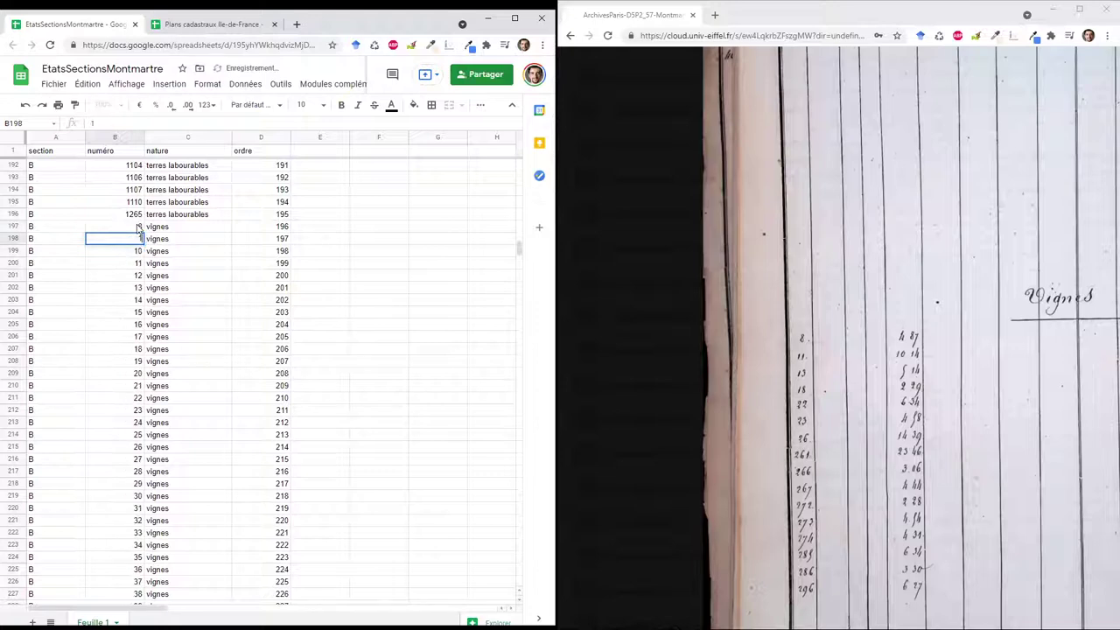
pyautogui.press('Return')
pyautogui.write('13')
pyautogui.press('Return')
pyautogui.write('18')
pyautogui.press('Return')
# Enter the remaining vignes plot numbers 22, 23, 26, 261, 266, 267, 272, 273, 274, 285, 286 and 296 in B201:B212.
pyautogui.write('22')
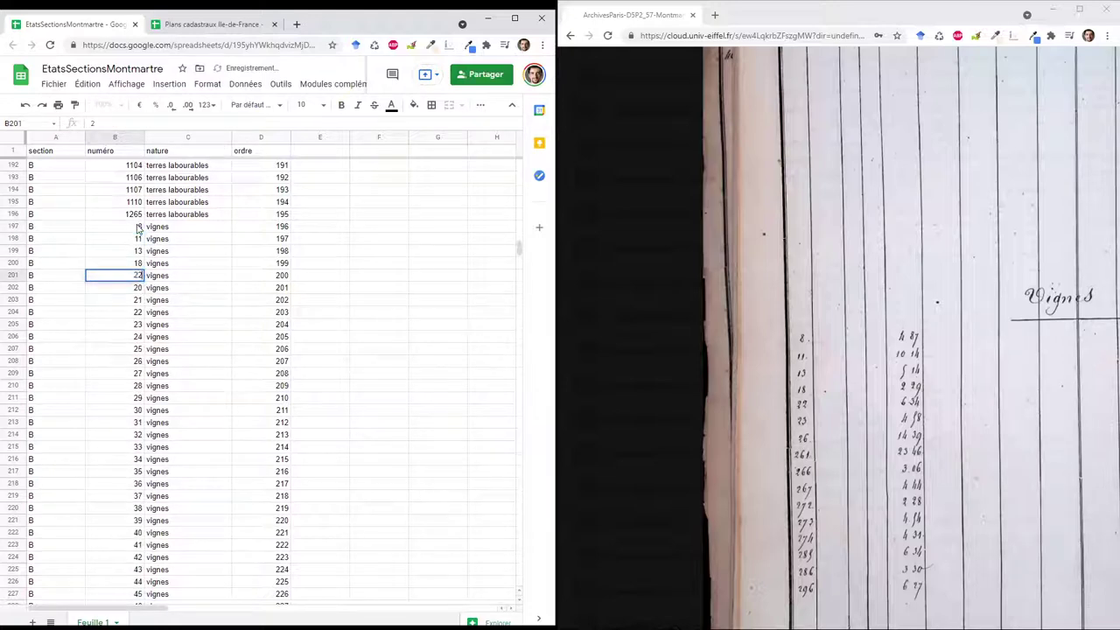
pyautogui.press('Return')
pyautogui.write('23')
pyautogui.press('Return')
pyautogui.write('26')
pyautogui.press('Return')
pyautogui.write('2')
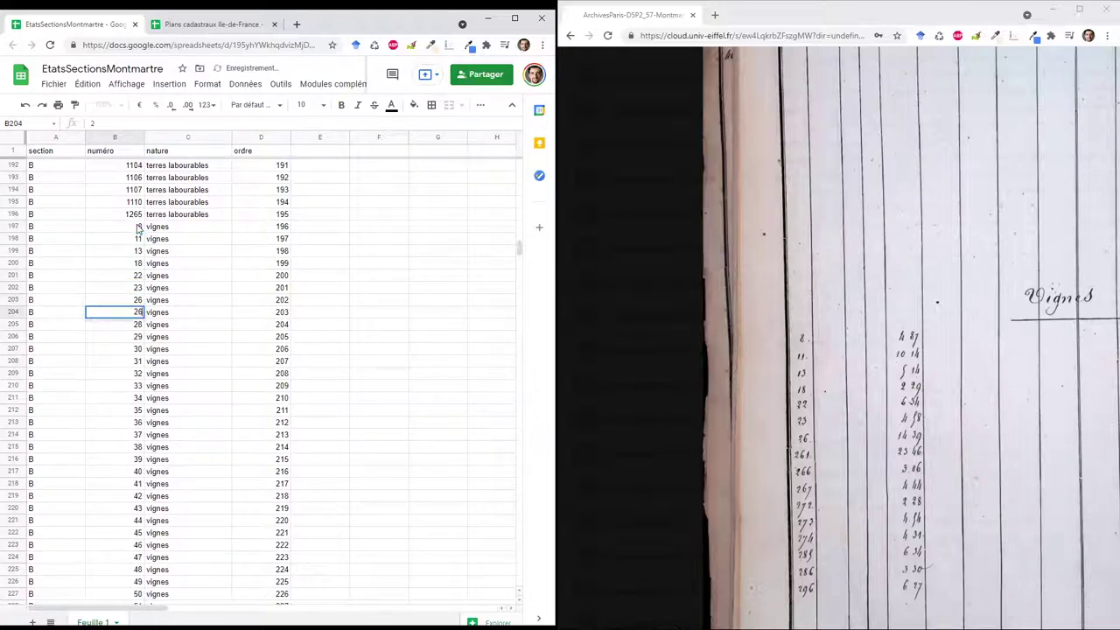
pyautogui.write('61')
pyautogui.press('Return')
pyautogui.write('2')
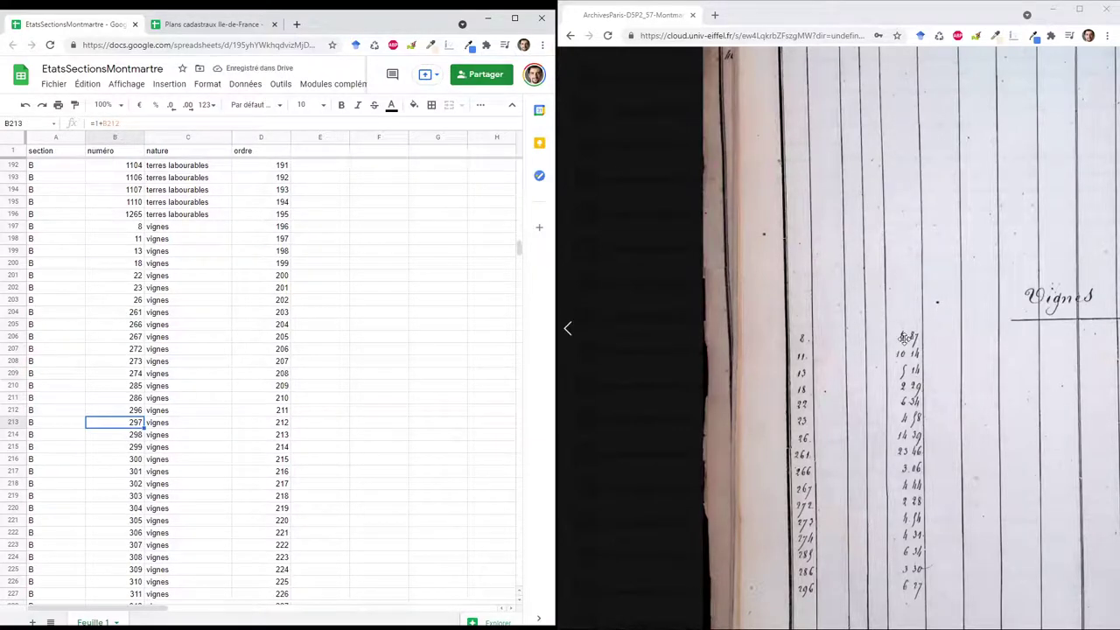
# Check the end of the Vignes list in the scan and bring the Jardins plot numbers on the facing page into view.
pyautogui.moveTo(887, 298); pyautogui.dragTo(782, 122)
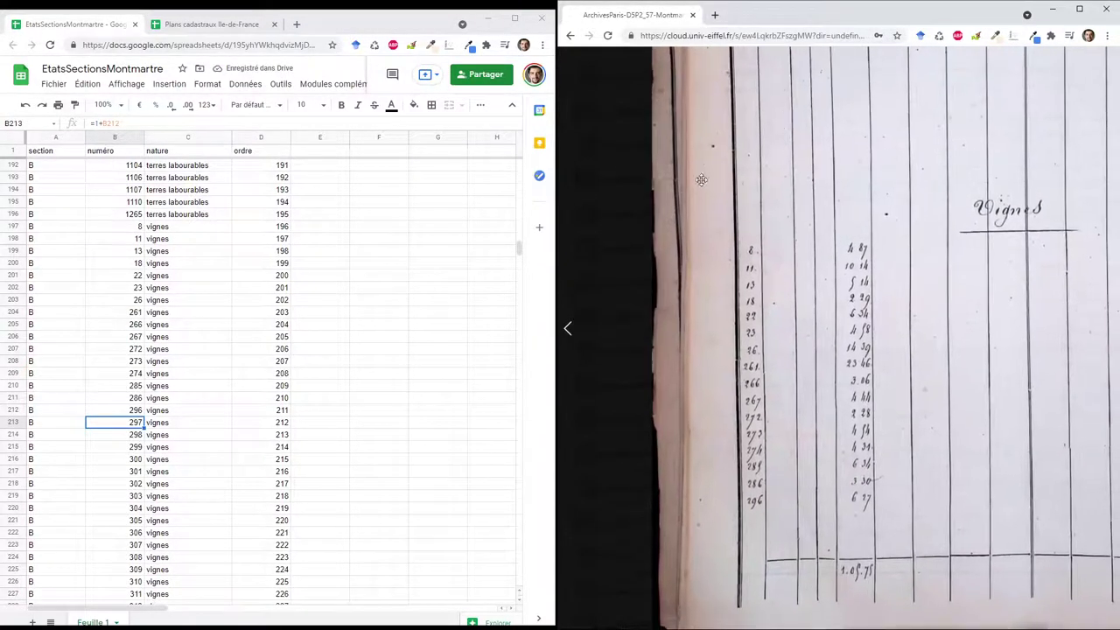
pyautogui.press('Left')
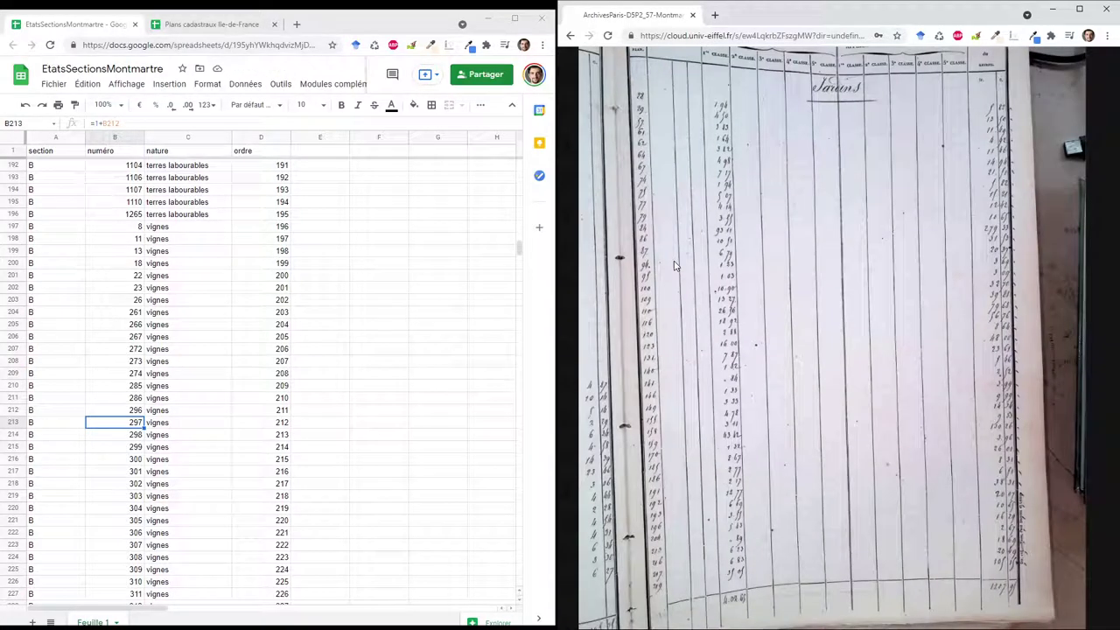
pyautogui.scroll(3, 691, 123)
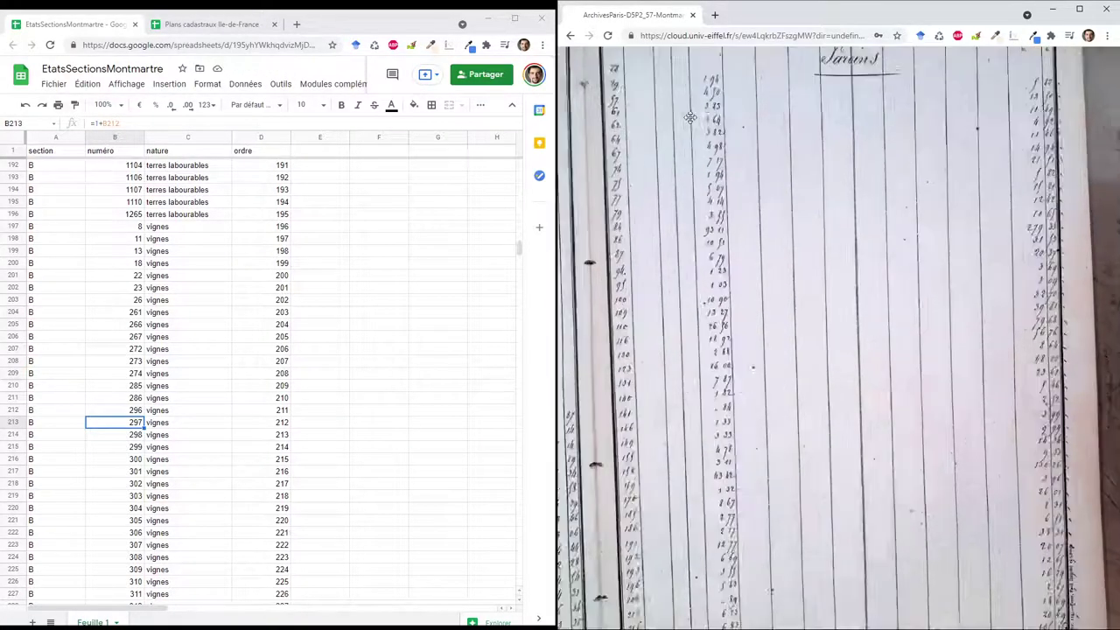
pyautogui.moveTo(742, 249); pyautogui.dragTo(723, 210)
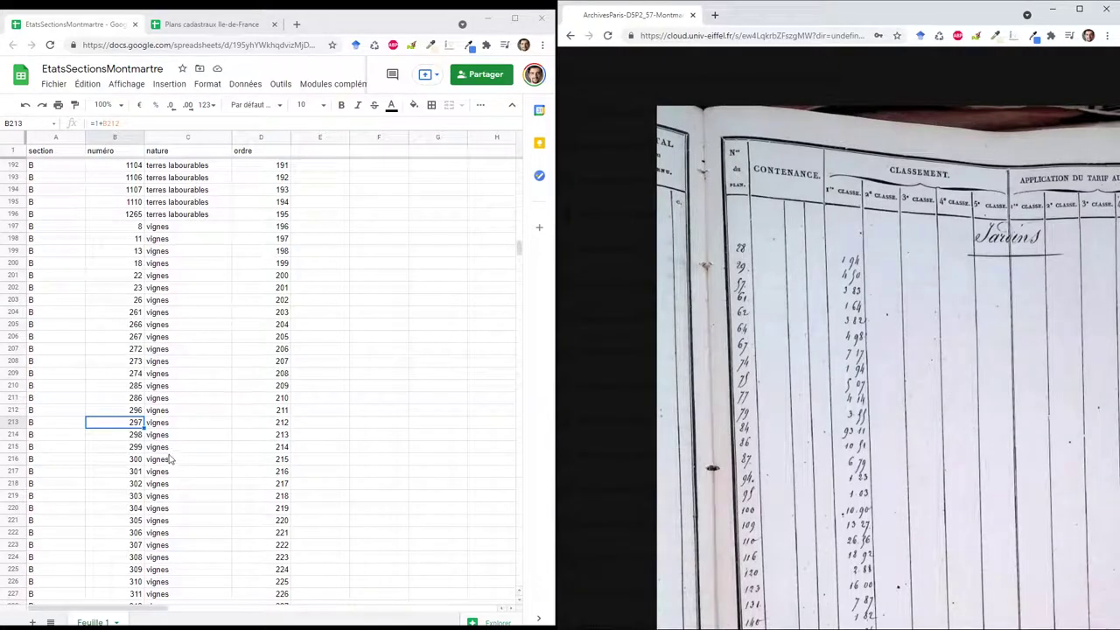
# Recheck the Vignes and Jardins scan pages and fill the nature column with jardins from C213 down past row 249.
pyautogui.press('Right')
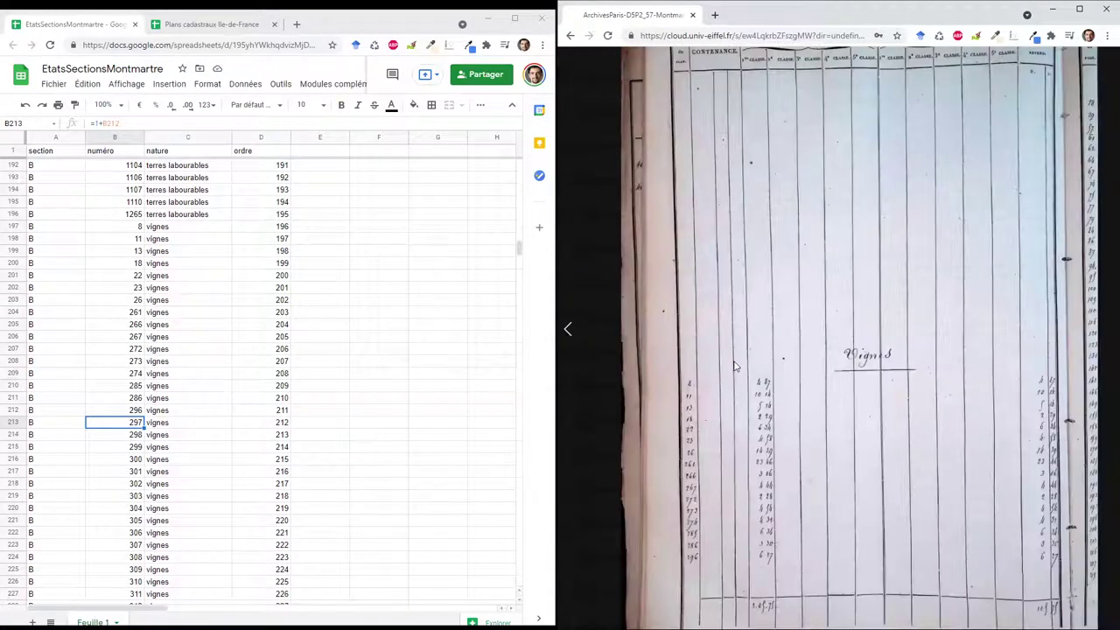
pyautogui.press('Left')
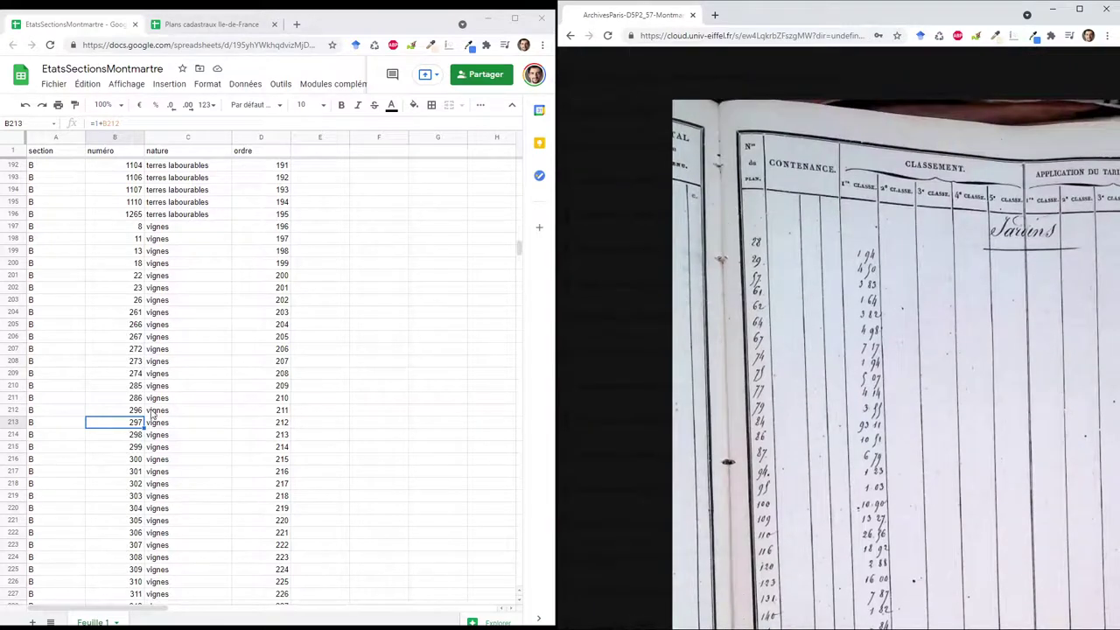
pyautogui.click(155, 422)
pyautogui.write('jardi')
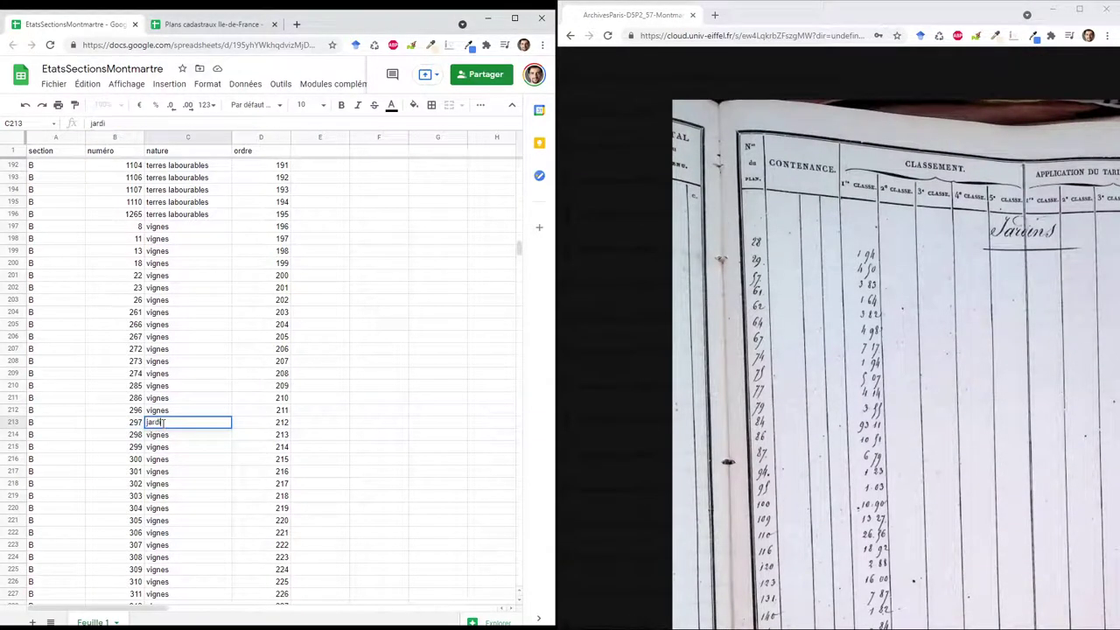
pyautogui.press('Return')
pyautogui.hotkey('shift', 'pagedown')
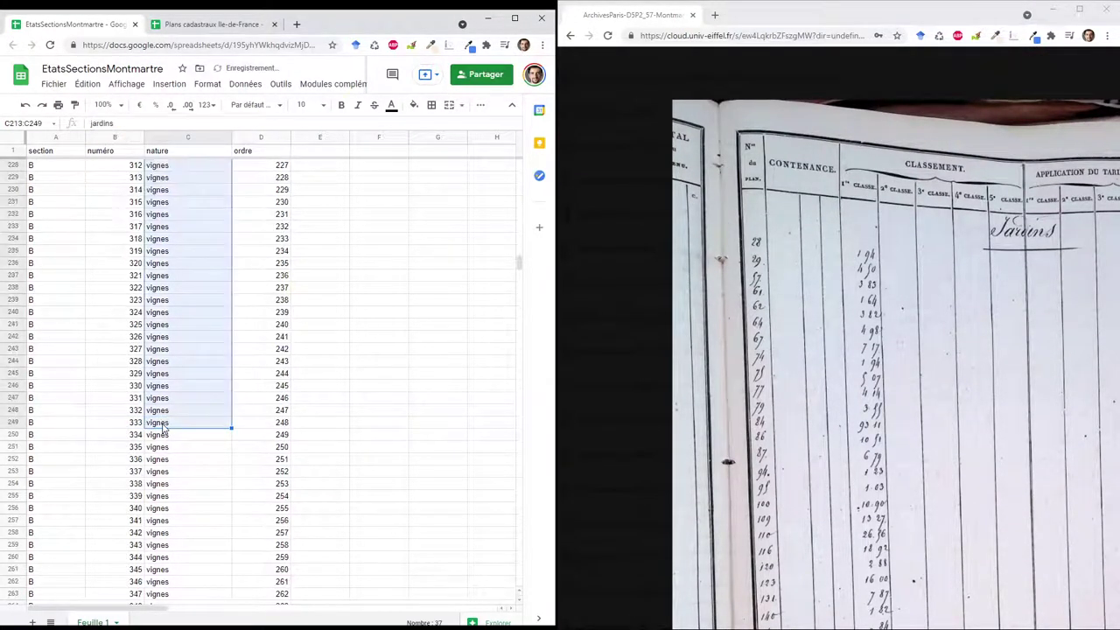
pyautogui.hotkey('shift', 'pagedown')
pyautogui.write('jardins')
pyautogui.press('pageup')
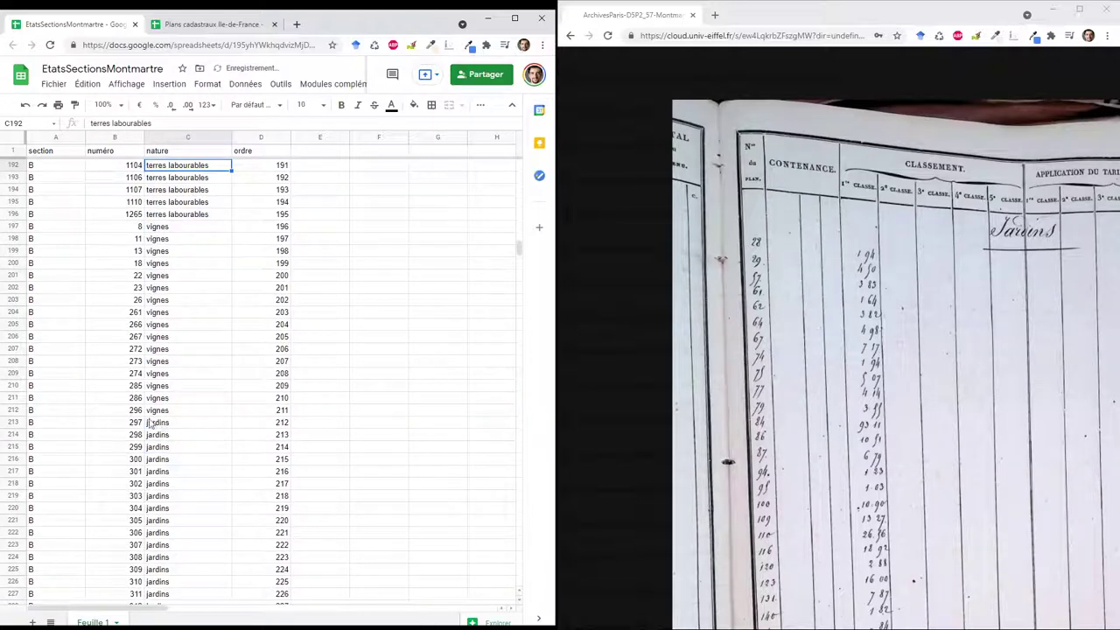
# Enter the first jardins plot numbers 28, 29 and 57 in B213:B215.
pyautogui.click(136, 426)
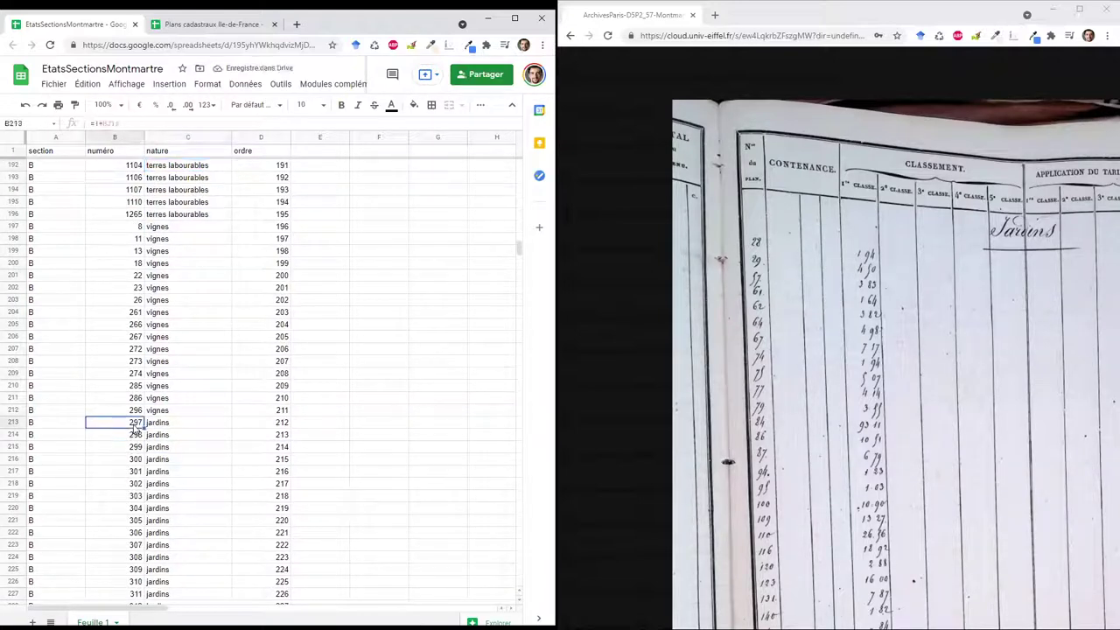
pyautogui.write('28')
pyautogui.press('Return')
pyautogui.press('Return')
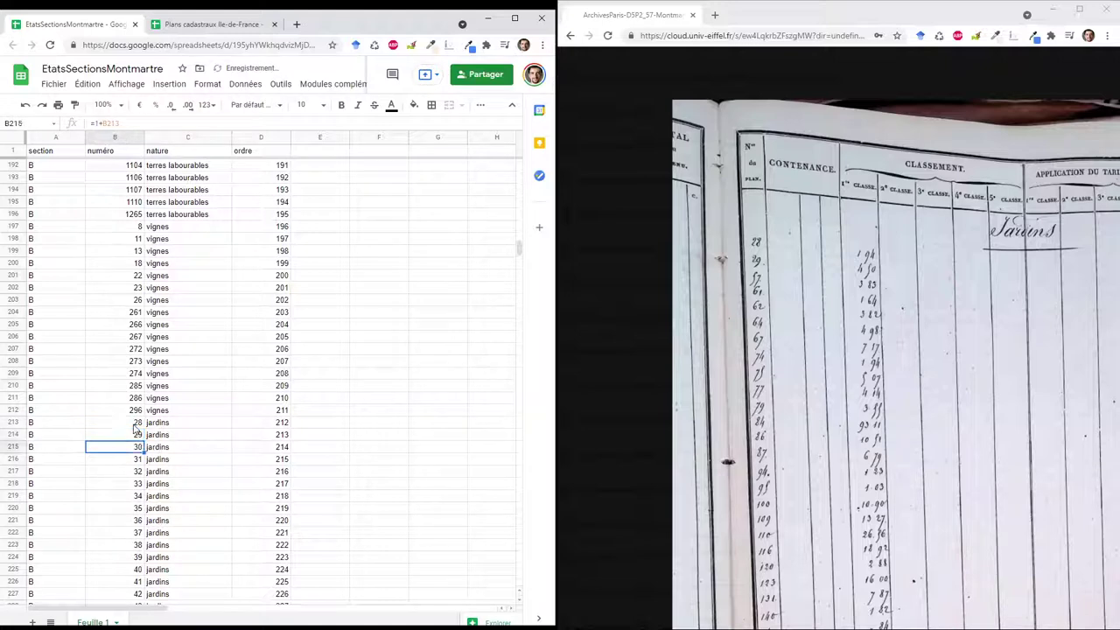
pyautogui.write('57')
pyautogui.press('Return')
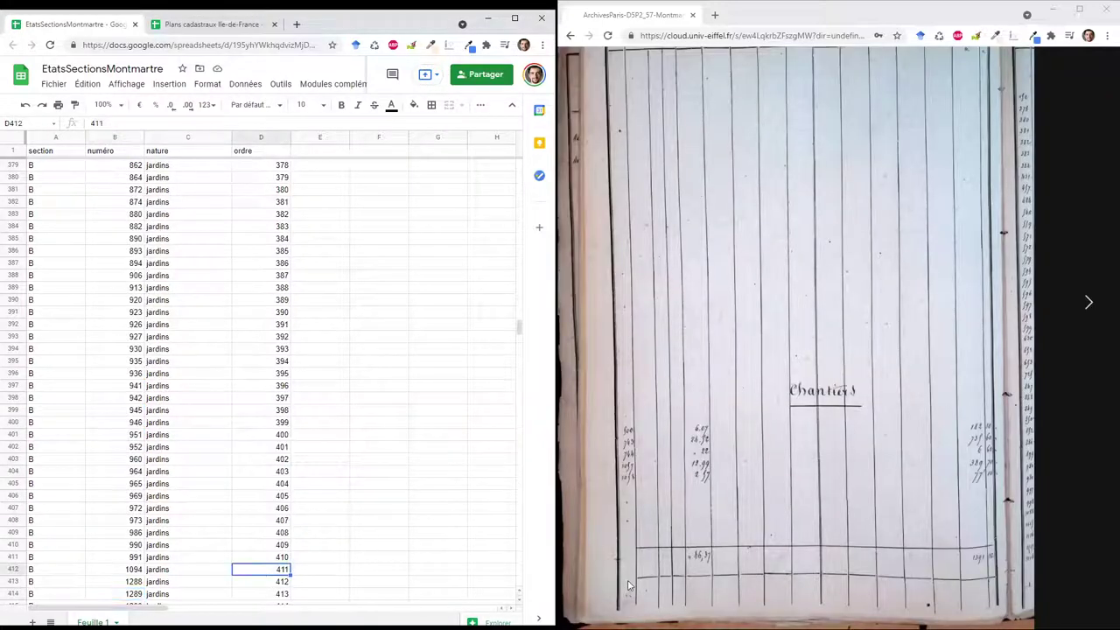
# Compare the end of the Jardins list with the Chantiers scan page, enter plot 500 in B414 and set the nature of C414:C418 to chantiers.
pyautogui.click(629, 585)
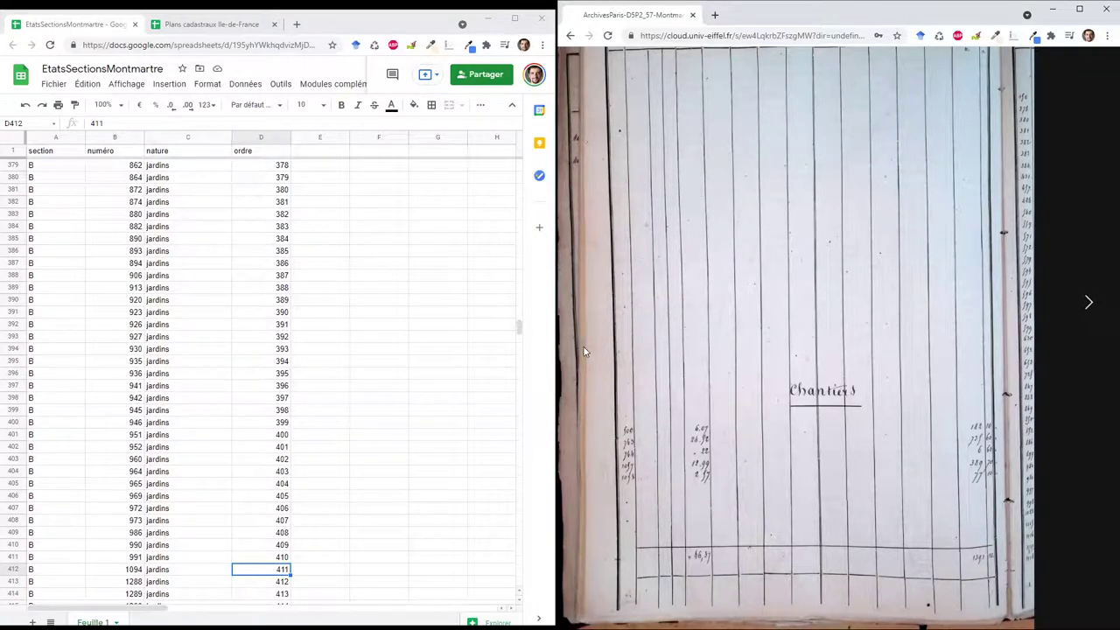
pyautogui.press('Right')
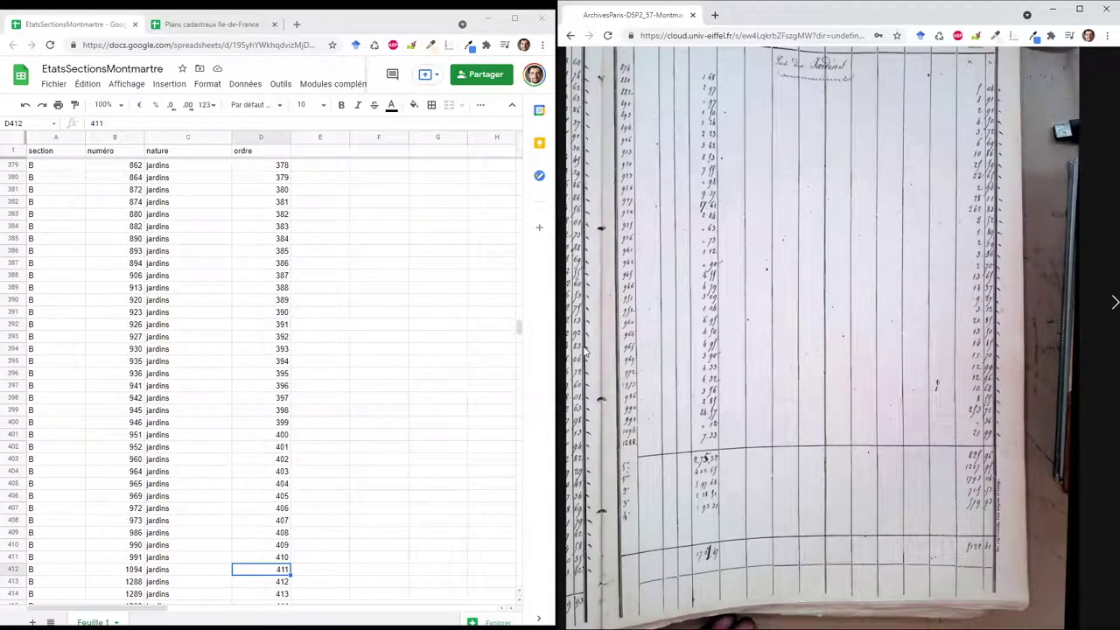
pyautogui.press('Right')
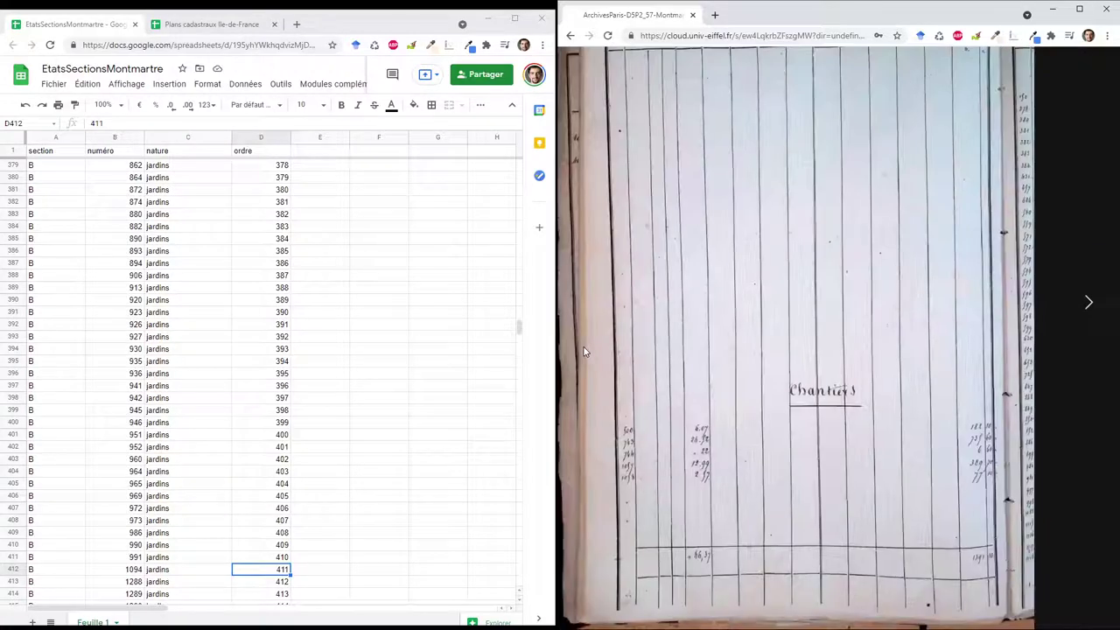
pyautogui.click(137, 596)
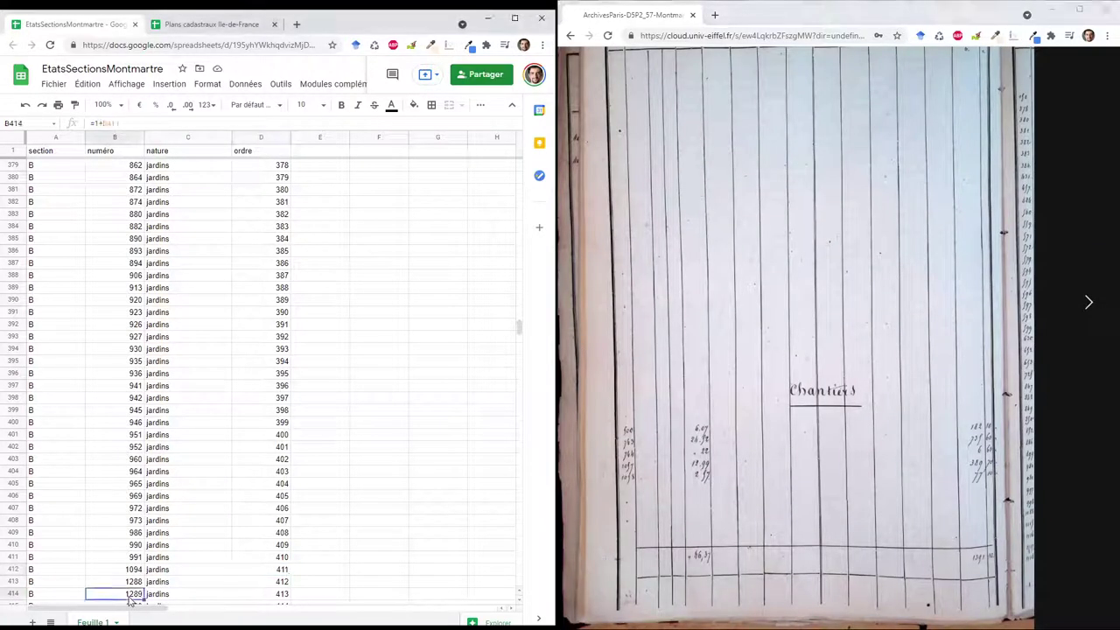
pyautogui.write('500')
pyautogui.write('chan')
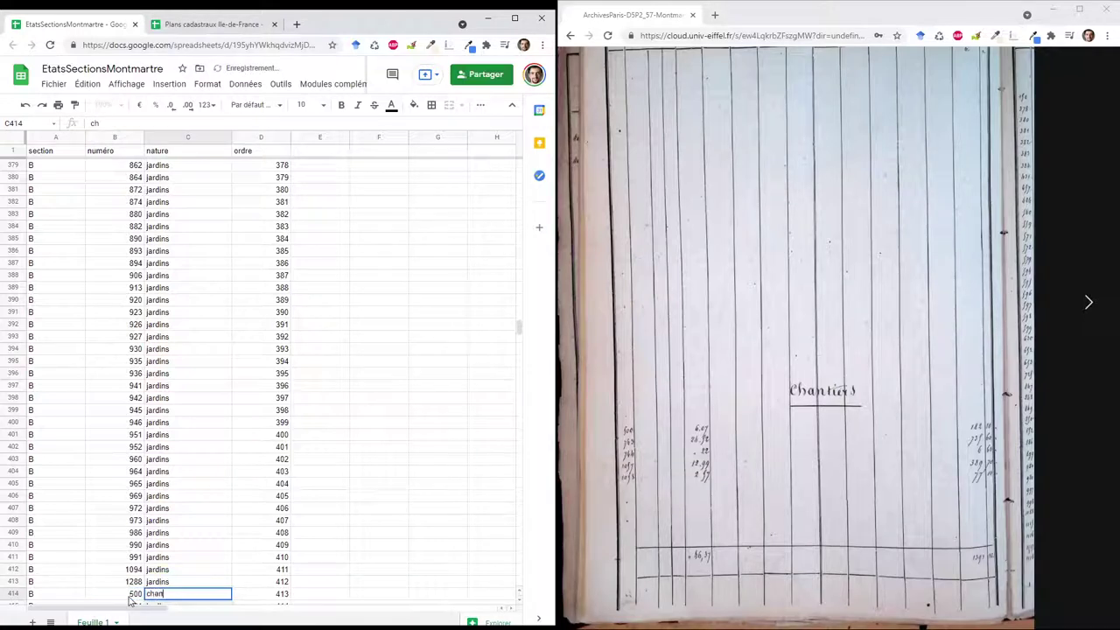
pyautogui.write('tiers')
pyautogui.press('Return')
pyautogui.write('chantiers')
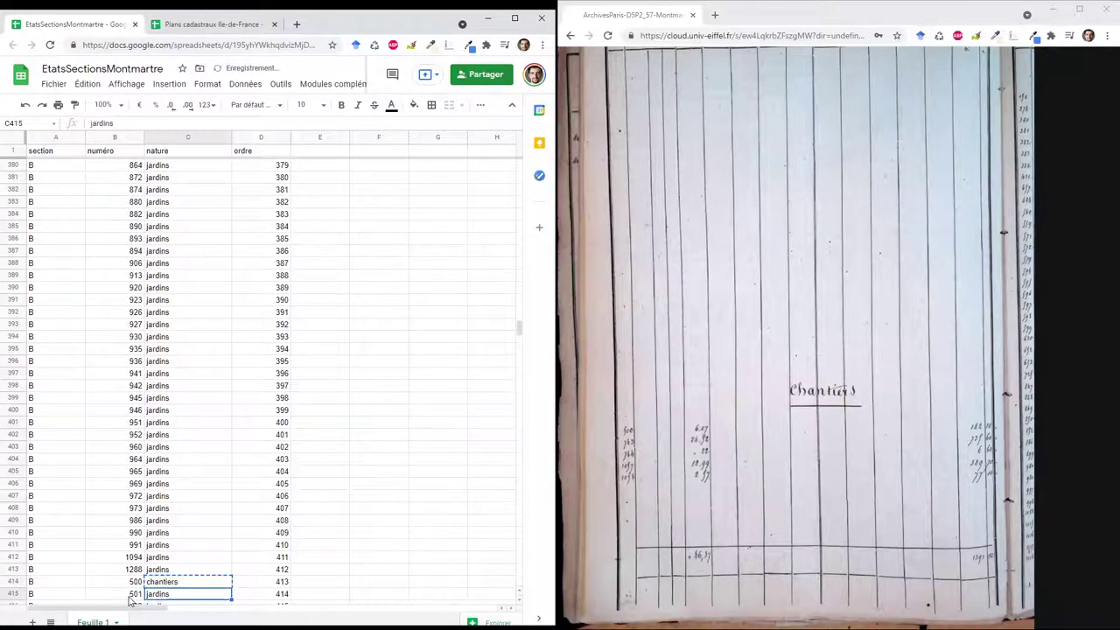
pyautogui.press('Return')
pyautogui.write('chantiers')
pyautogui.press('Return')
pyautogui.write('chantiers')
pyautogui.press('Return')
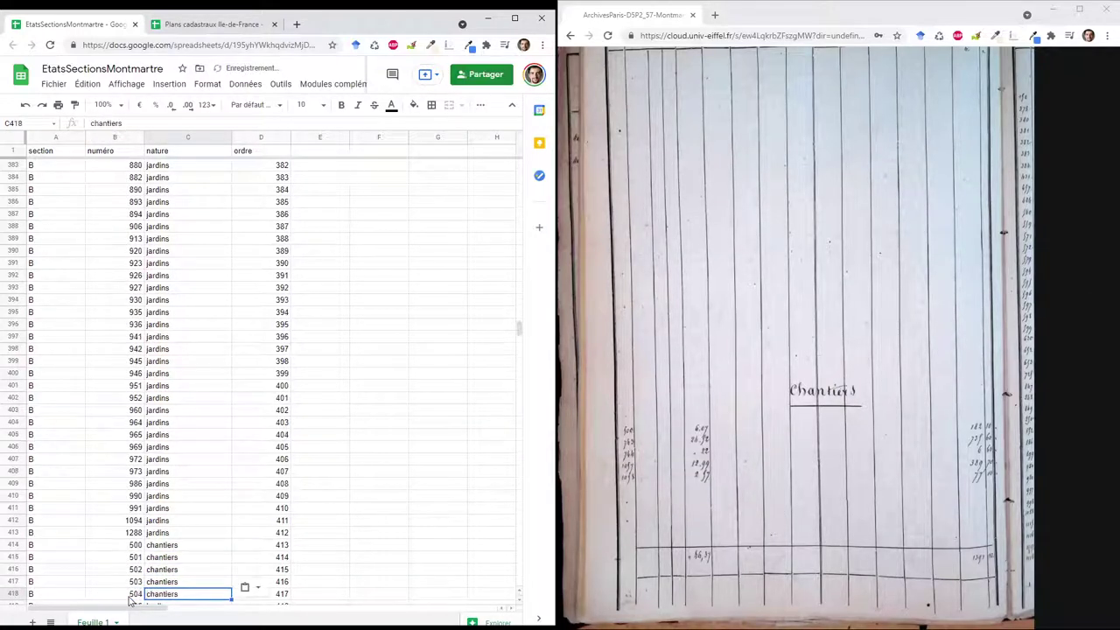
# Enter the remaining chantiers plot numbers 743, 744, 1057 and 1058 in B415:B418.
pyautogui.press('Up')
pyautogui.press('Left')
pyautogui.press('Up')
pyautogui.press('Up')
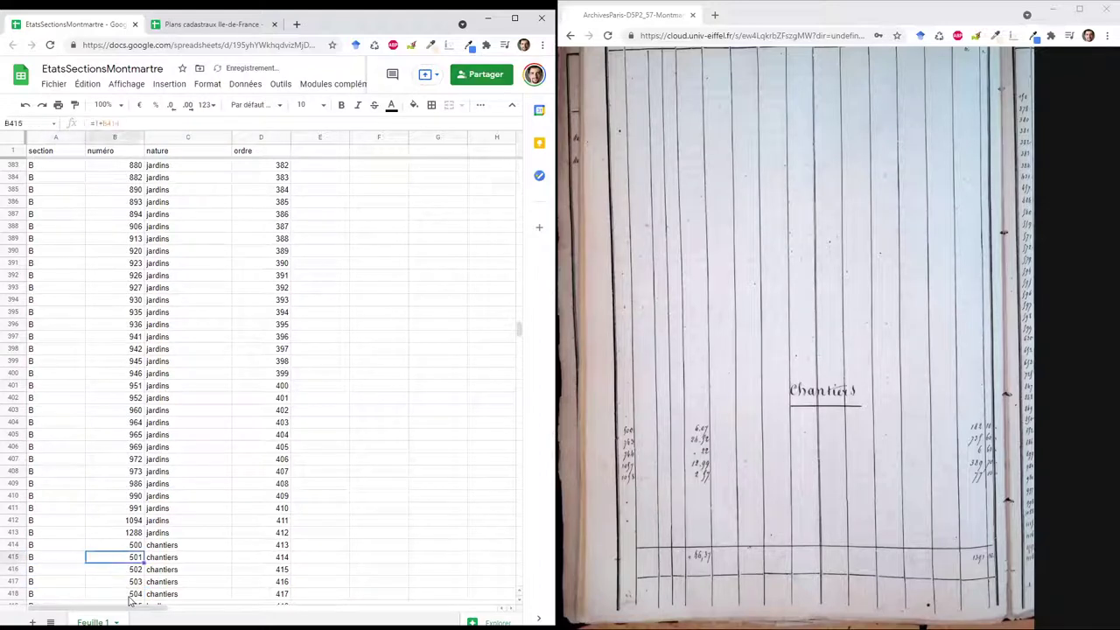
pyautogui.write('743')
pyautogui.press('Return')
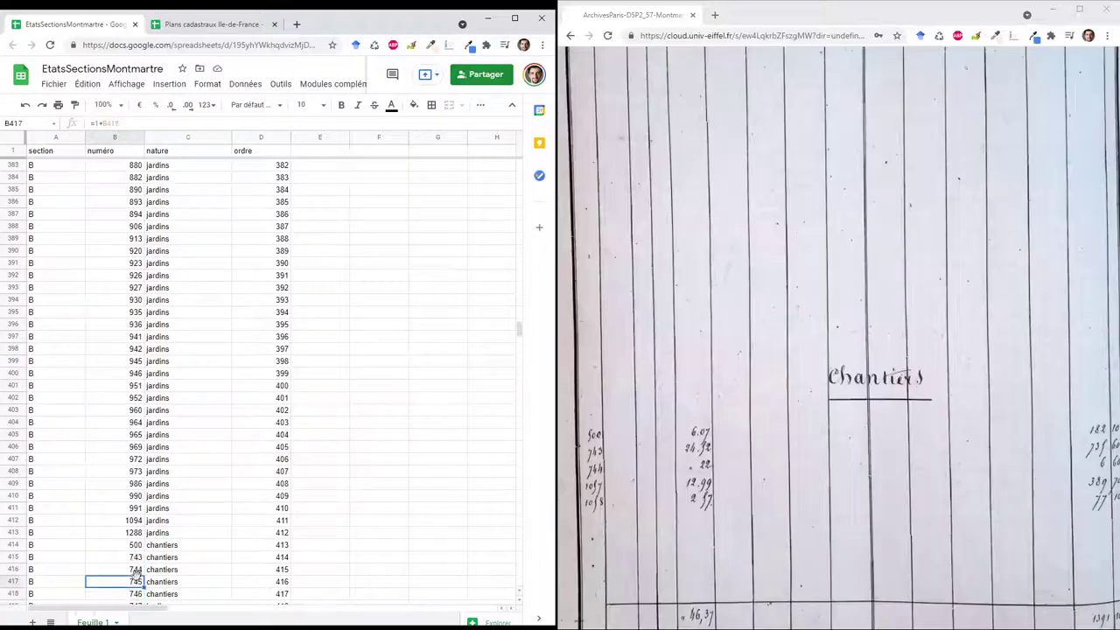
pyautogui.press('Down')
pyautogui.write('1057')
pyautogui.press('Return')
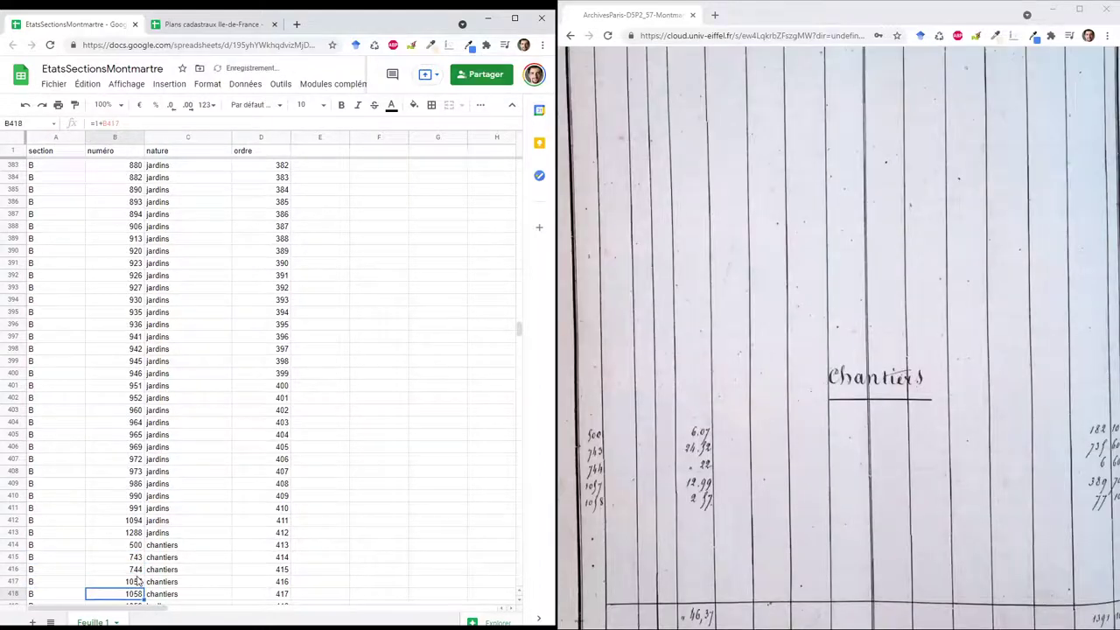
# Bring up the Terrains à Bâtir scan page and fill the nature column with terrains à bâtir from C419 to C527.
pyautogui.press('Down')
pyautogui.press('Right')
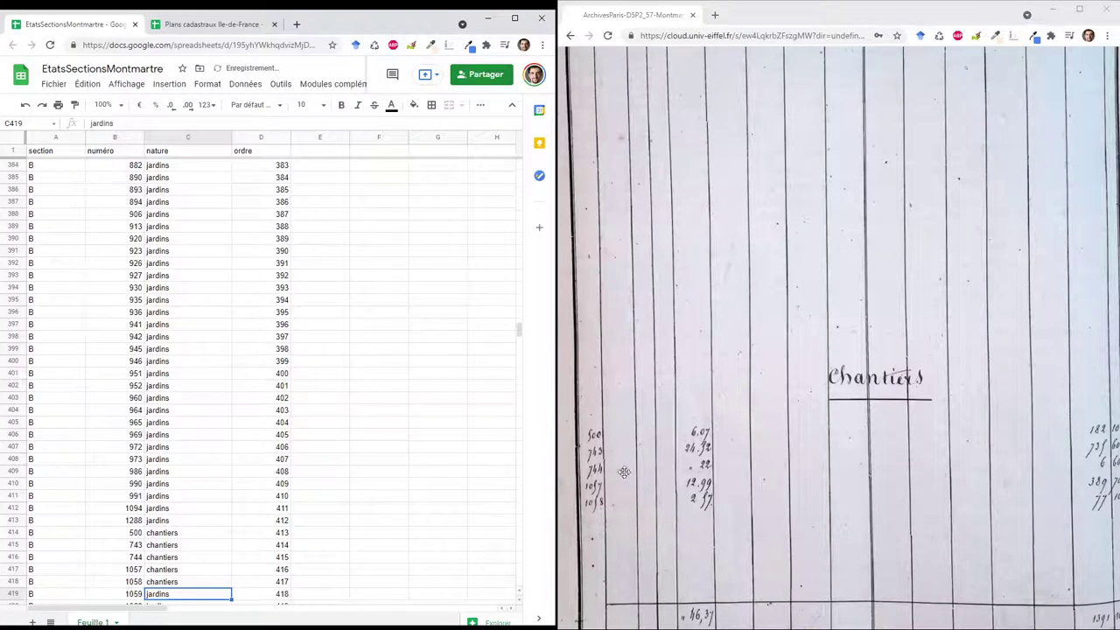
pyautogui.click(1074, 285)
pyautogui.click(1076, 291)
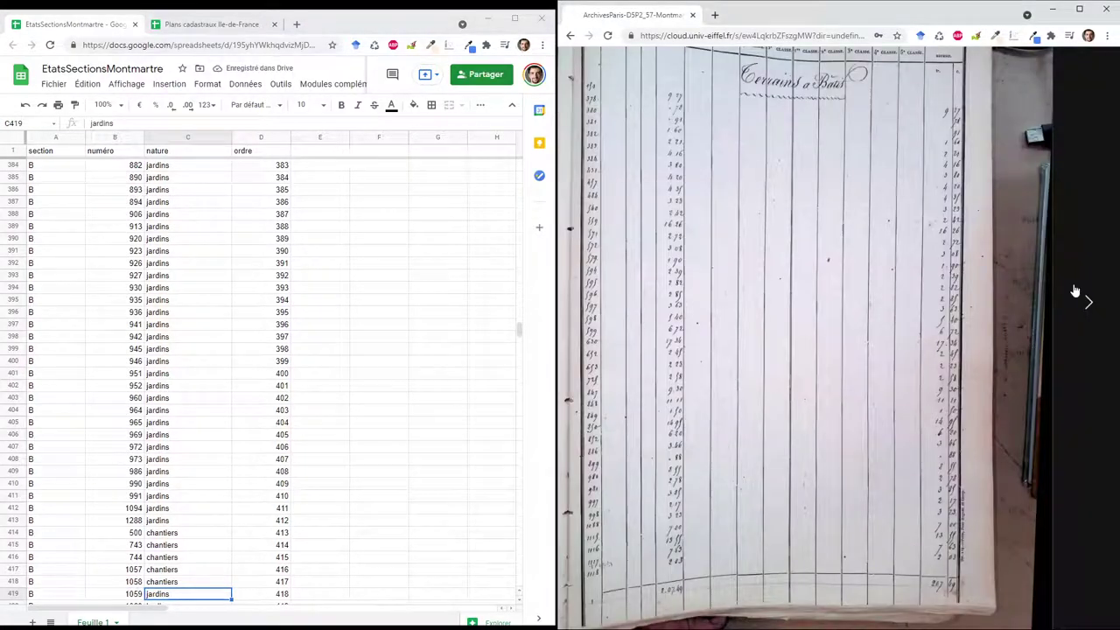
pyautogui.click(205, 598)
pyautogui.write('te')
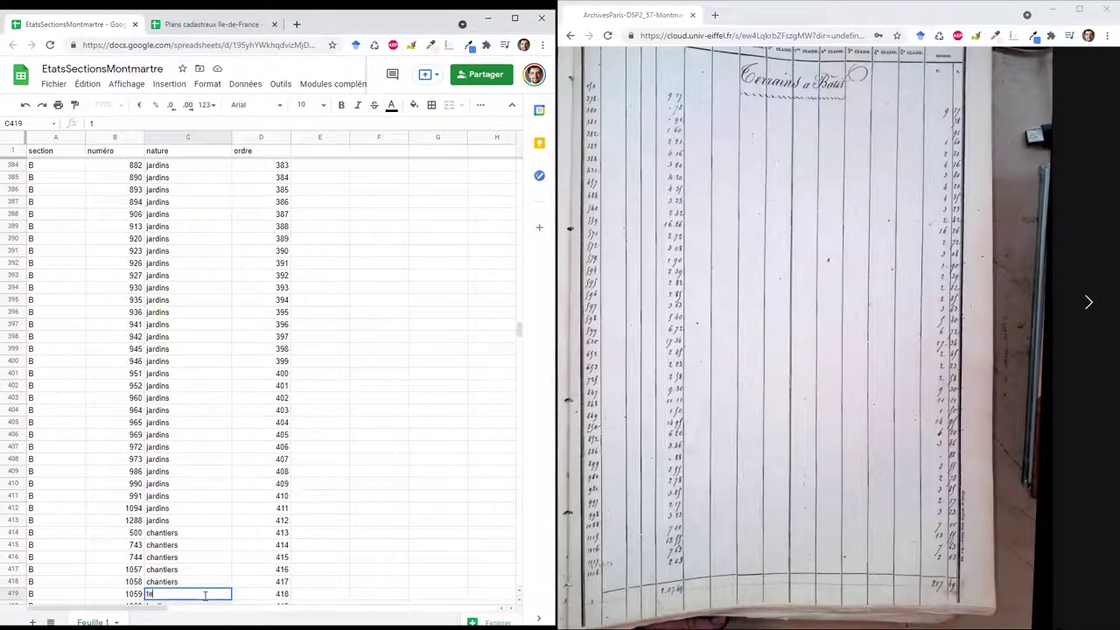
pyautogui.write('rrains à bâtir')
pyautogui.press('Return')
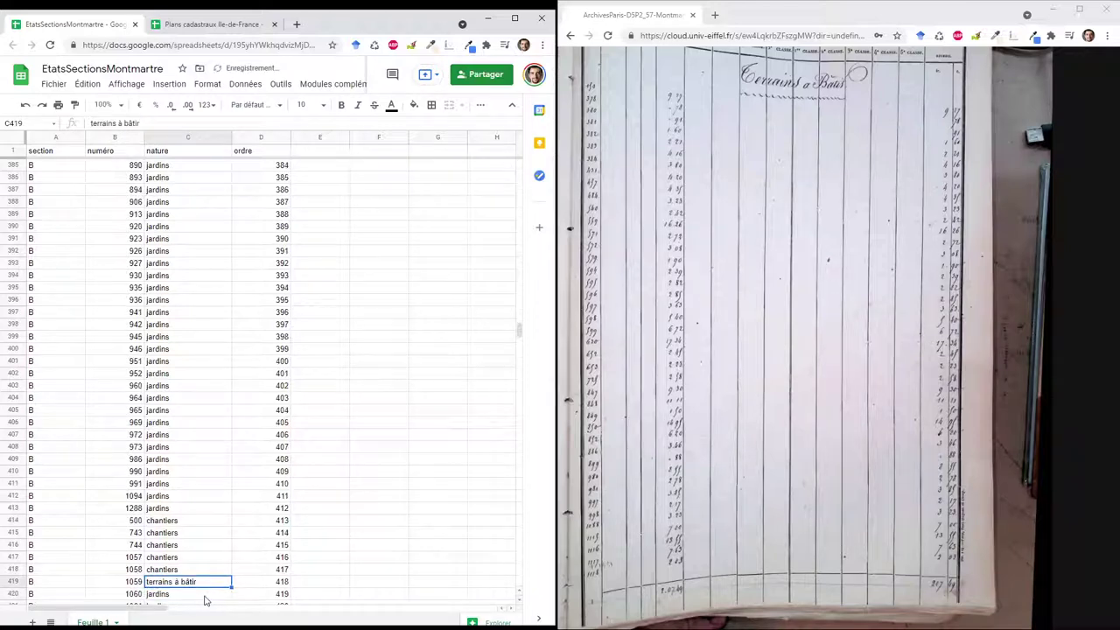
pyautogui.hotkey('ctrl', 'shift', 'Down')
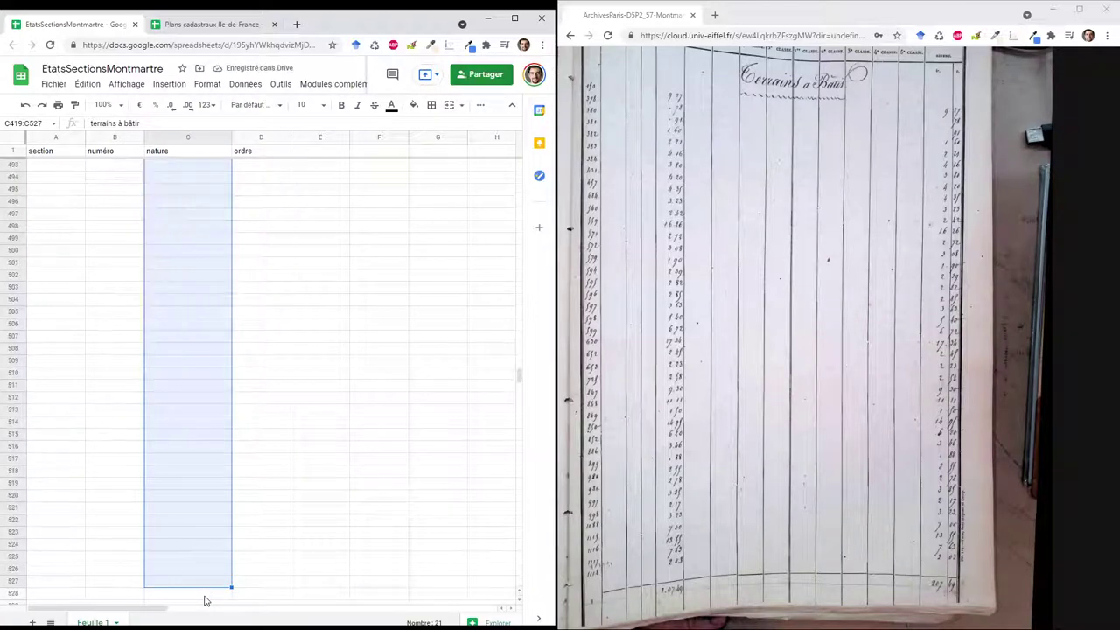
pyautogui.hotkey('ctrl', 'd')
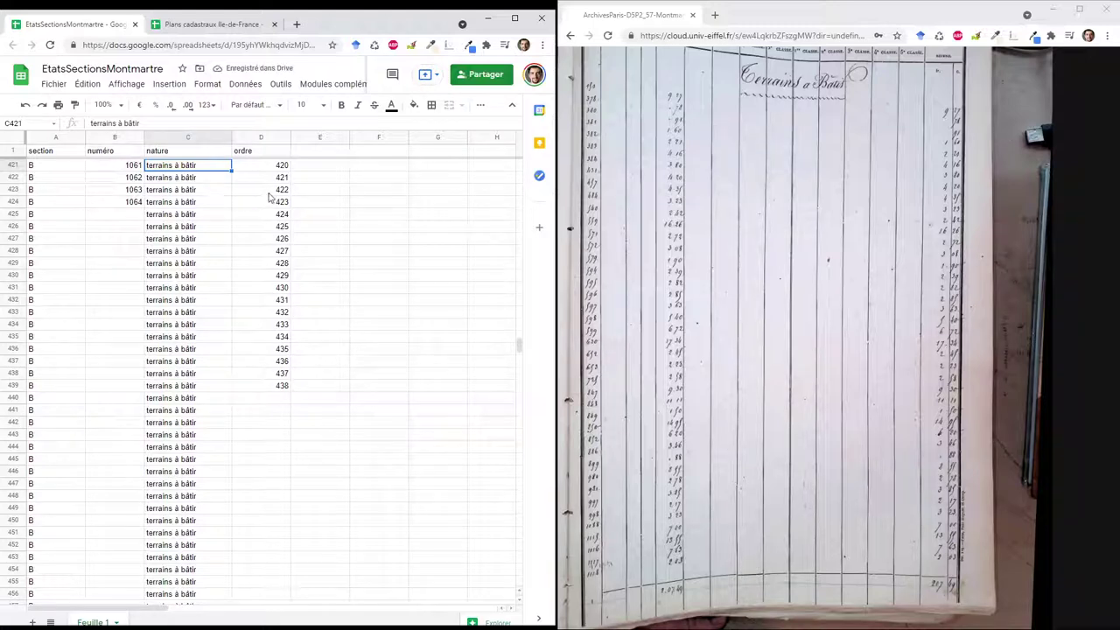
# Extend the section, numéro, nature and ordre series from rows 423:424 down past row 546.
pyautogui.moveTo(269, 193); pyautogui.dragTo(55, 199)
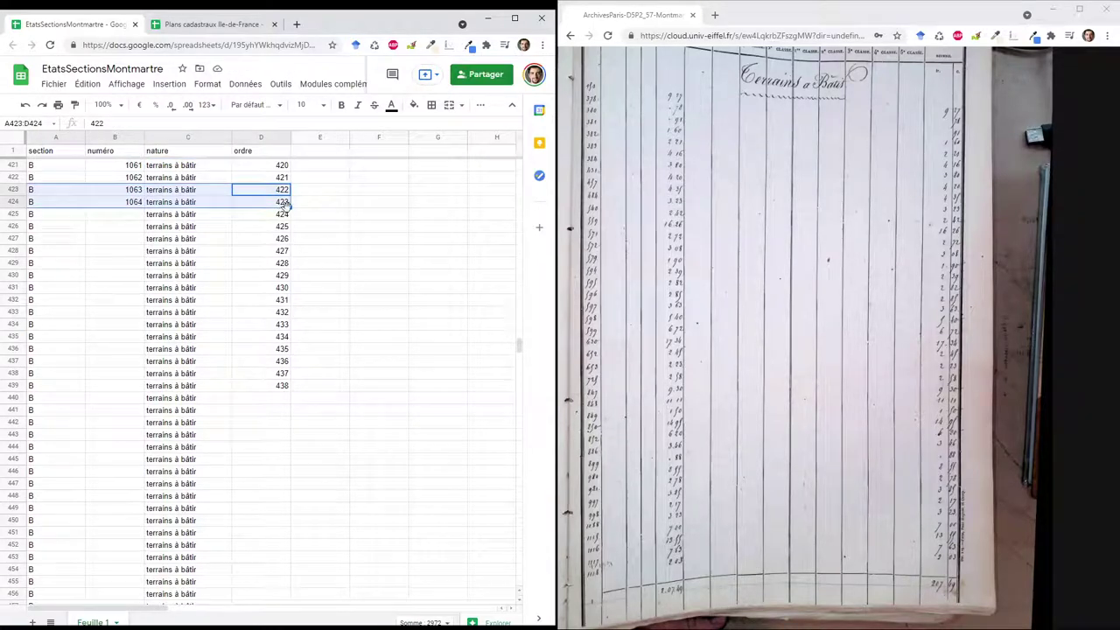
pyautogui.moveTo(290, 207); pyautogui.dragTo(288, 617)
pyautogui.click(253, 390)
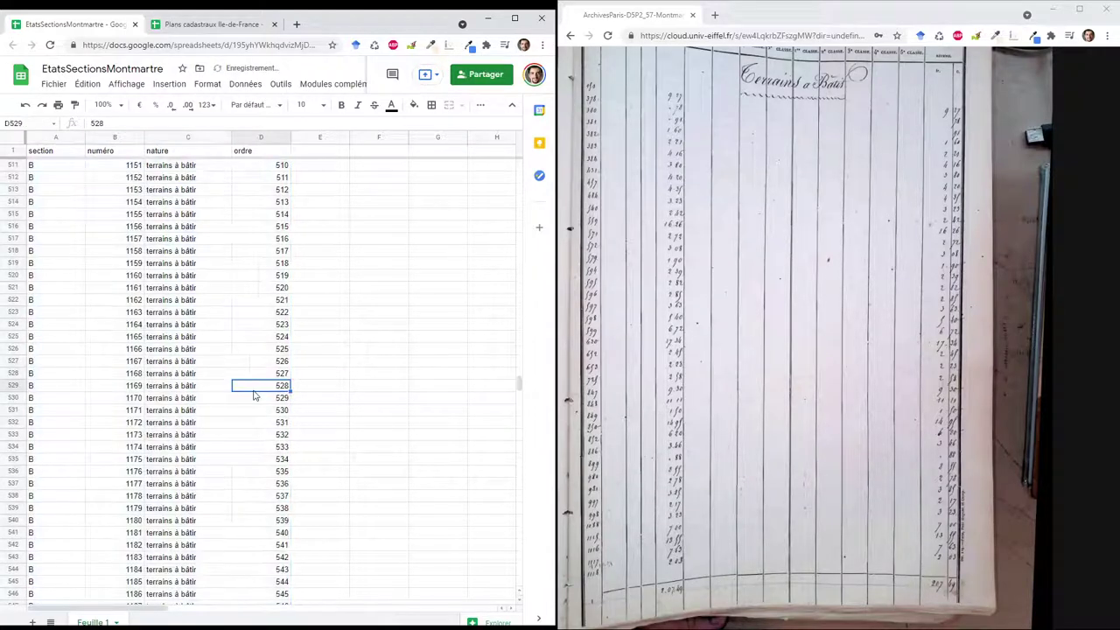
# Enter the first terrains à bâtir plot numbers 150 and 378 in B419:B420.
pyautogui.press('pageup')
pyautogui.press('pageup')
pyautogui.press('pageup')
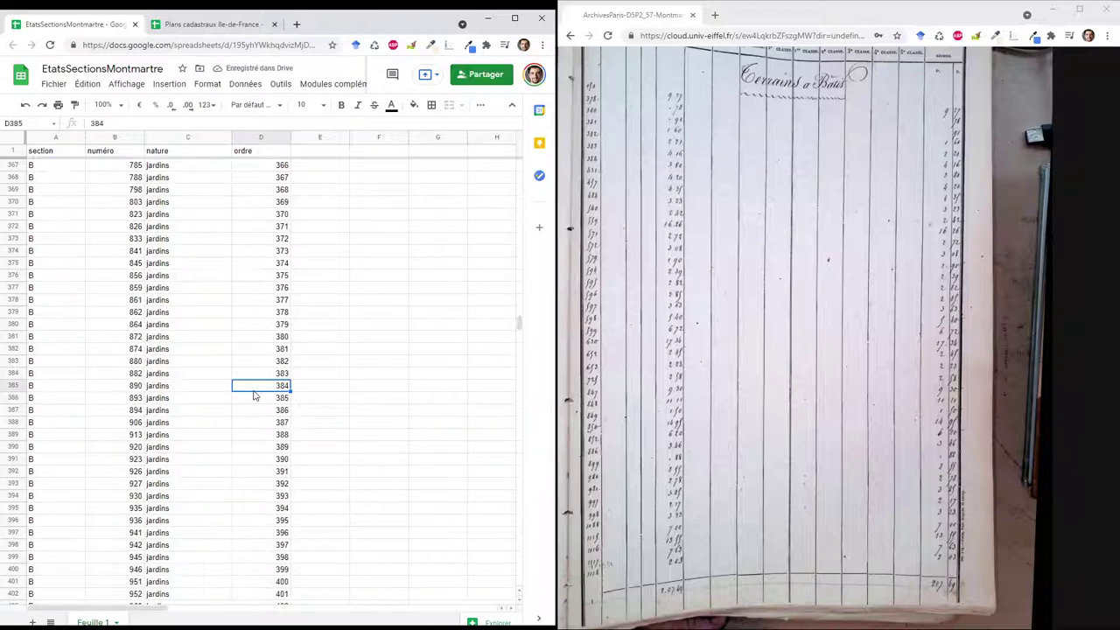
pyautogui.click(127, 361)
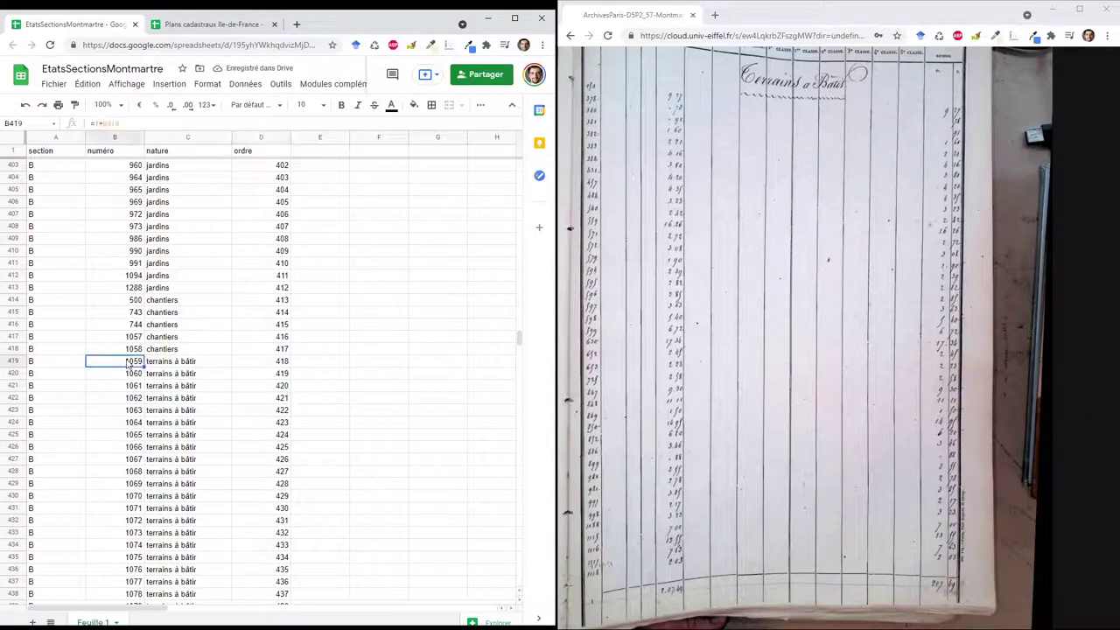
pyautogui.write('150')
pyautogui.press('Return')
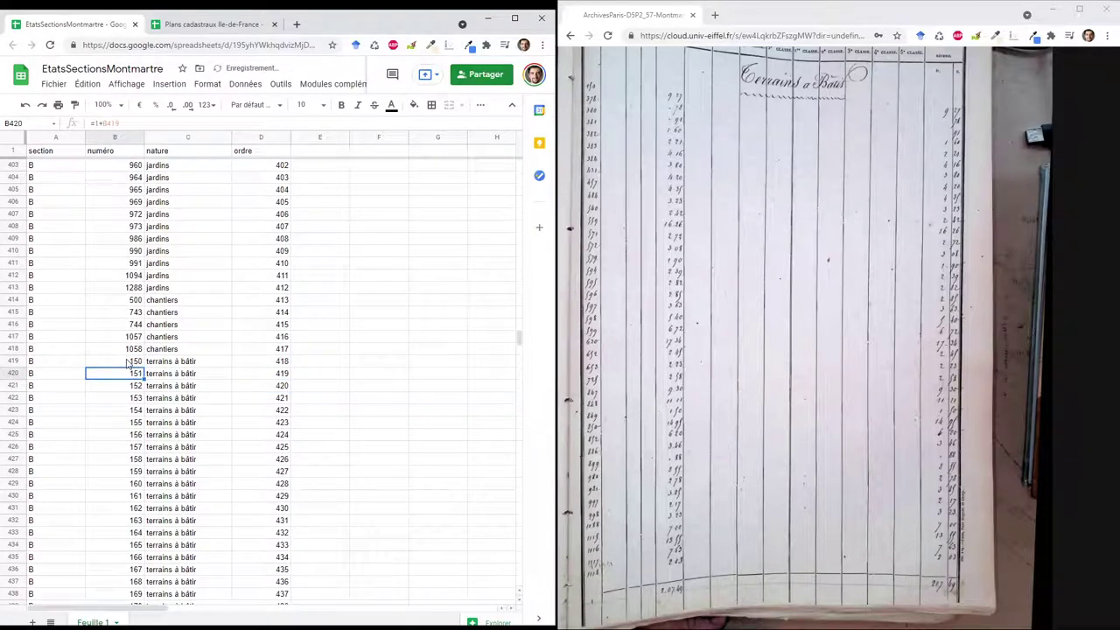
pyautogui.write('378')
pyautogui.press('Return')
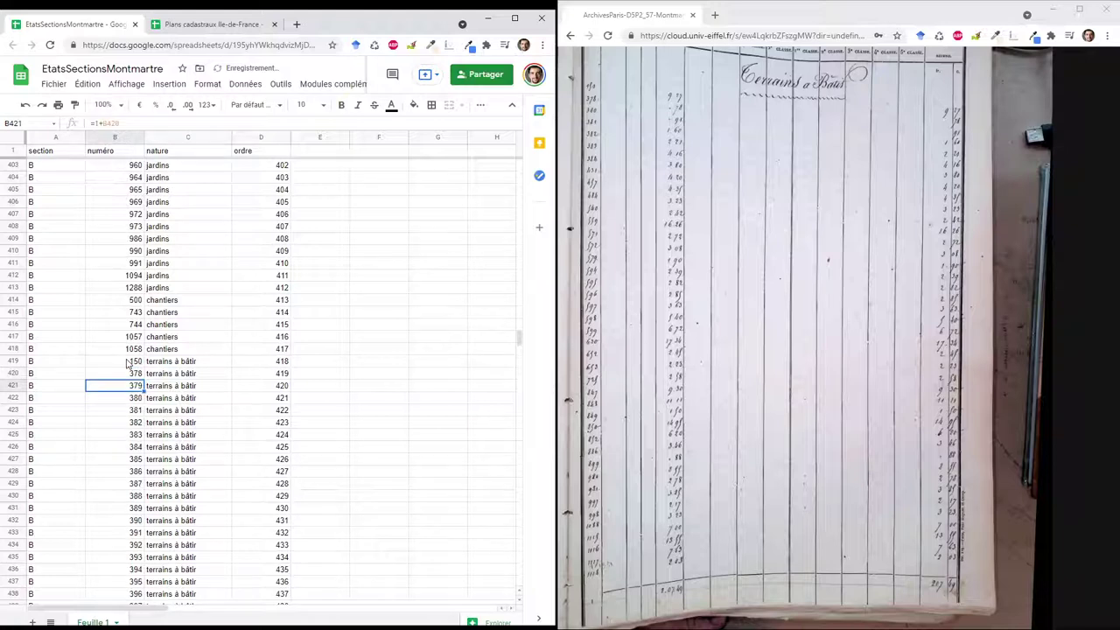